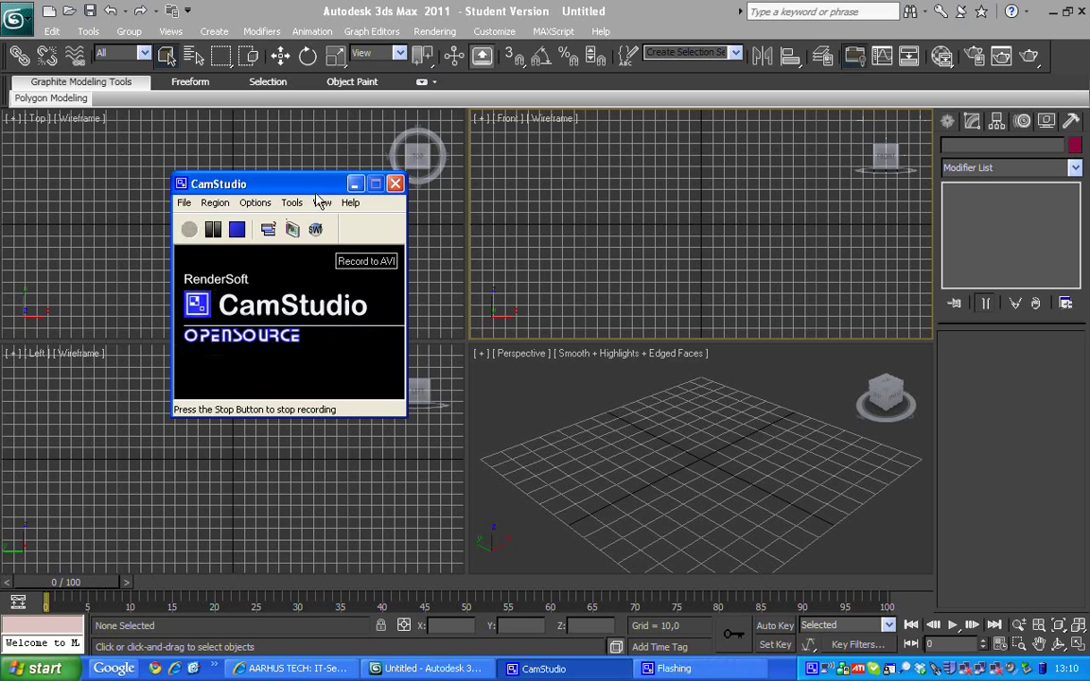
Step: Draw a box about 58 × 64 × 44 units in the Perspective viewport
left_click(355, 183)
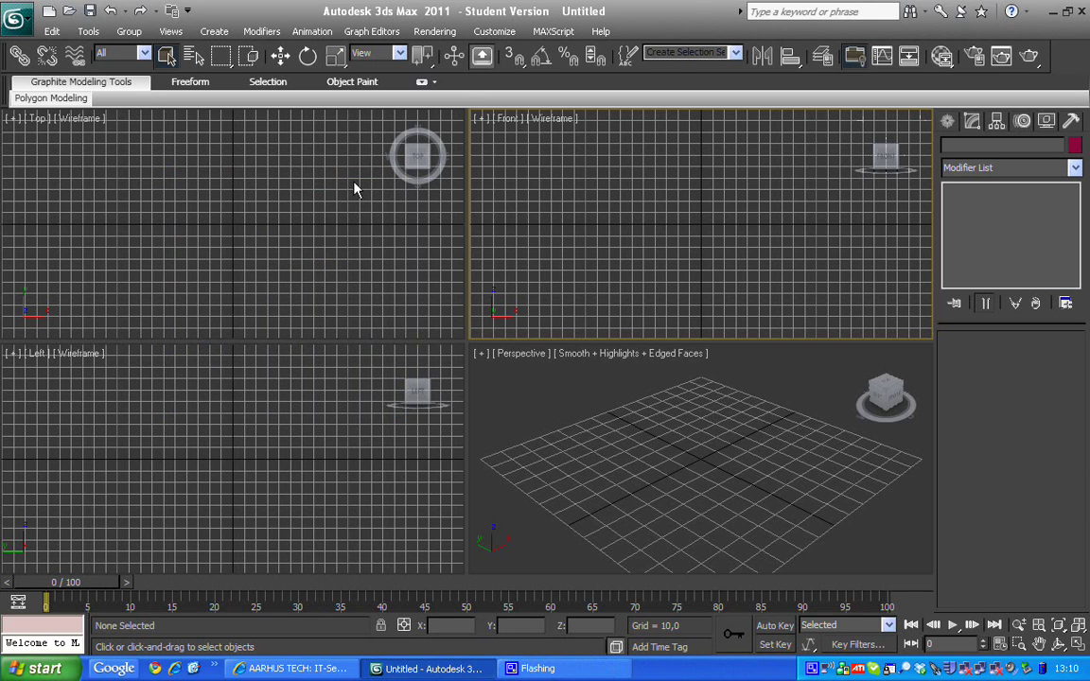
mouse_move(885, 156)
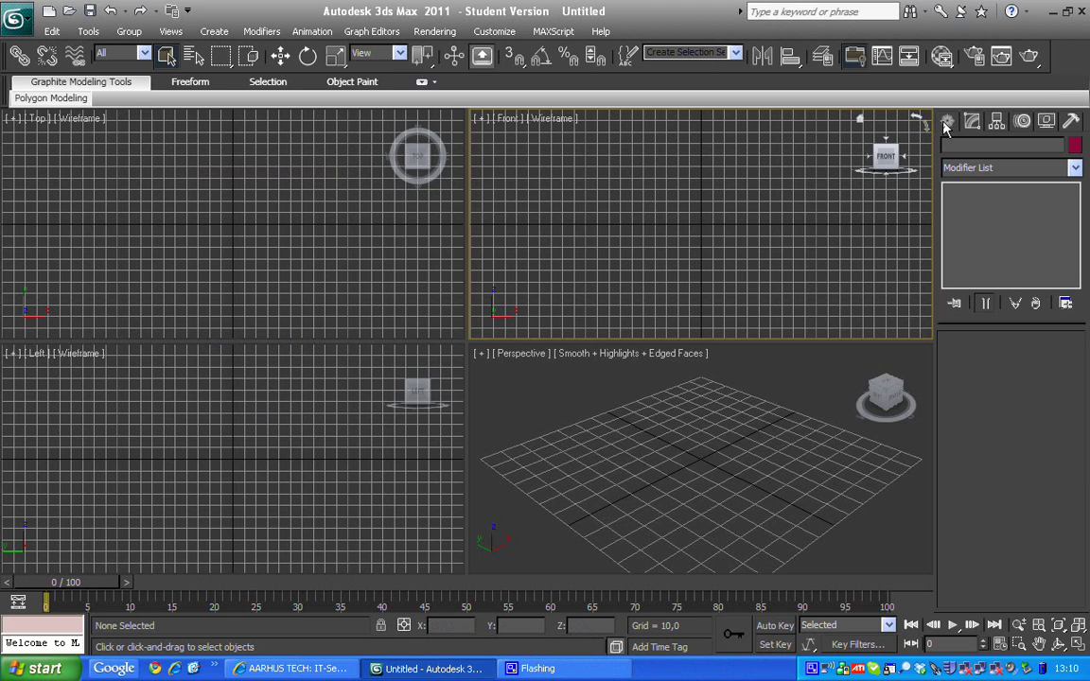
left_click(947, 123)
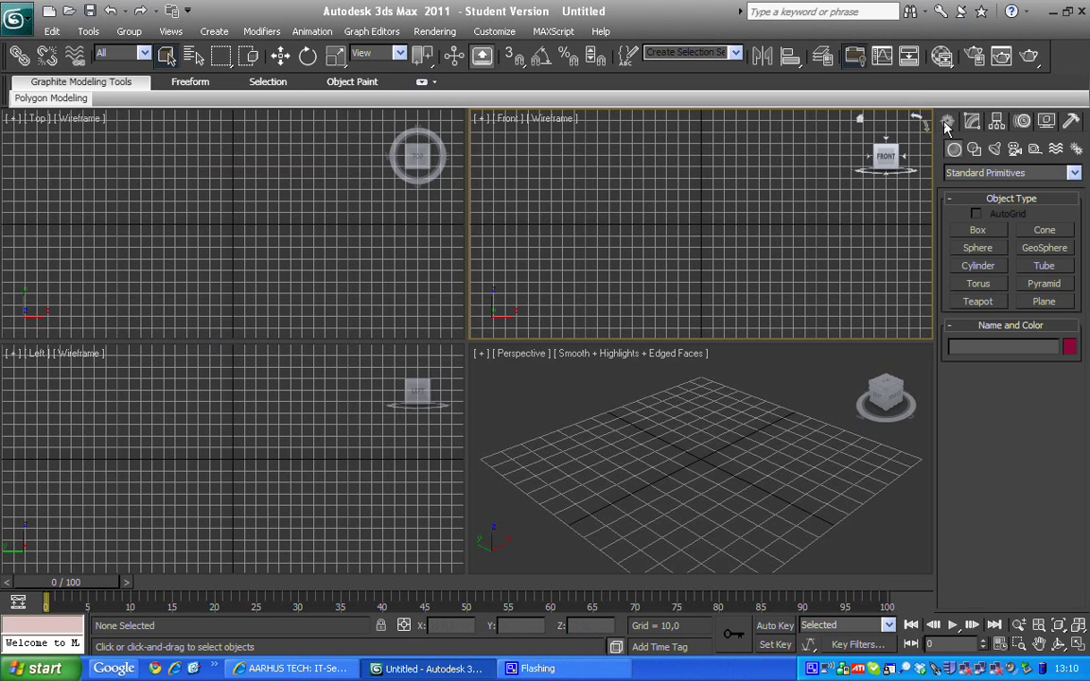
left_click(977, 229)
left_click(689, 502)
left_click_drag(646, 458, 825, 429)
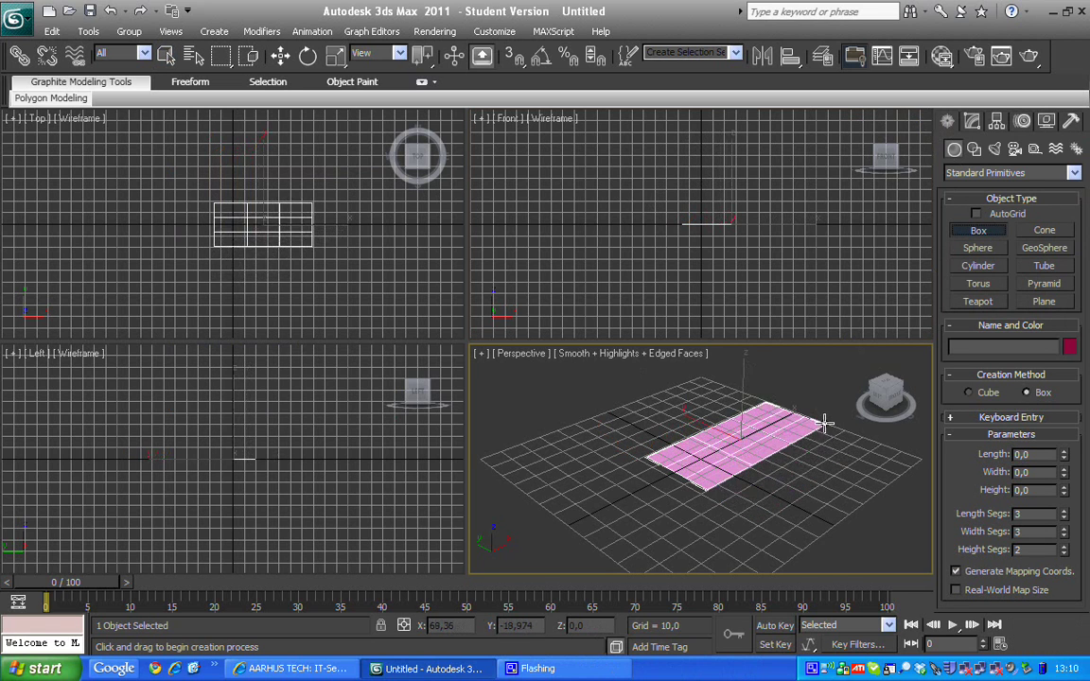
left_click_drag(826, 428, 823, 430)
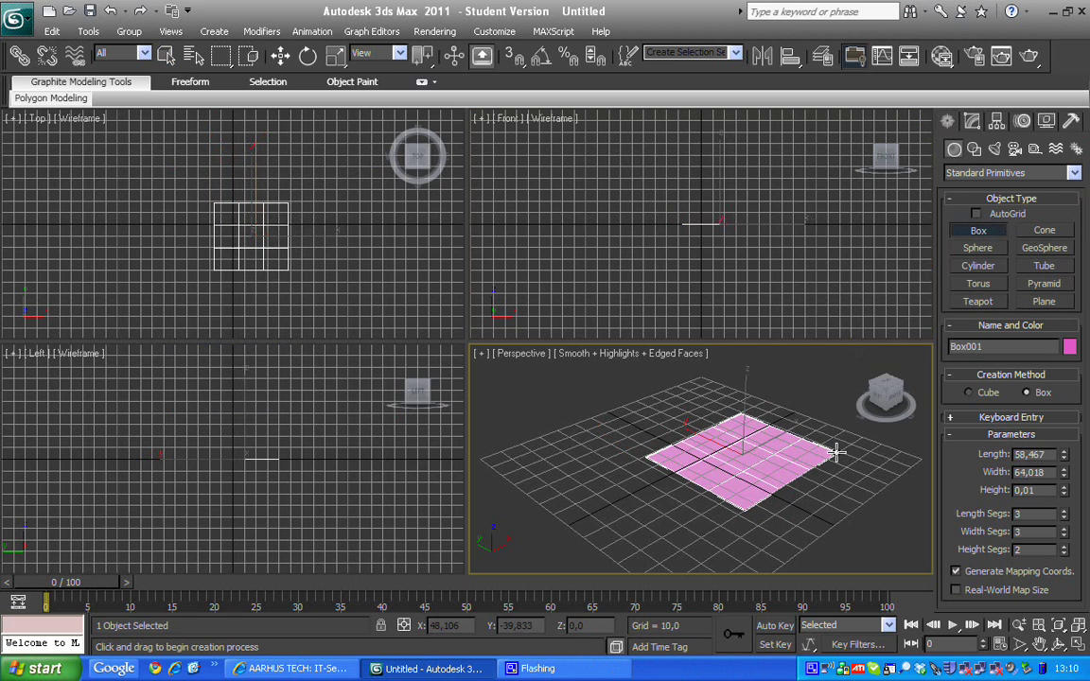
left_click(807, 353)
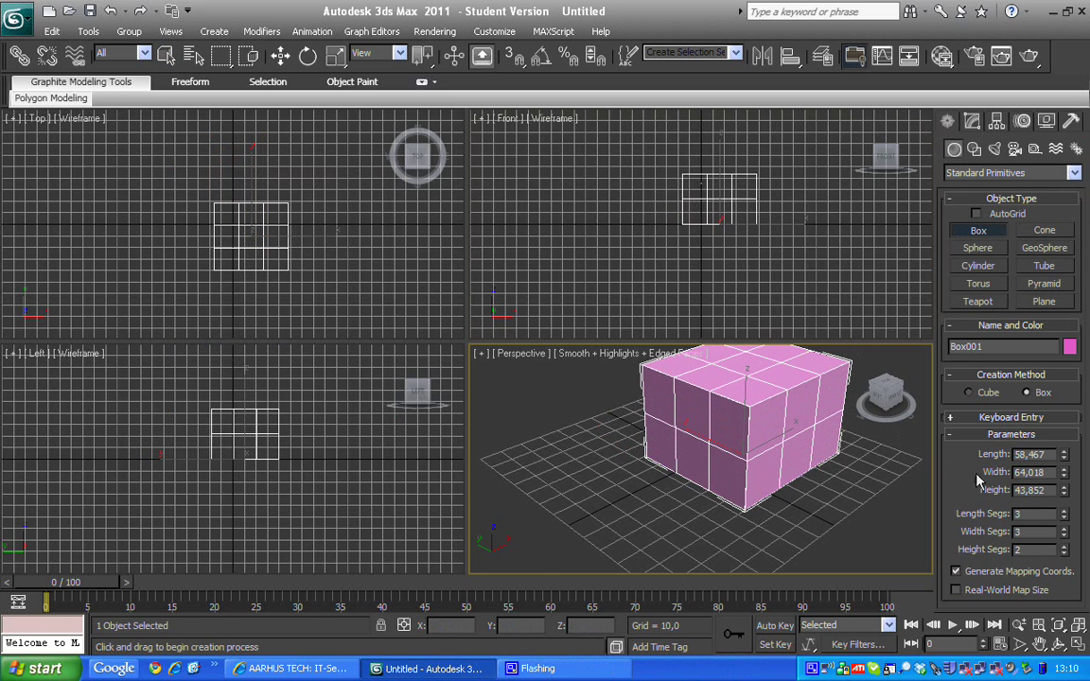
Step: Set Box001's length, width and height to 50
left_click(972, 123)
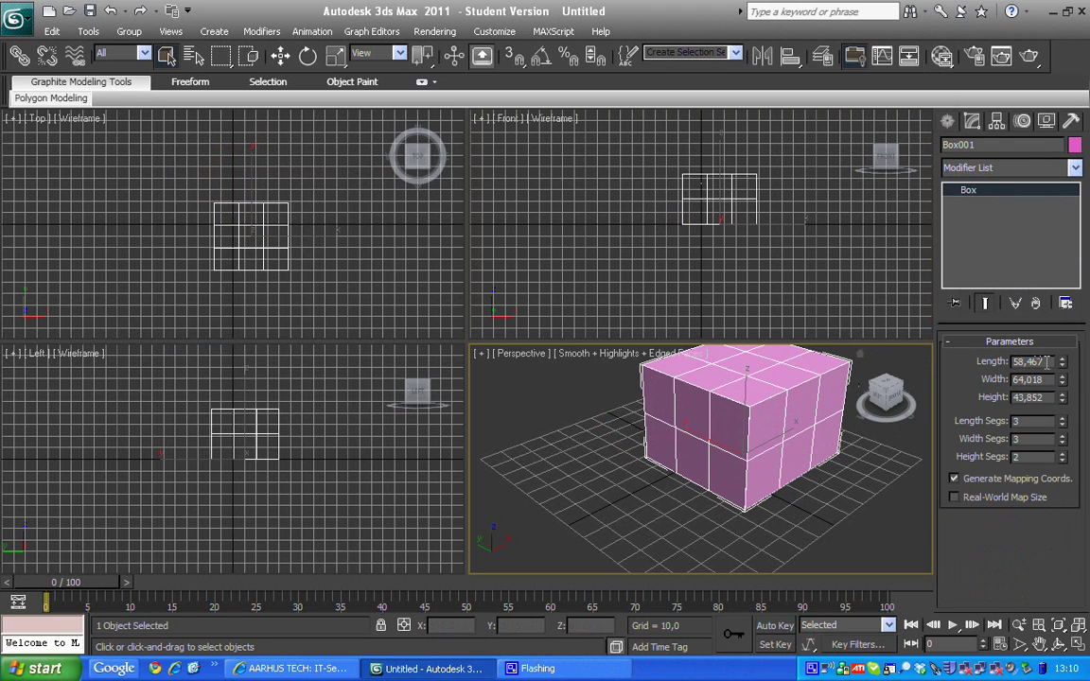
double_click(1047, 362)
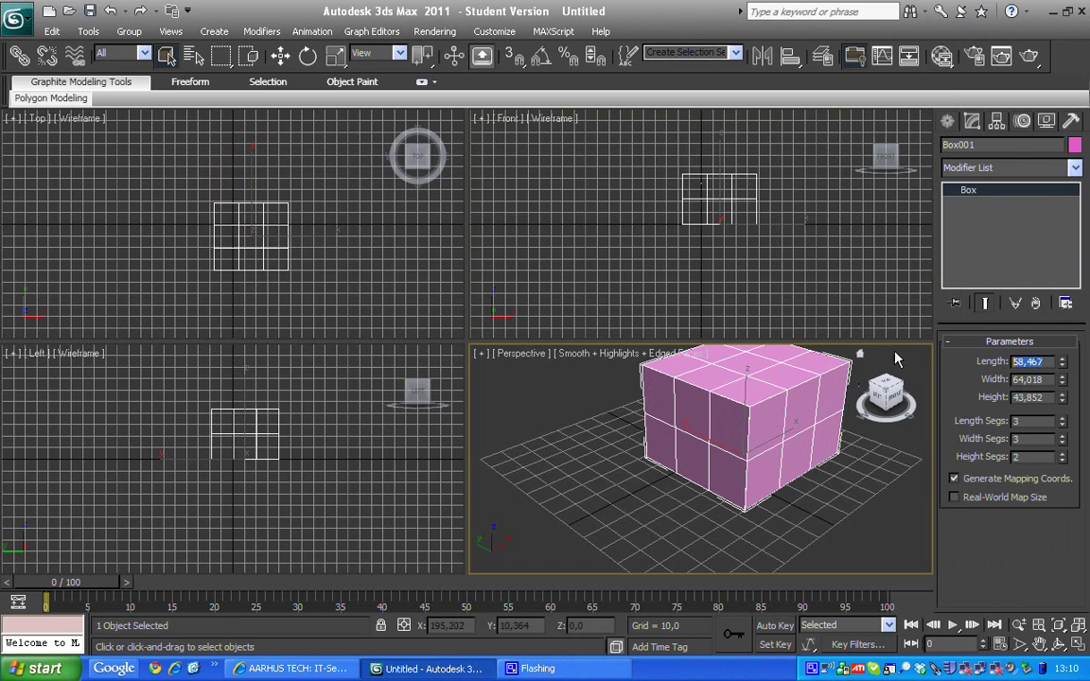
type("50")
key("Tab")
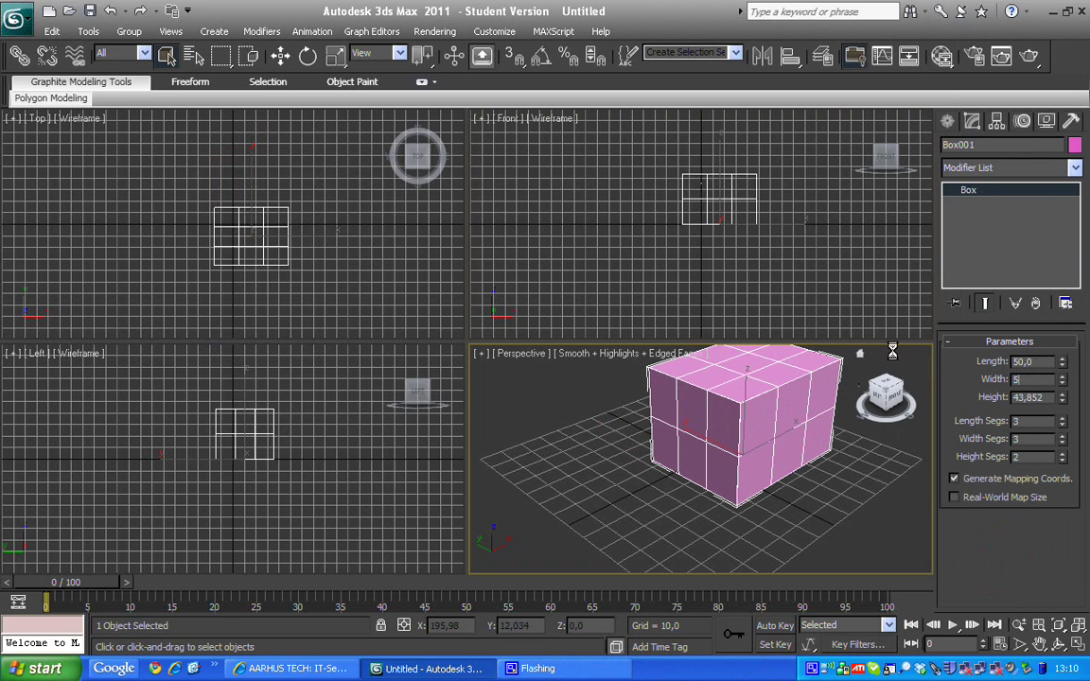
type("50")
key("Tab")
type("5")
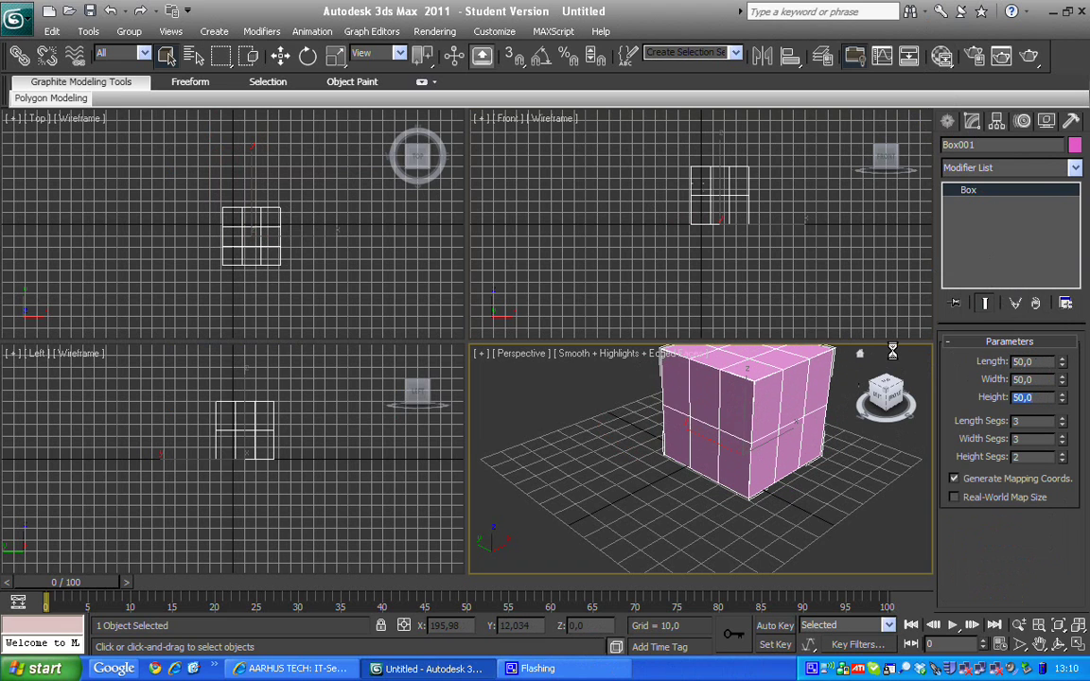
Step: Set the length, width and height segments to 1 each
left_click(1042, 423)
type("1")
key("Return")
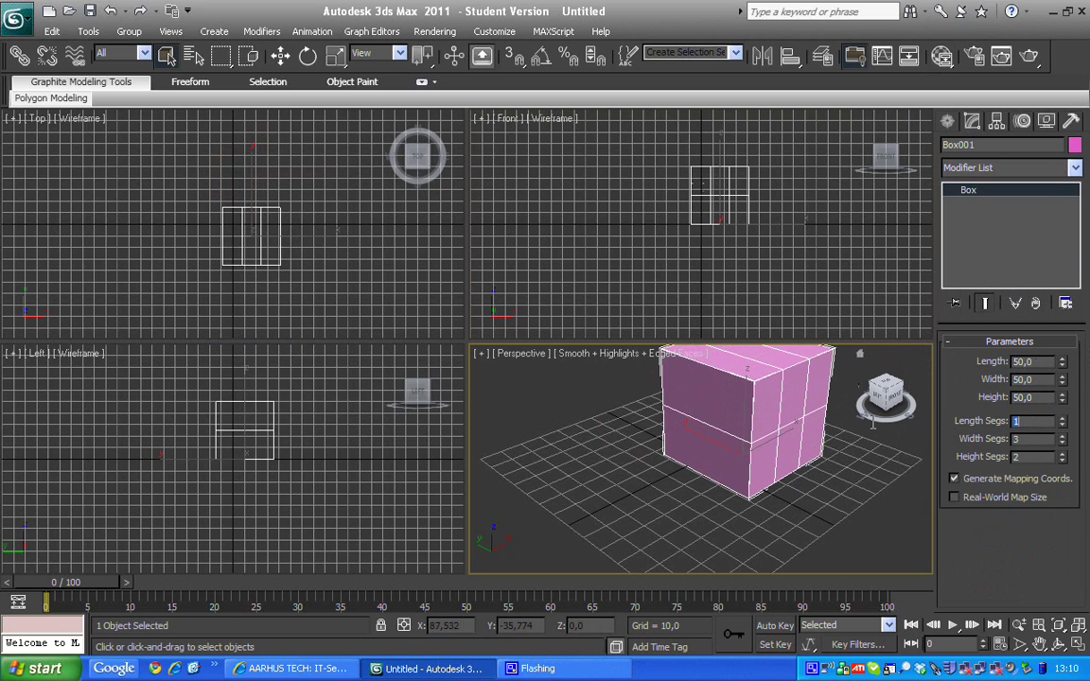
key("Tab")
type("1")
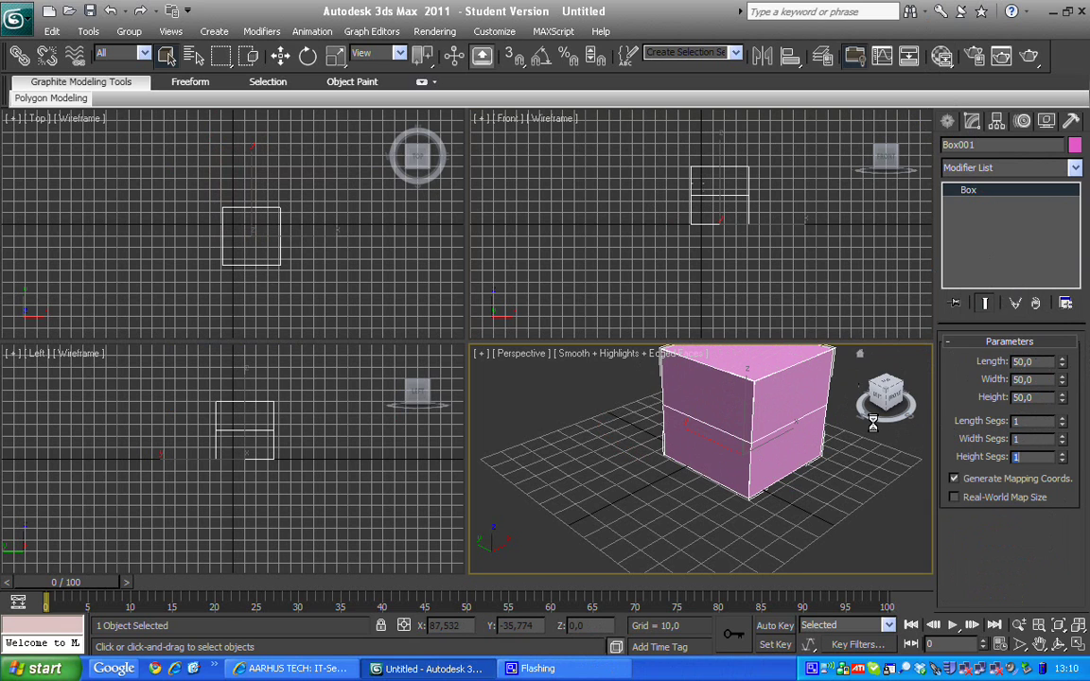
key("Return")
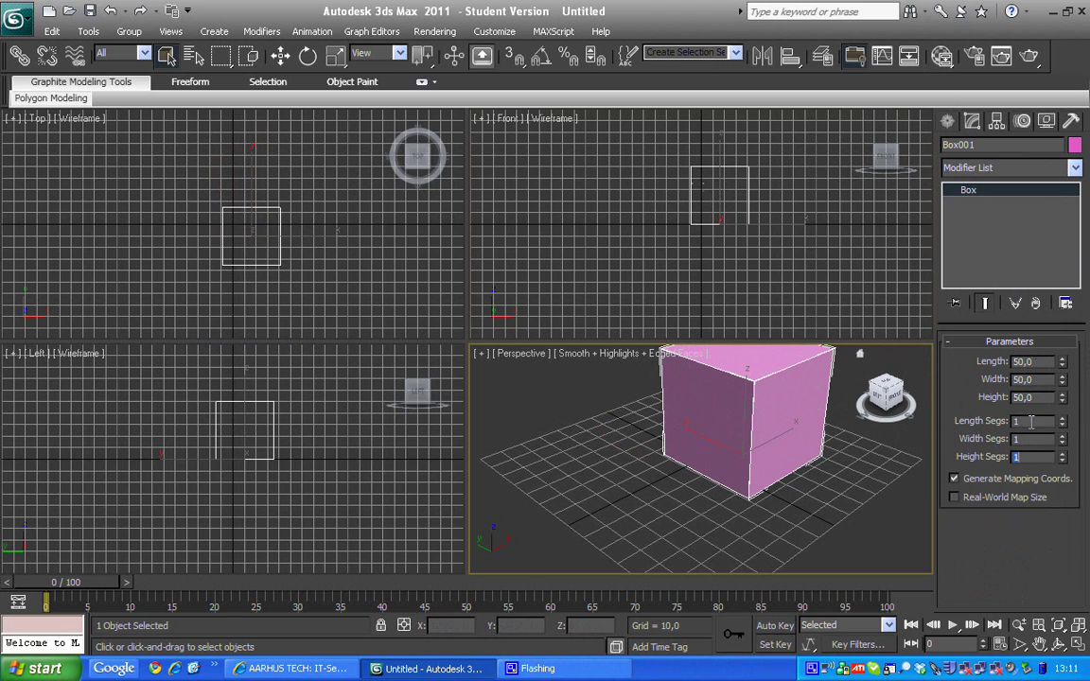
left_click(1061, 422)
left_click(1061, 422)
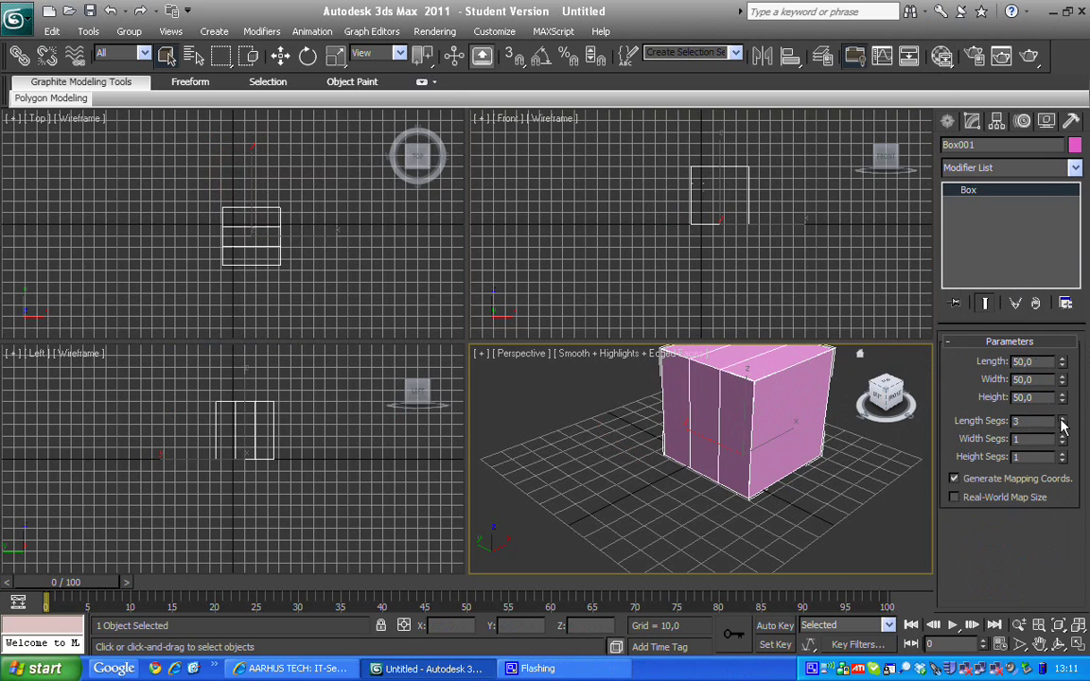
left_click(1061, 422)
left_click(1061, 426)
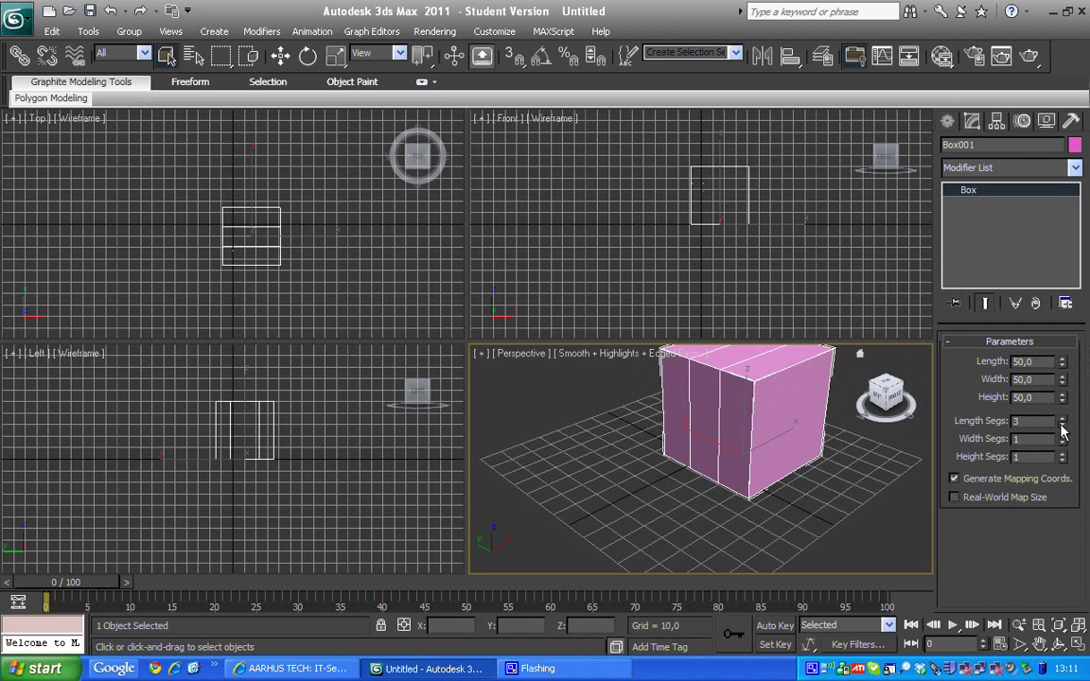
left_click(1062, 426)
left_click(1061, 425)
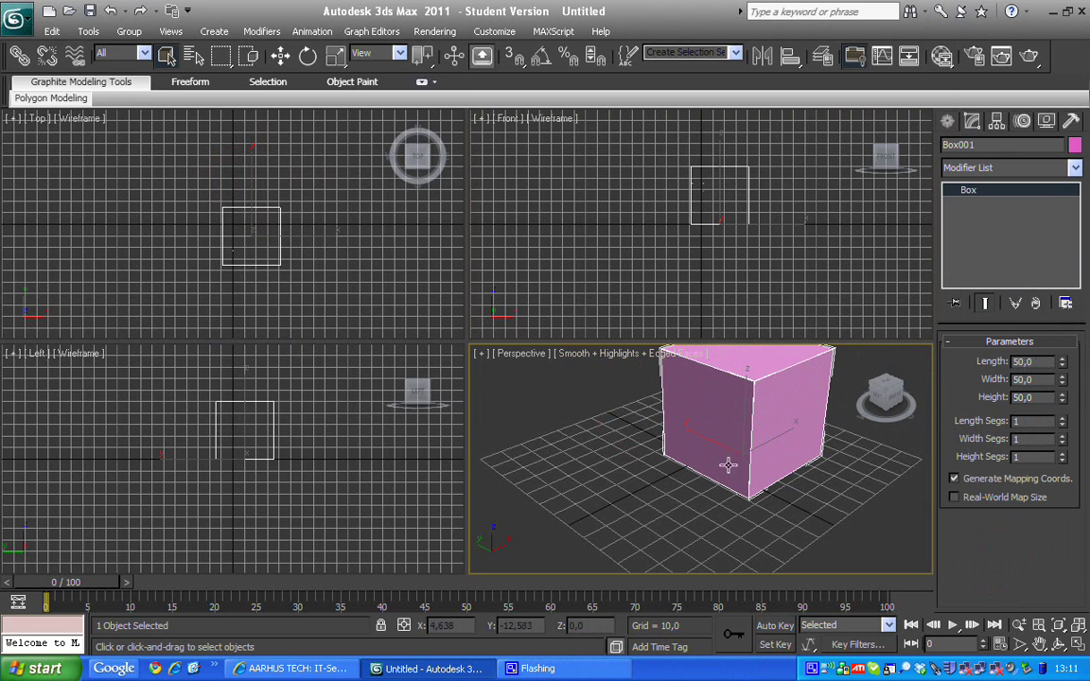
Step: Convert Box001 to an Editable Mesh and enter Vertex level
right_click(733, 403)
mouse_move(763, 558)
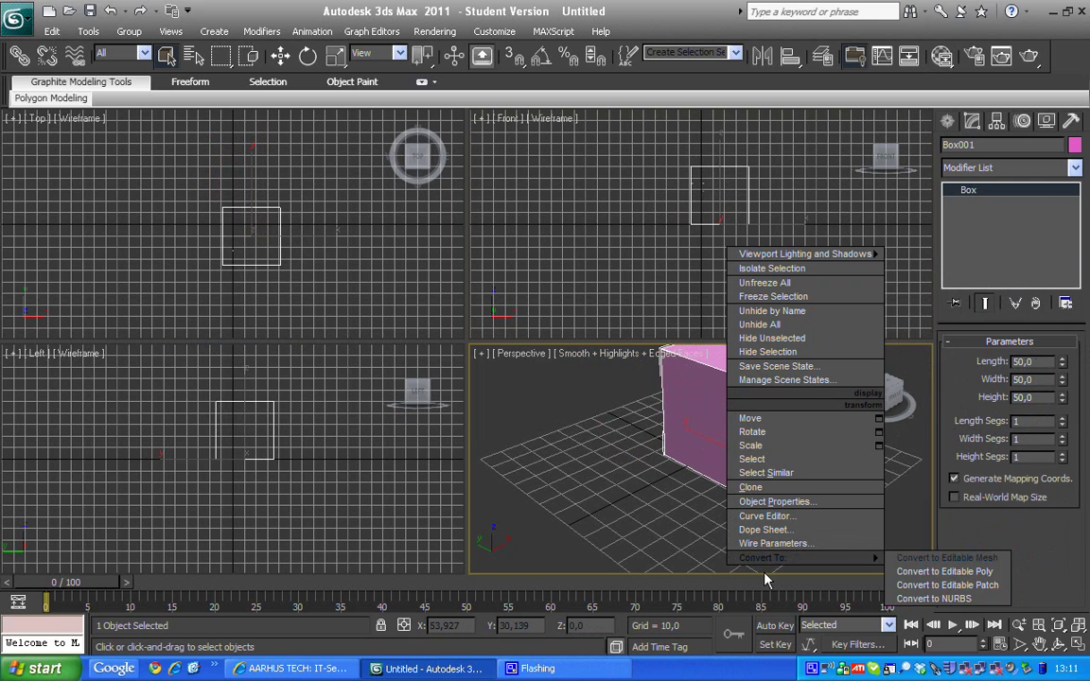
left_click(946, 558)
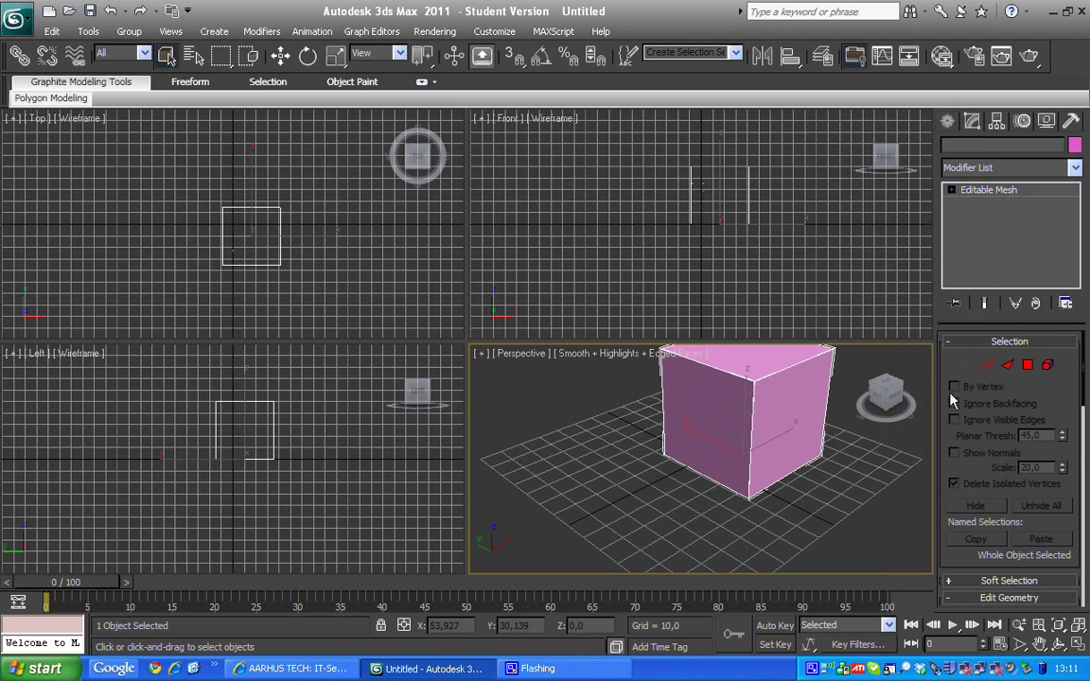
left_click(951, 190)
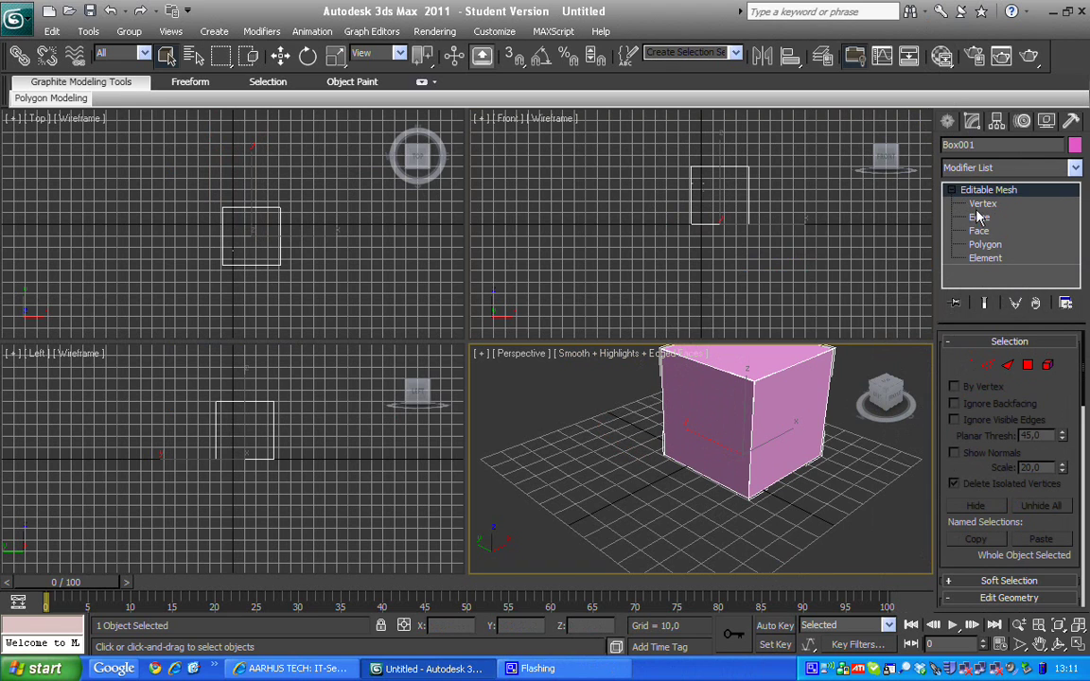
left_click(982, 204)
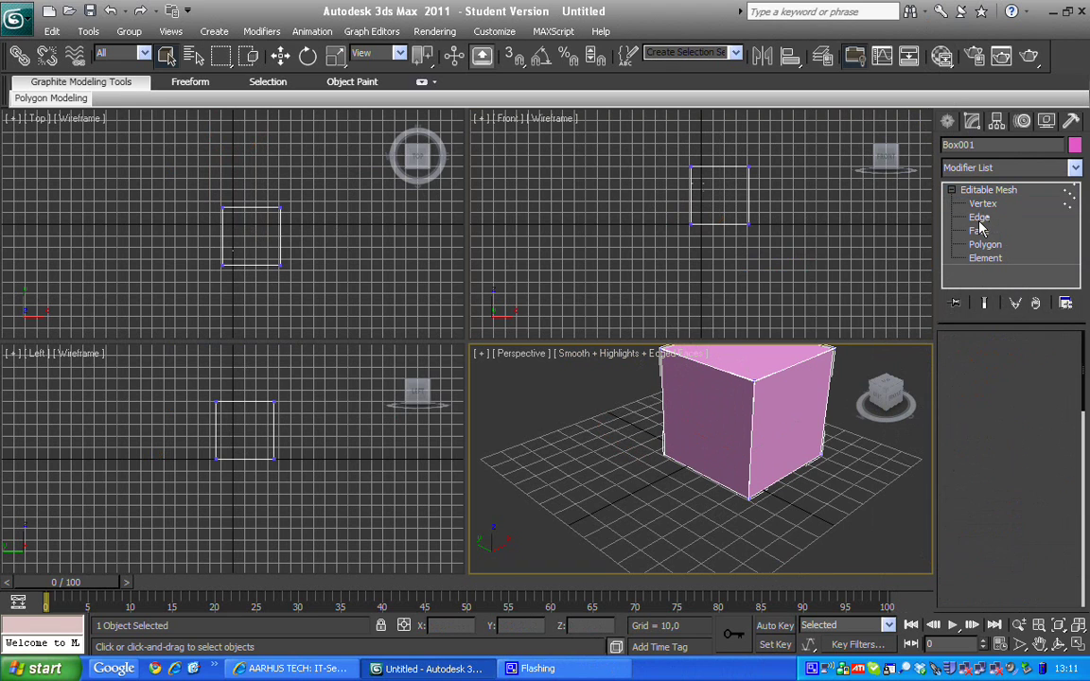
Step: Drag the top front corner vertex to skew the cube, then undo the move
left_click(755, 381)
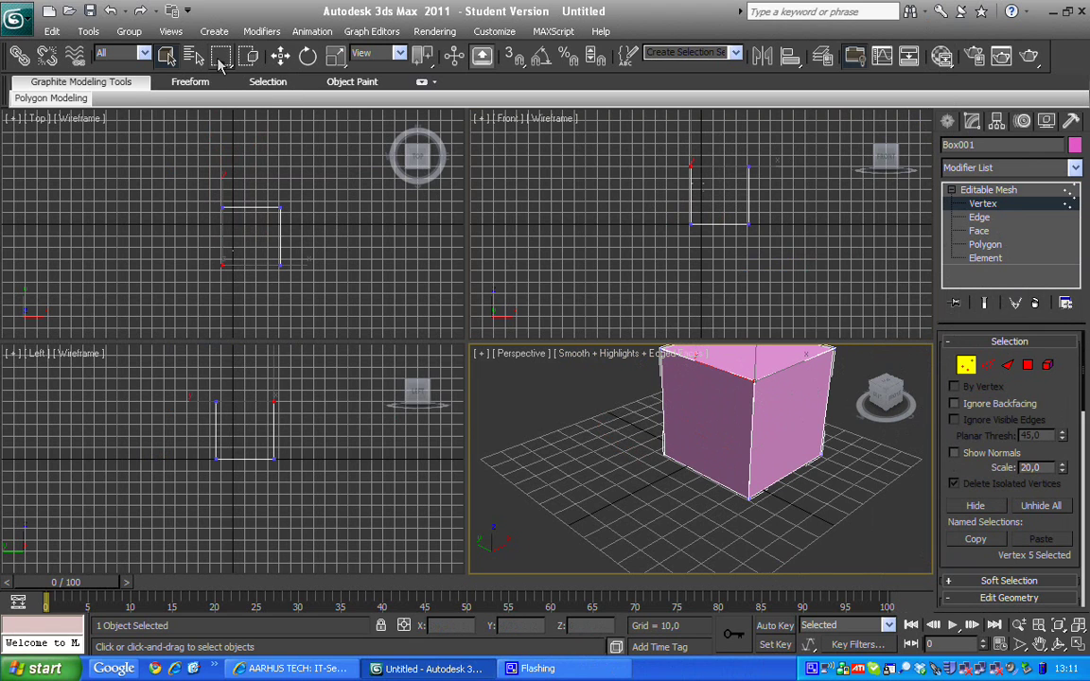
left_click(280, 56)
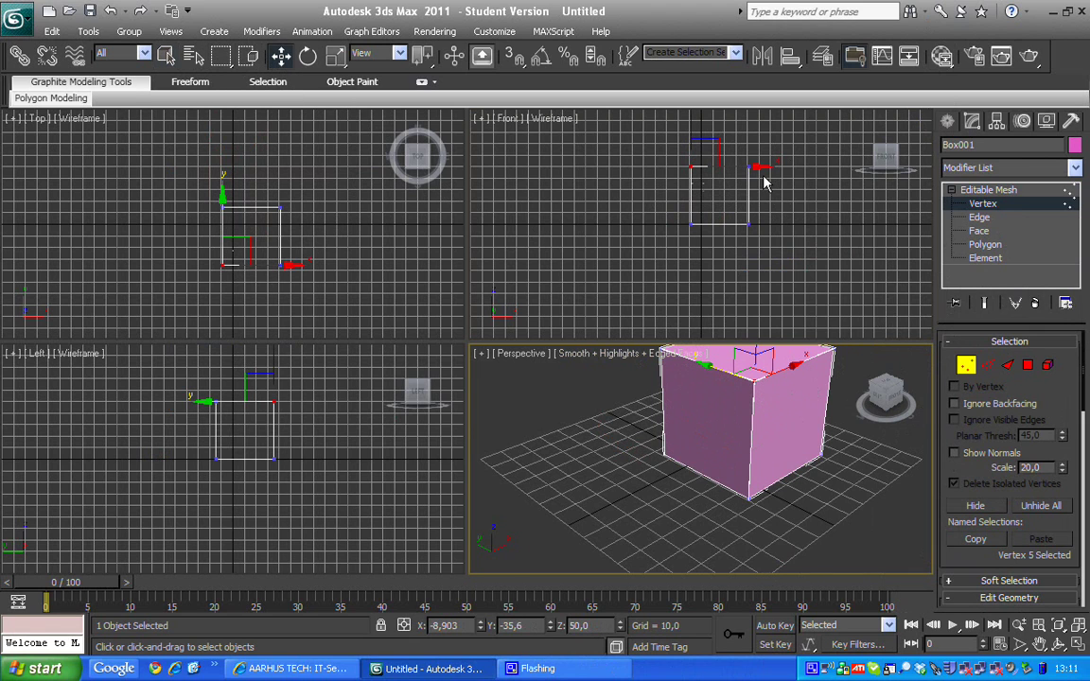
left_click_drag(766, 175, 741, 180)
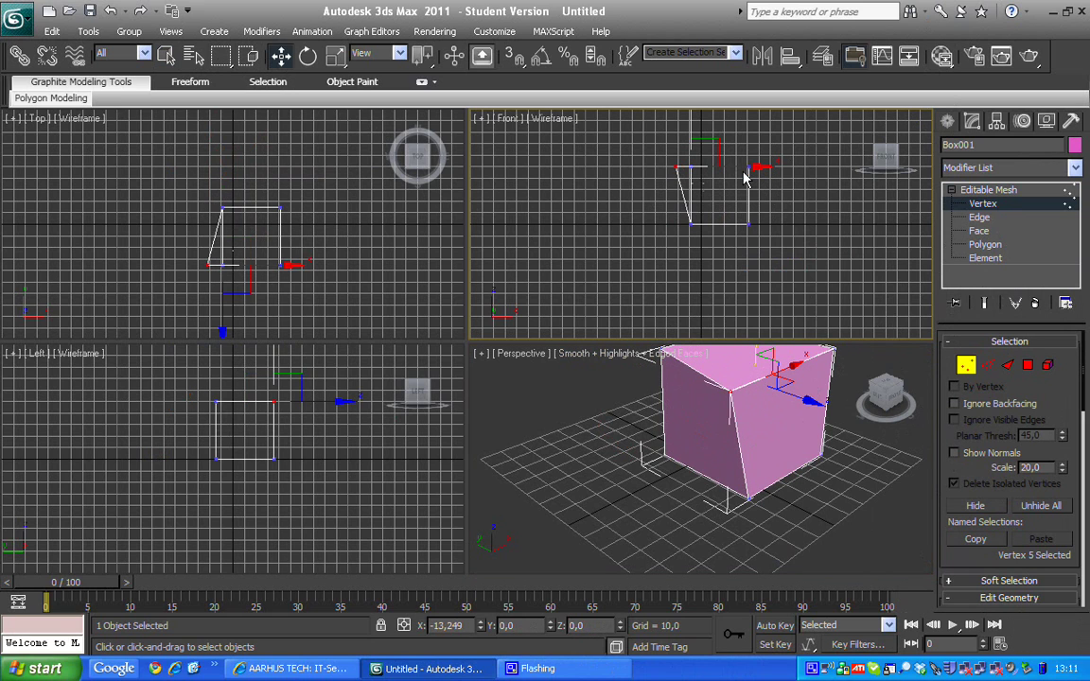
key("ctrl+z")
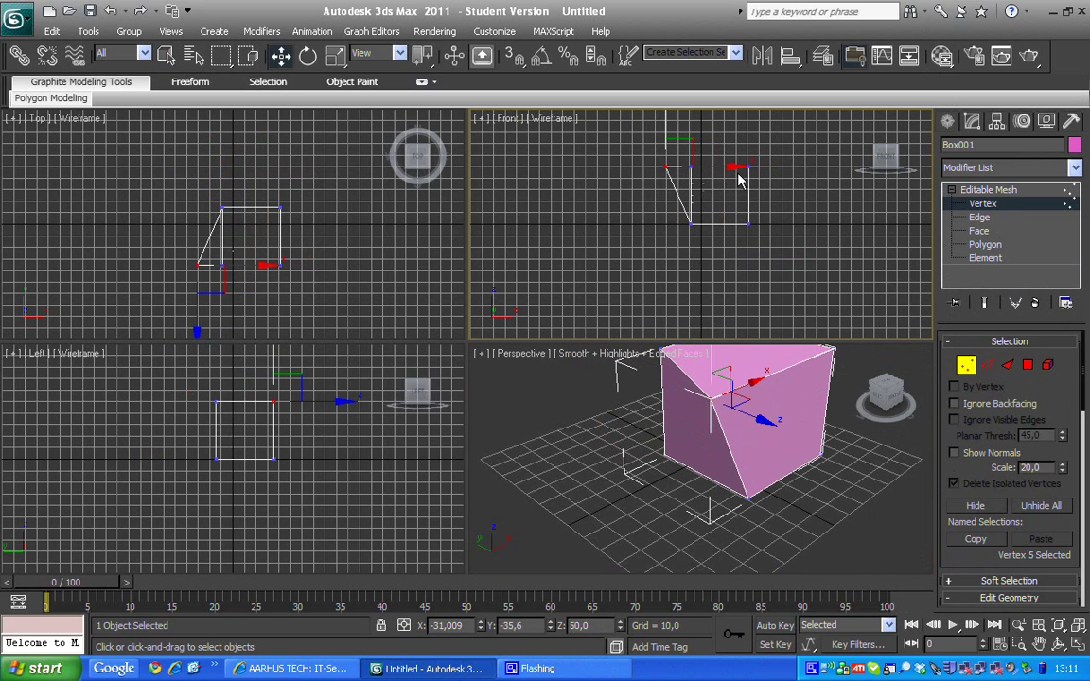
key("ctrl+z")
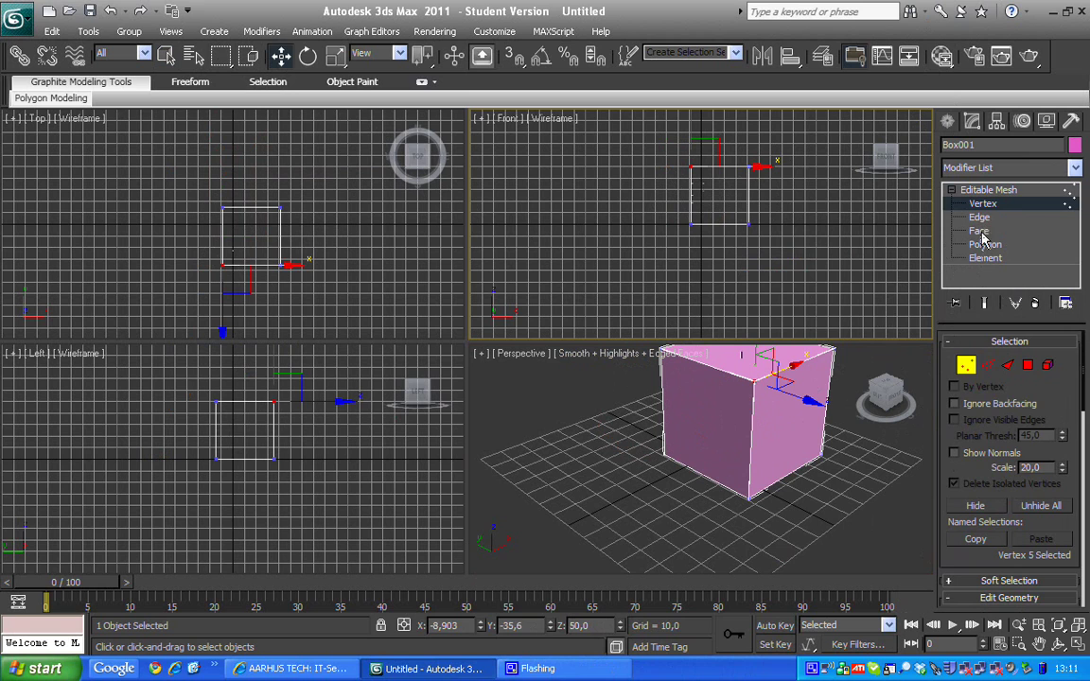
Step: Try the Face, Polygon and Edge levels by selecting the cube's side and front faces
left_click(979, 231)
left_click(808, 414)
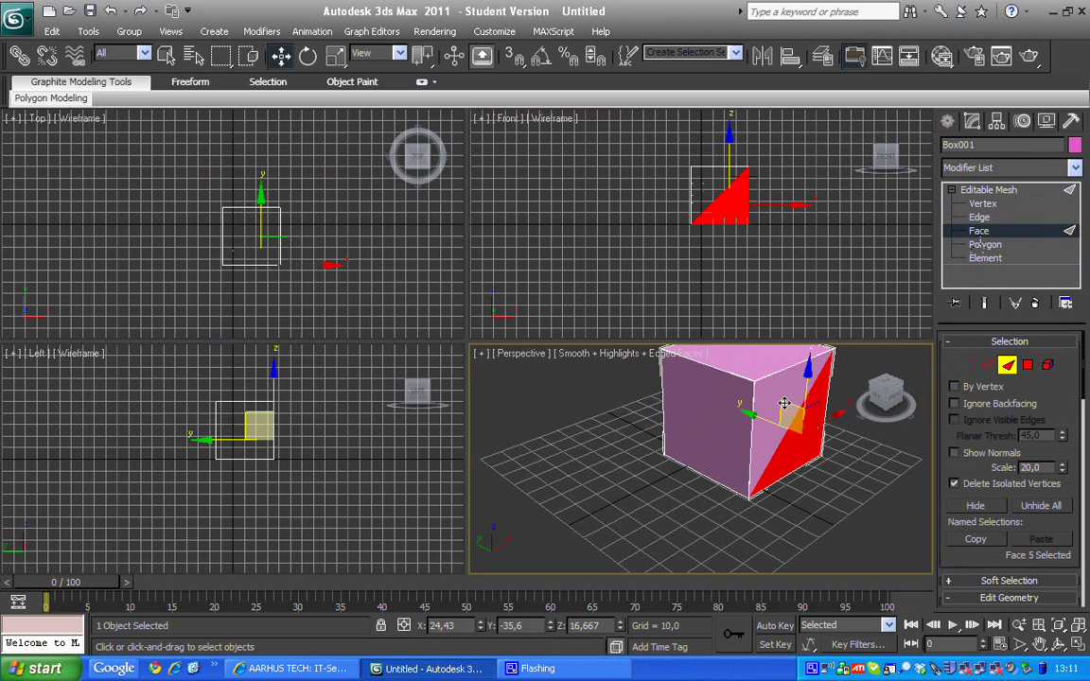
left_click(784, 404, "ctrl")
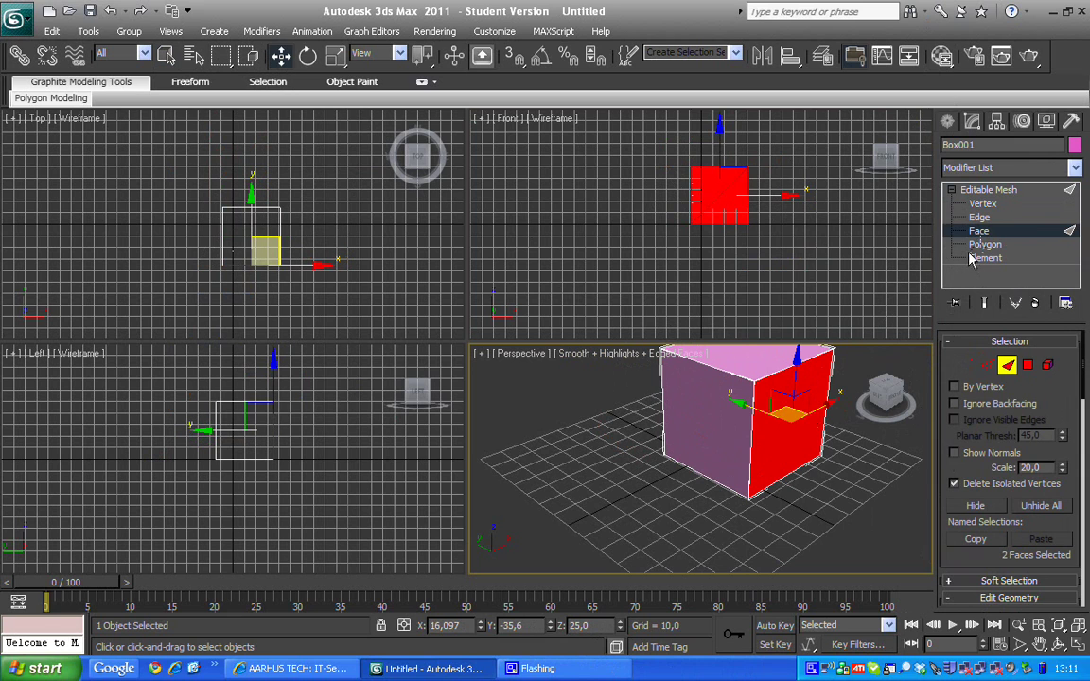
left_click(985, 244)
left_click(732, 421)
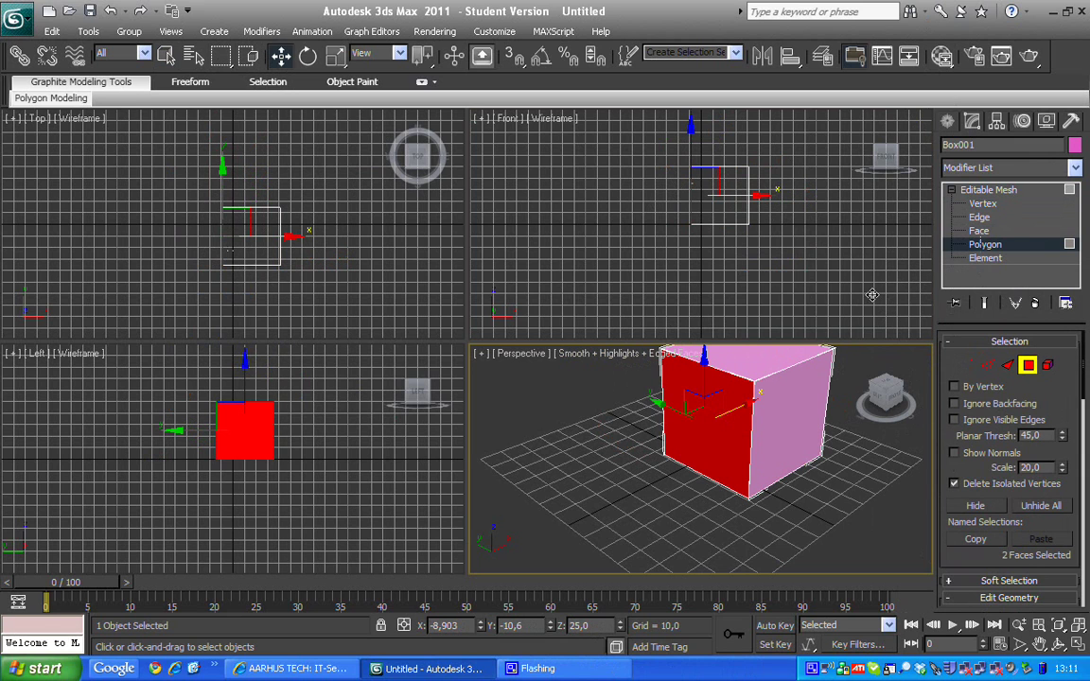
left_click(979, 217)
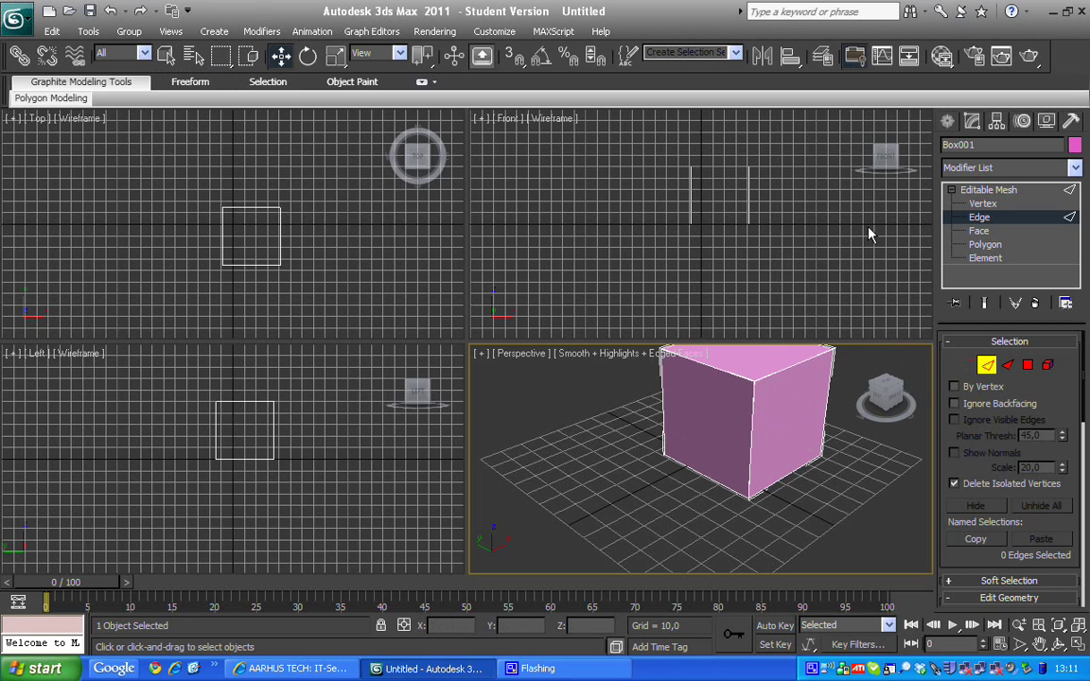
Step: Select Box001 and delete it
left_click(947, 121)
left_click(165, 55)
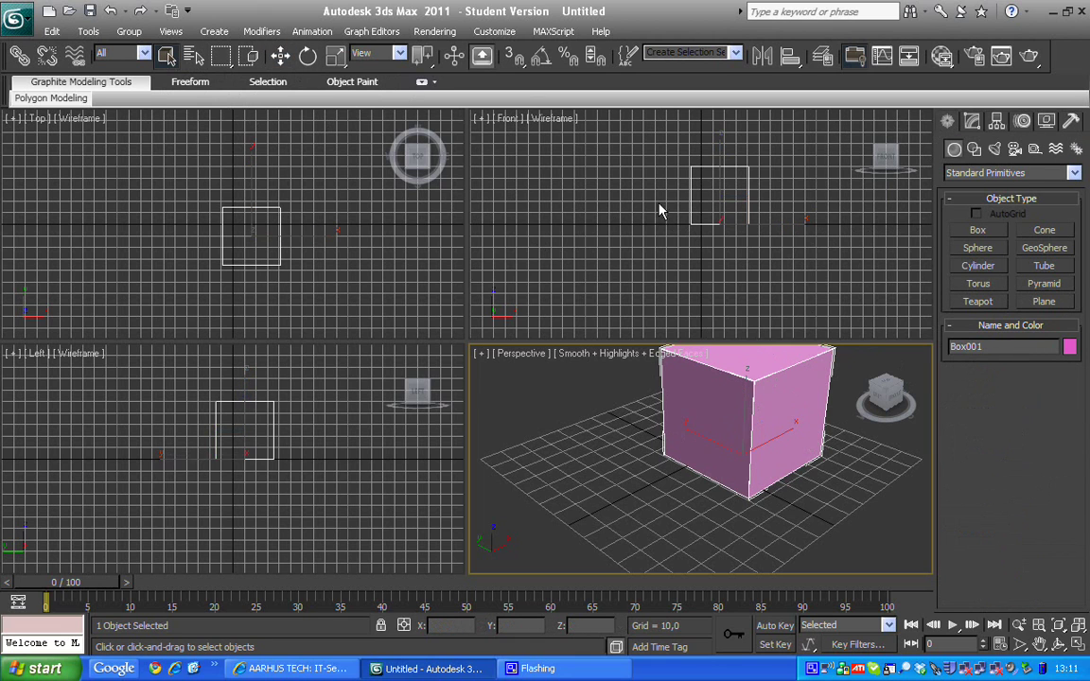
left_click(714, 197)
key("Delete")
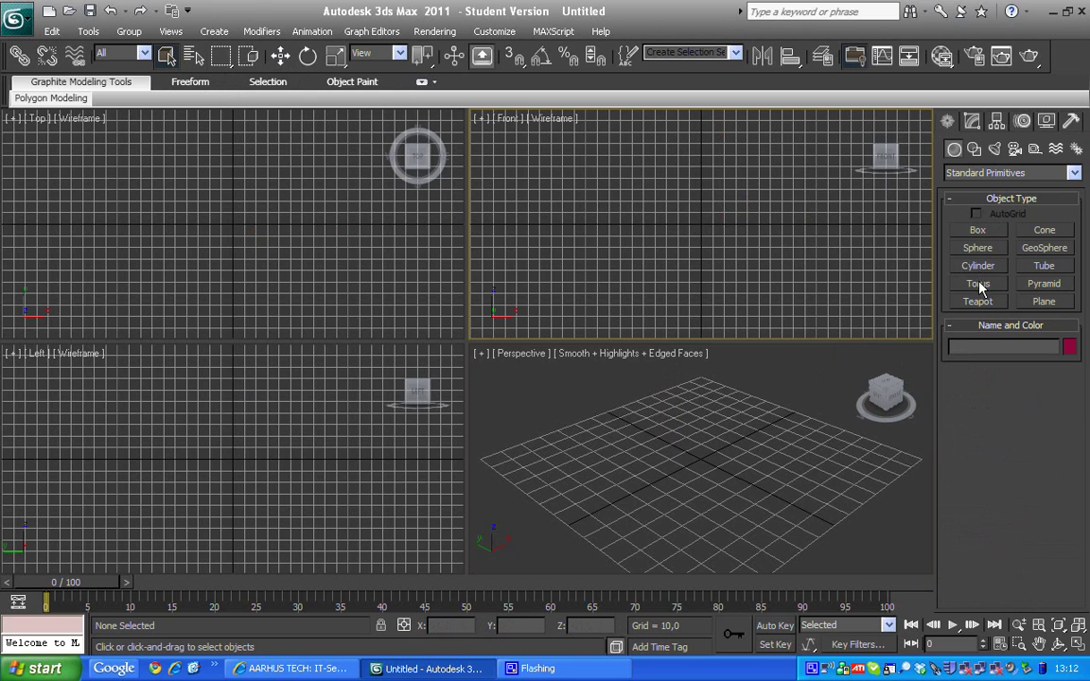
Step: Create a sphere at the grid centre with a radius of 40
left_click(980, 248)
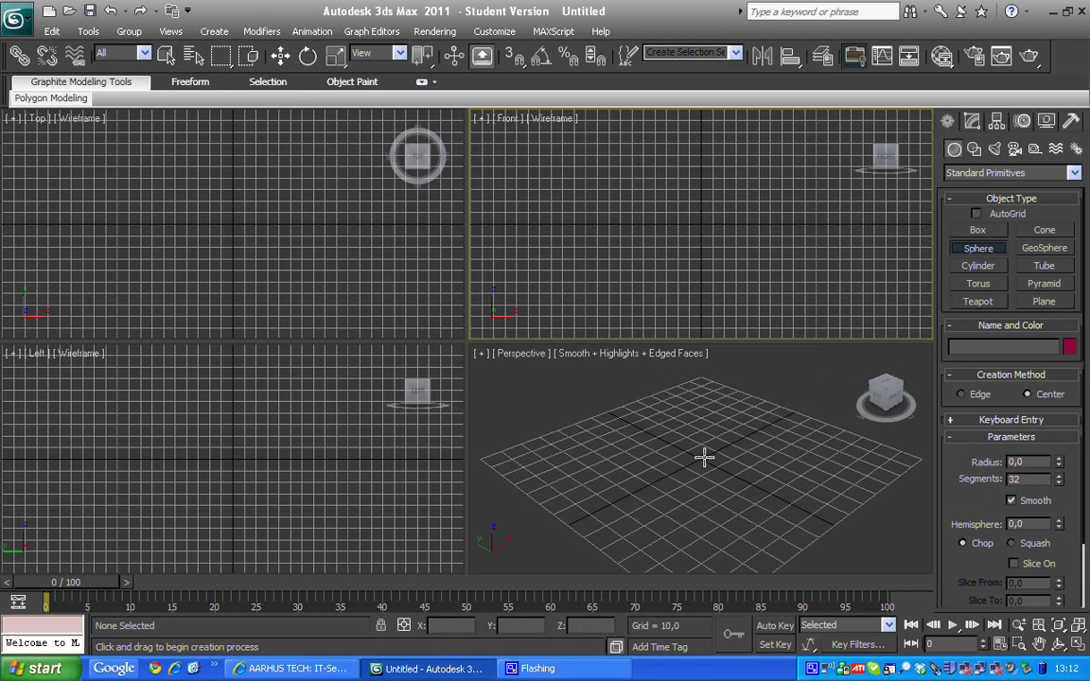
left_click_drag(702, 455, 740, 496)
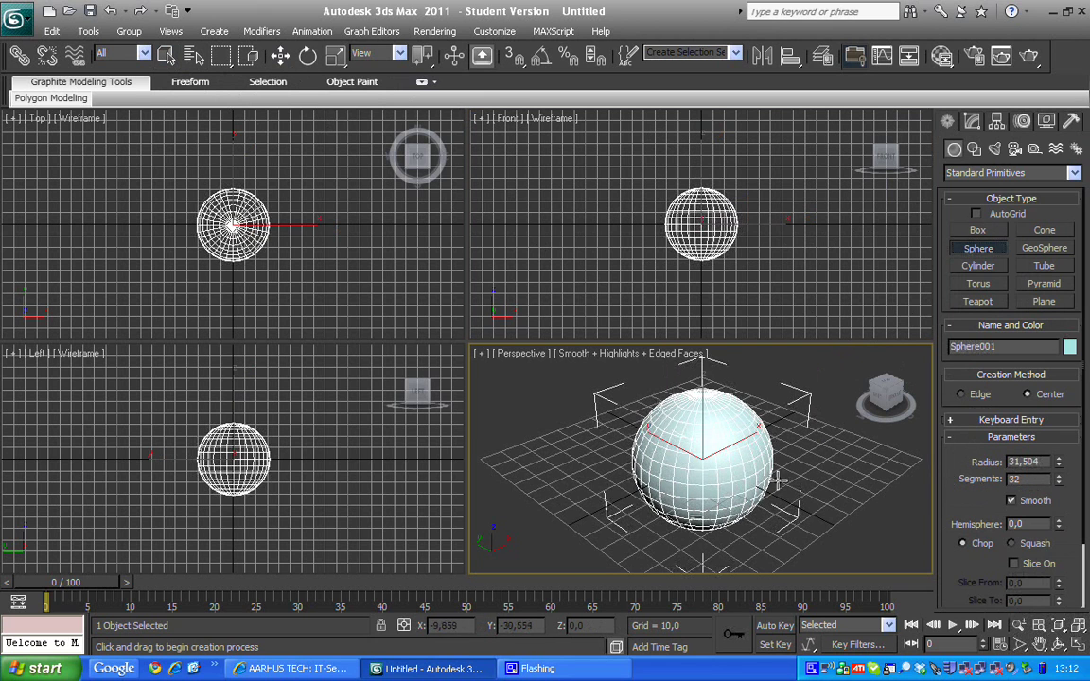
double_click(1029, 462)
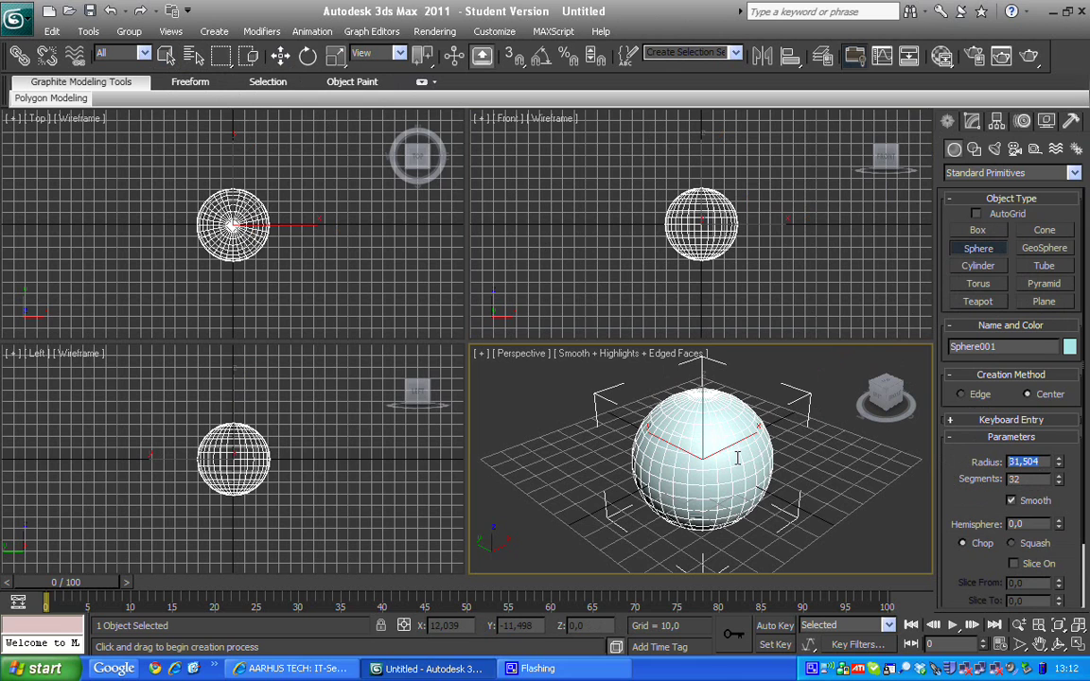
type("40")
key("Return")
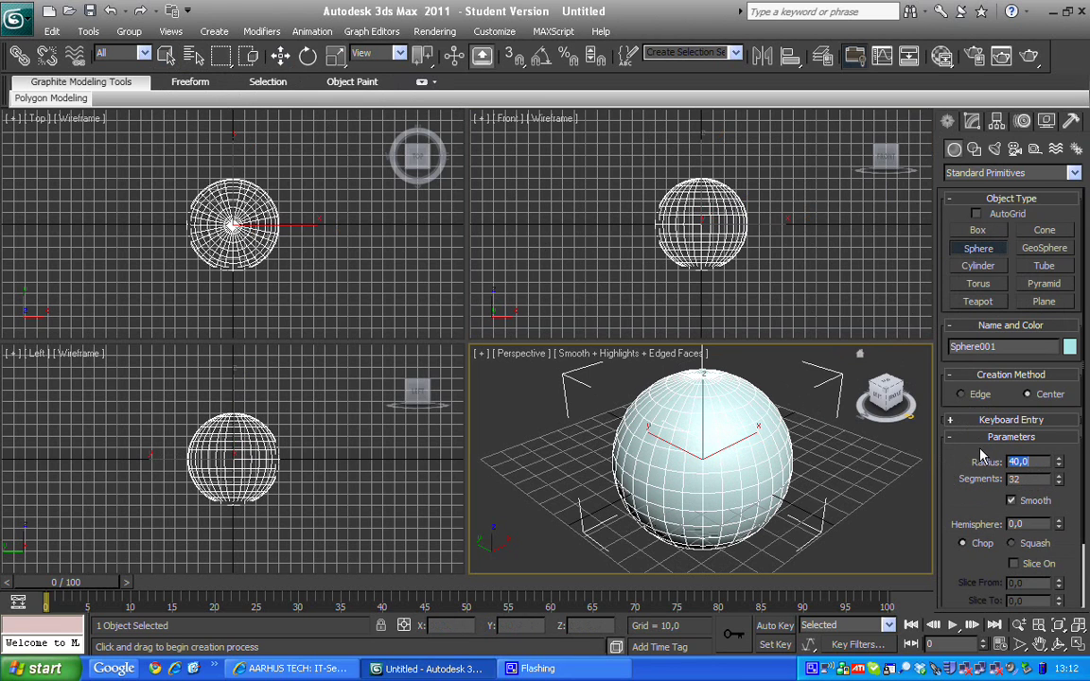
Step: Convert Sphere001 to an Editable Mesh and enter Vertex level
right_click(697, 458)
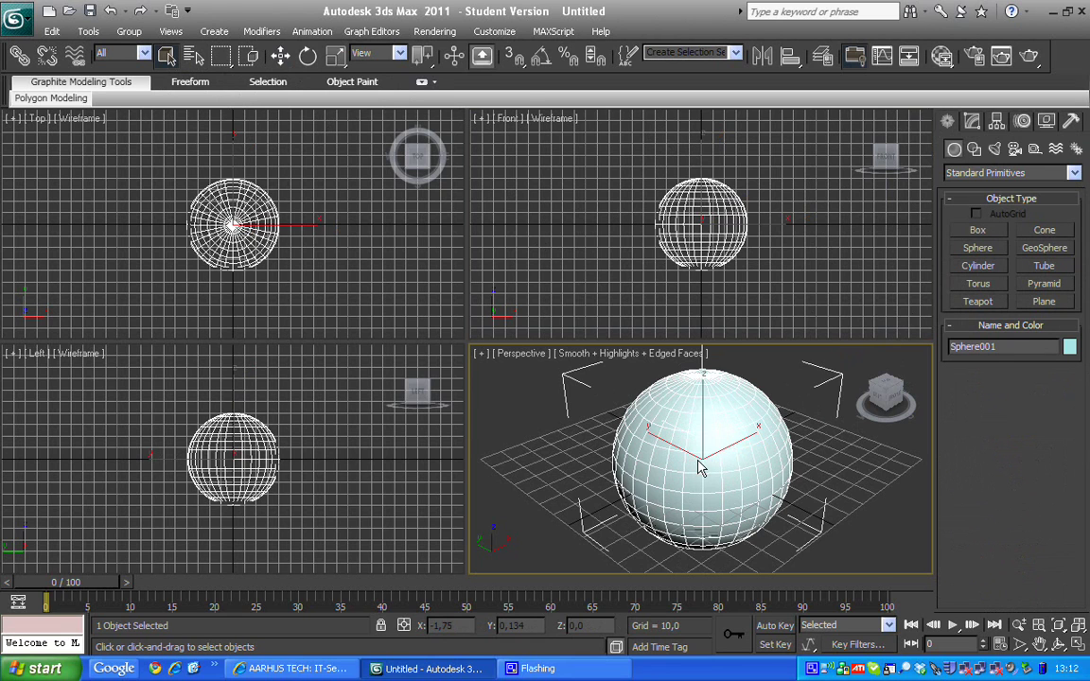
right_click(697, 467)
mouse_move(738, 613)
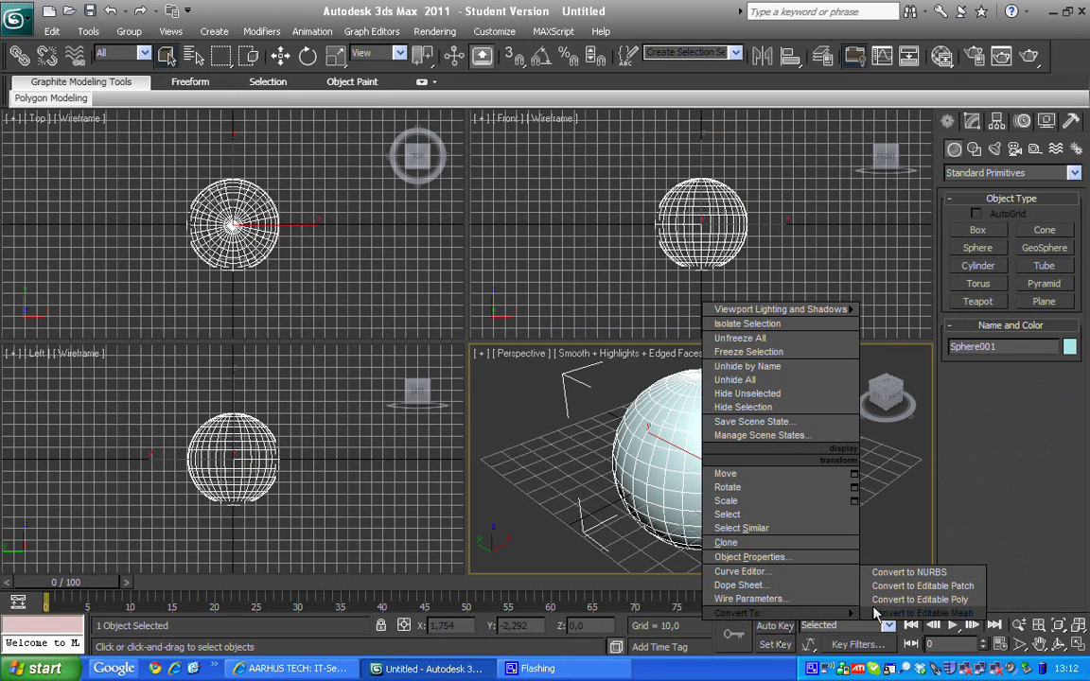
left_click(875, 613)
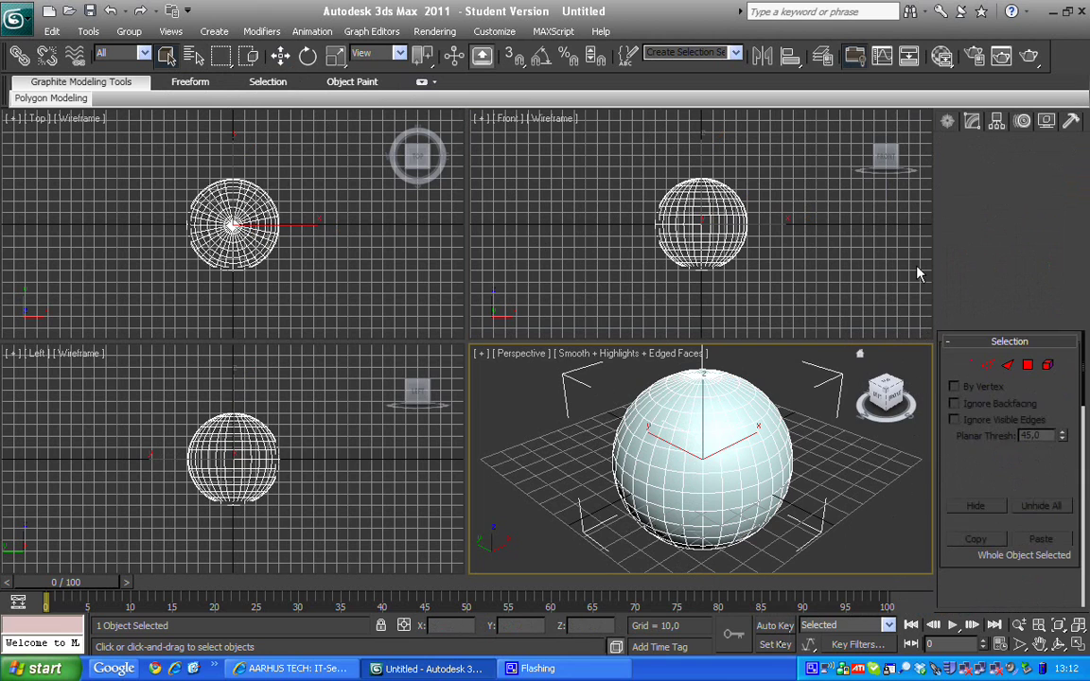
left_click(950, 190)
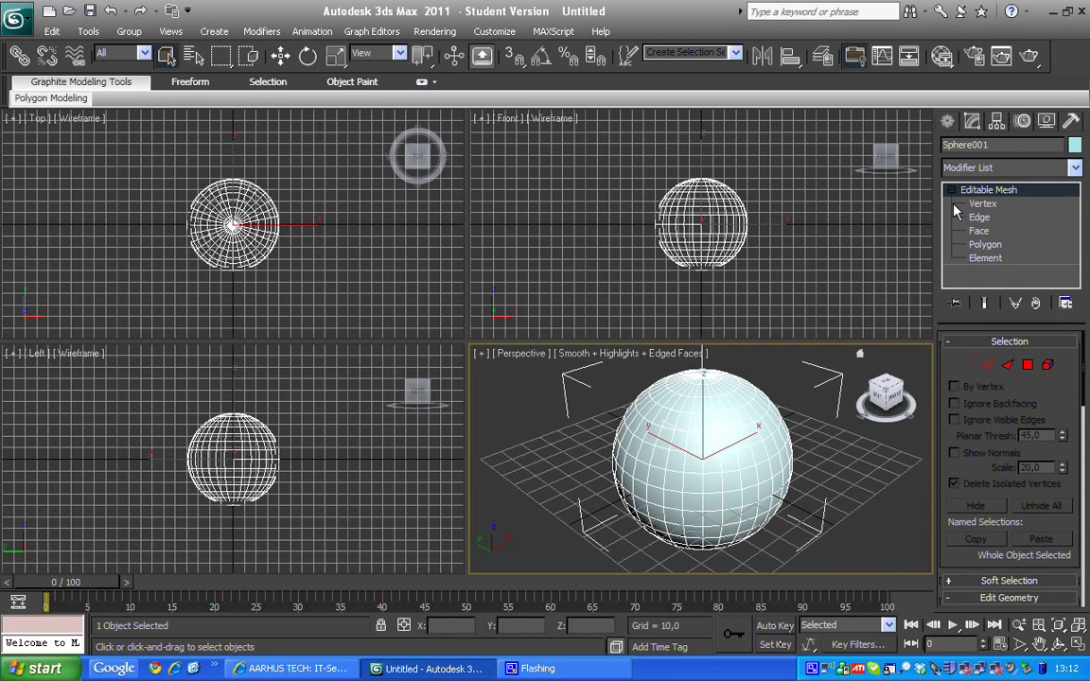
left_click(982, 207)
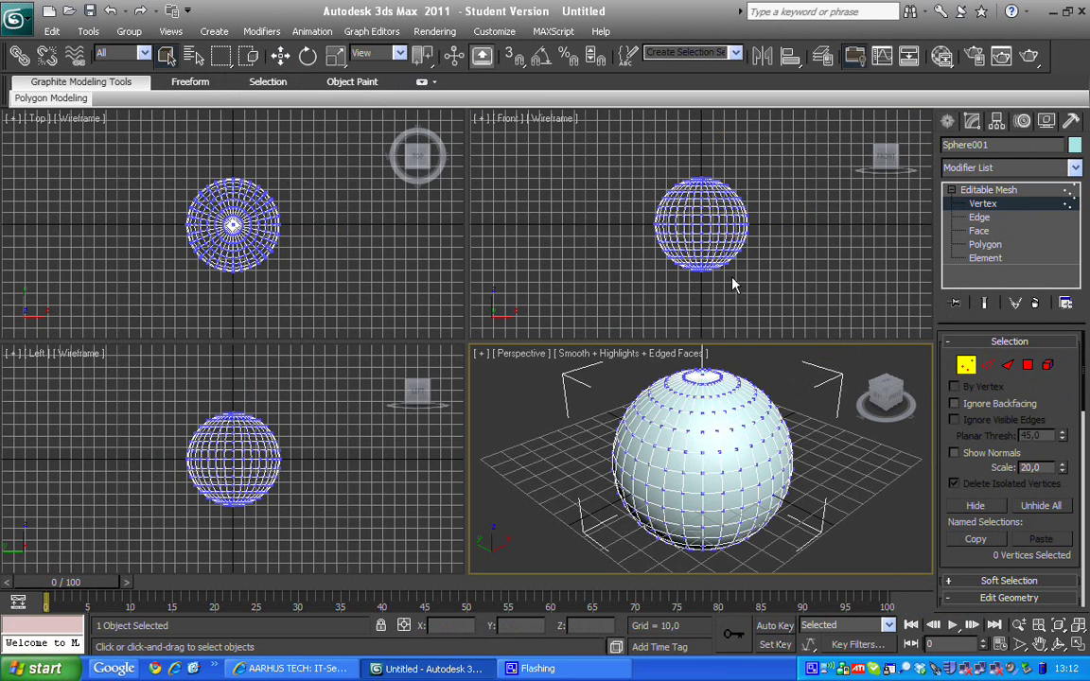
Step: Maximize the Front view zoomed to the sphere and box-select its lower-half vertices
left_click(796, 297)
key("z")
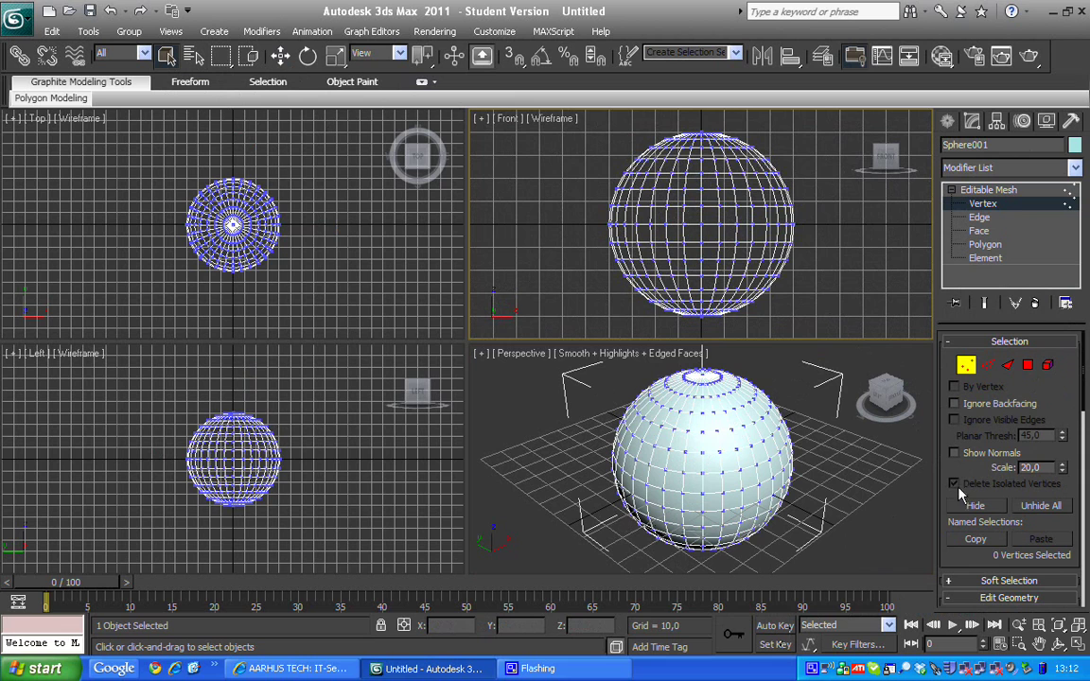
left_click(1079, 647)
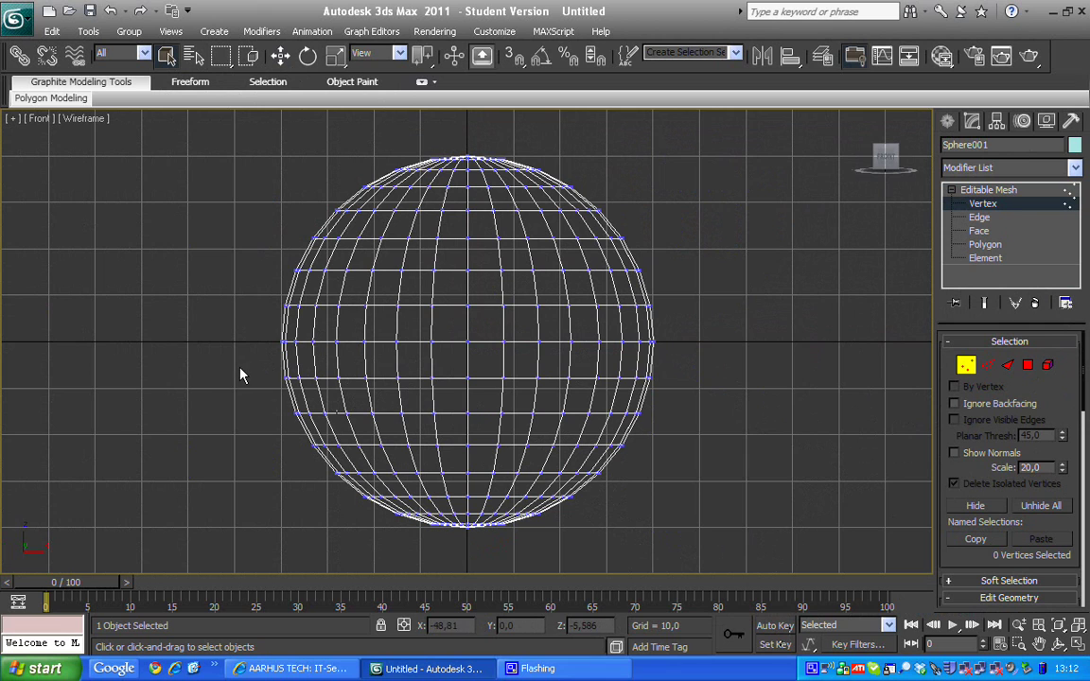
left_click_drag(240, 367, 717, 530)
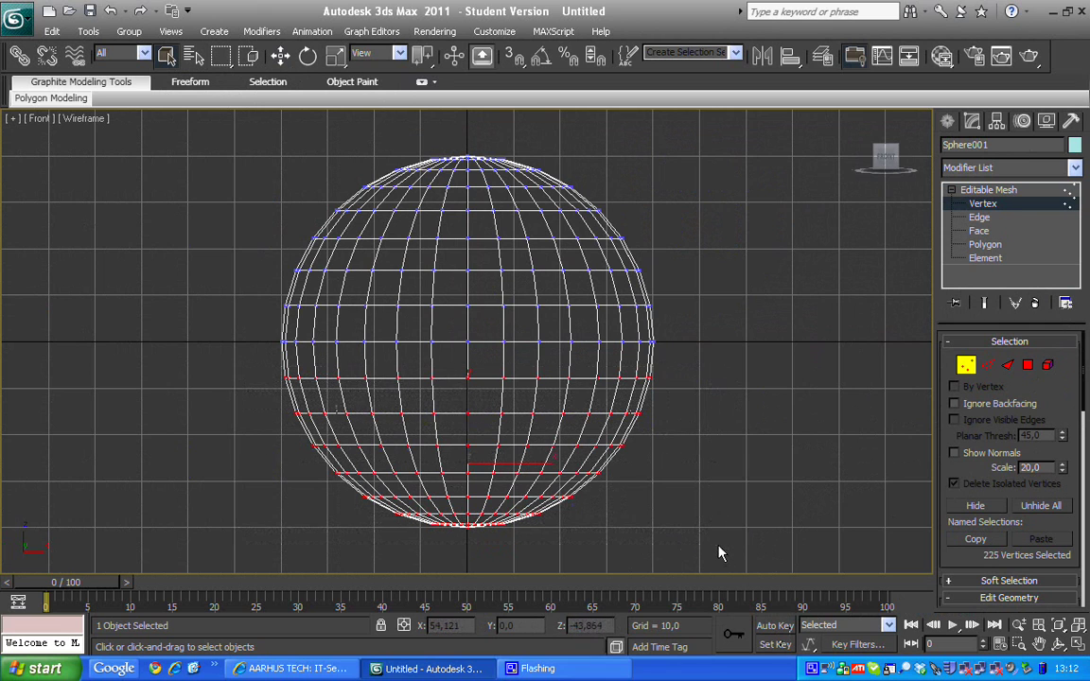
Step: Move the lower vertices down and scale the bottom ring inward into a neck
left_click(280, 56)
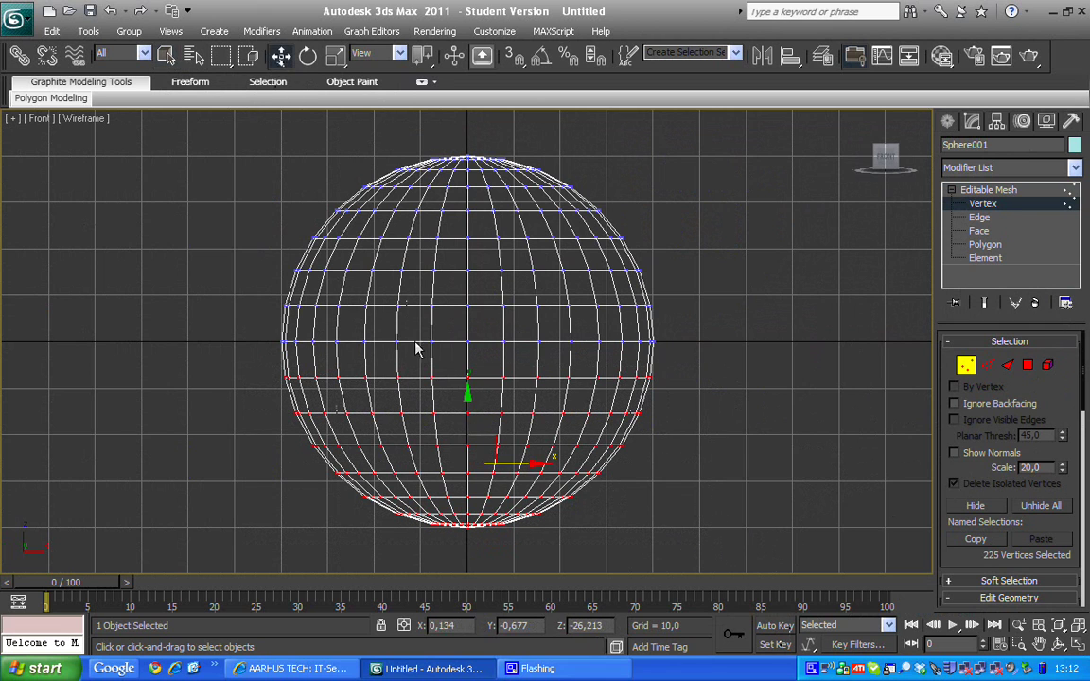
left_click_drag(466, 392, 467, 429)
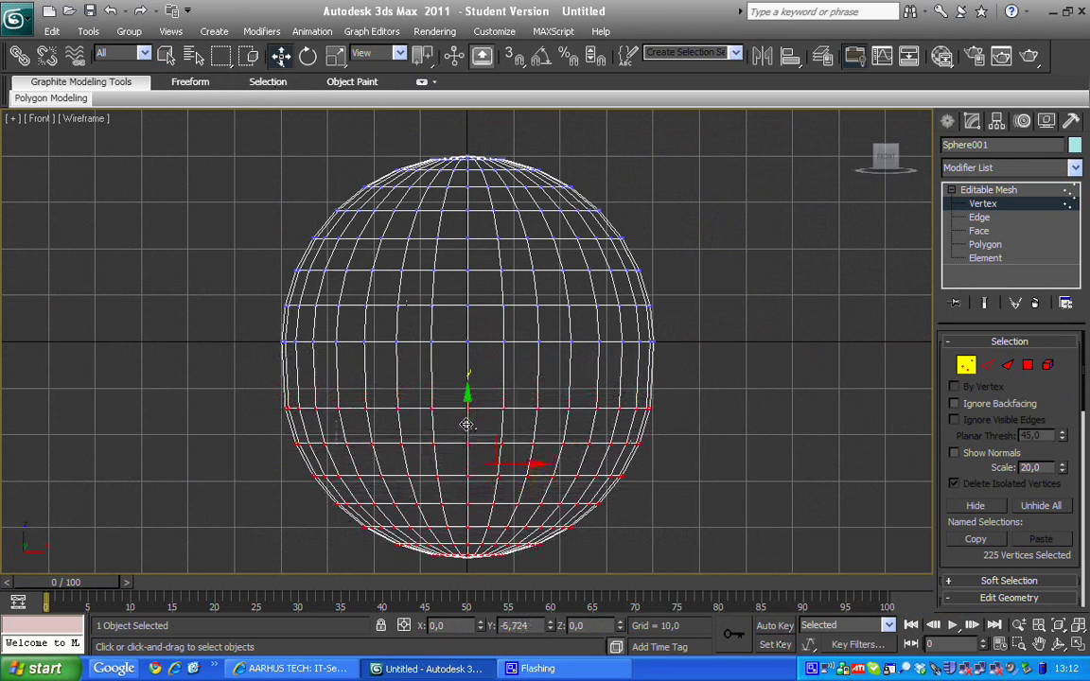
left_click(265, 449)
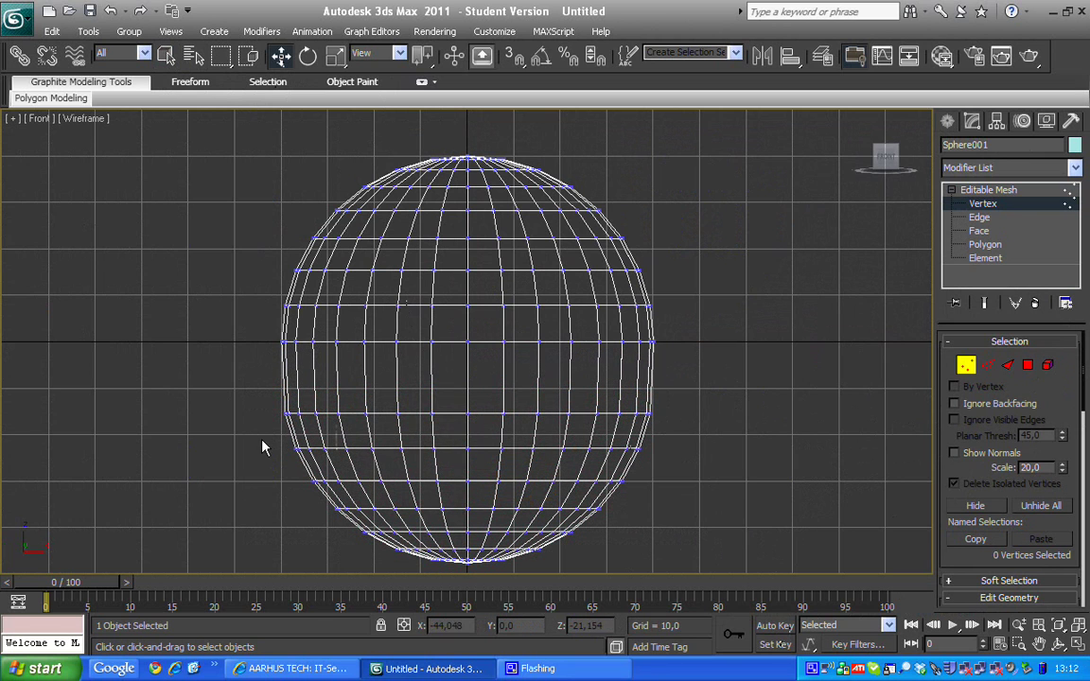
left_click_drag(274, 430, 654, 499)
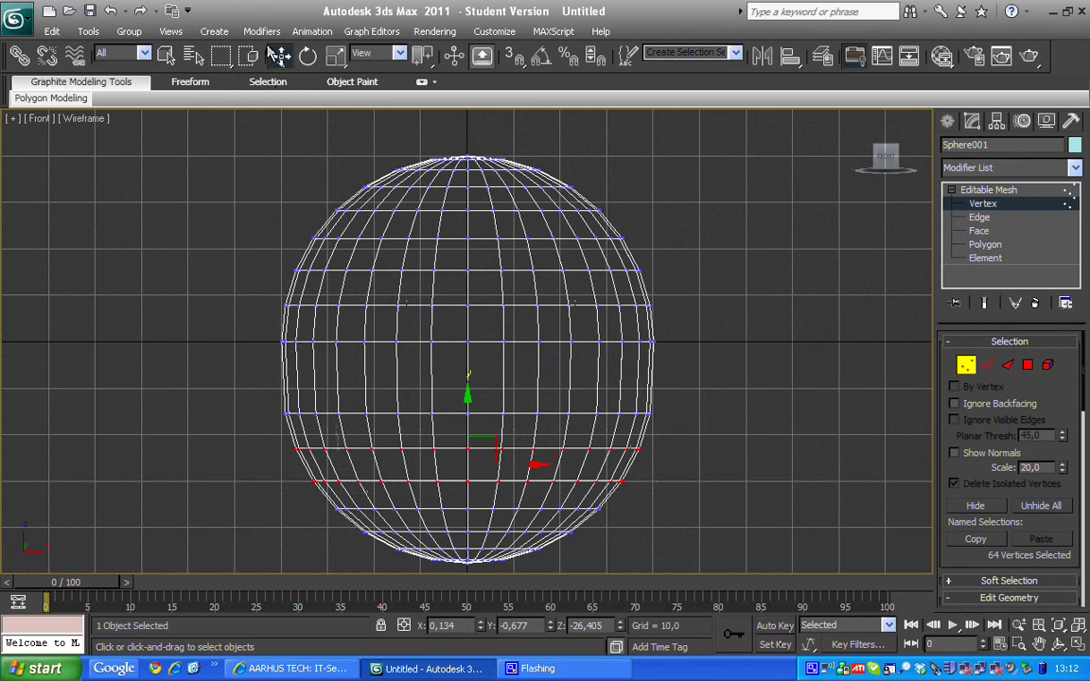
left_click(336, 55)
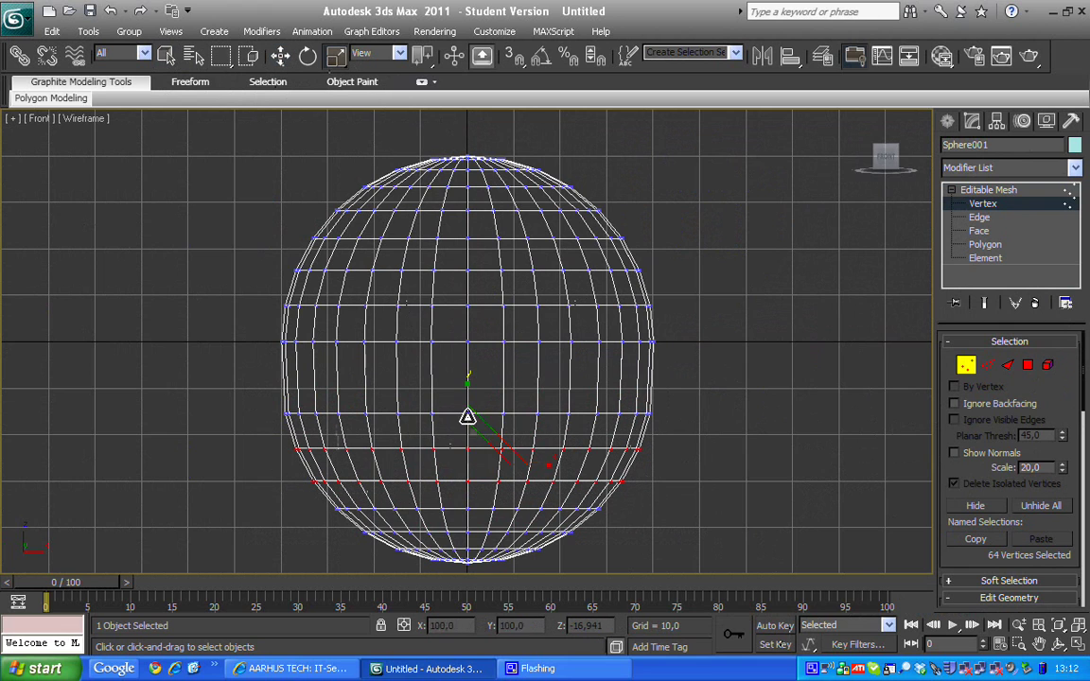
left_click_drag(486, 438, 472, 457)
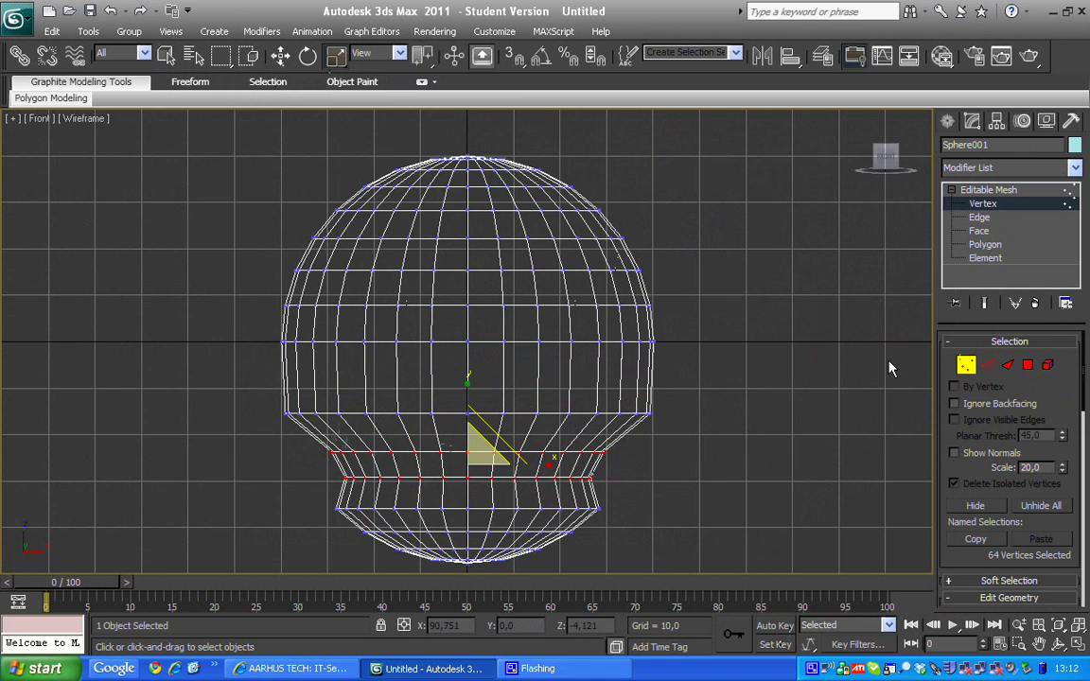
Step: Select the bottom rows of vertices and pull them down to lengthen the base
scroll(841, 393, "down", 2)
scroll(748, 417, "down", 2)
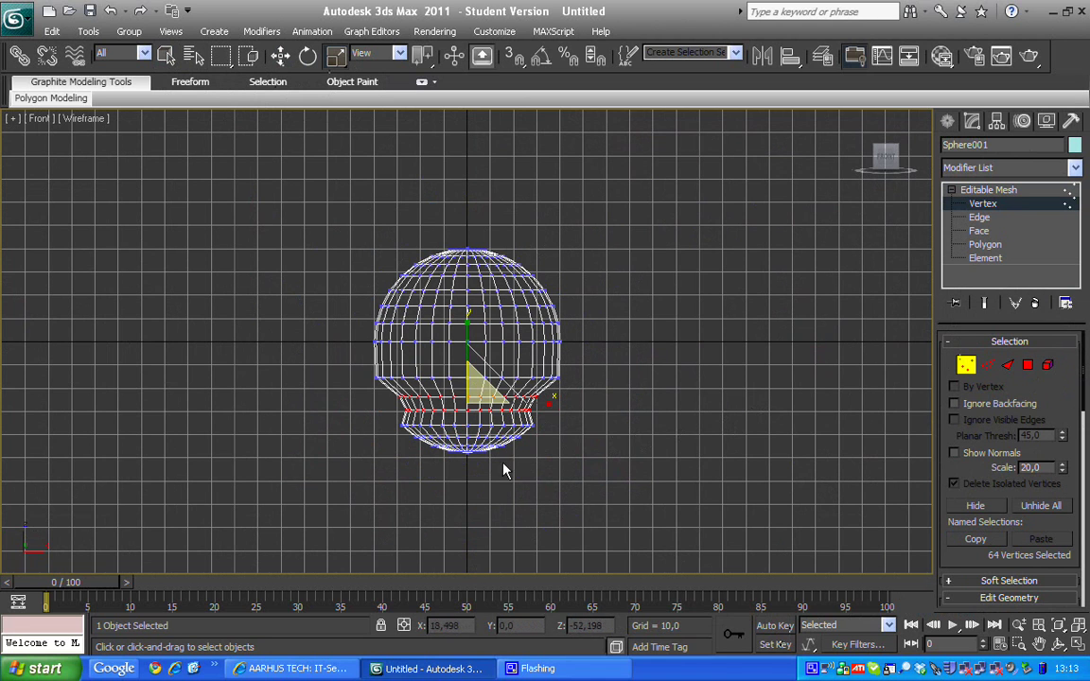
key("q")
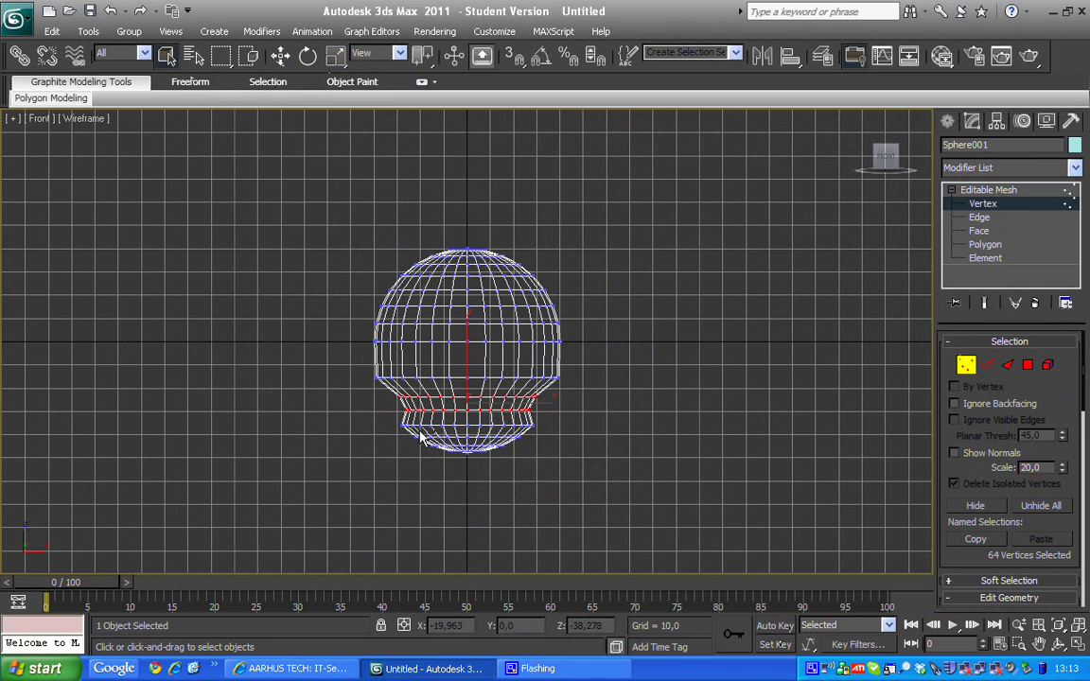
left_click_drag(402, 421, 539, 478)
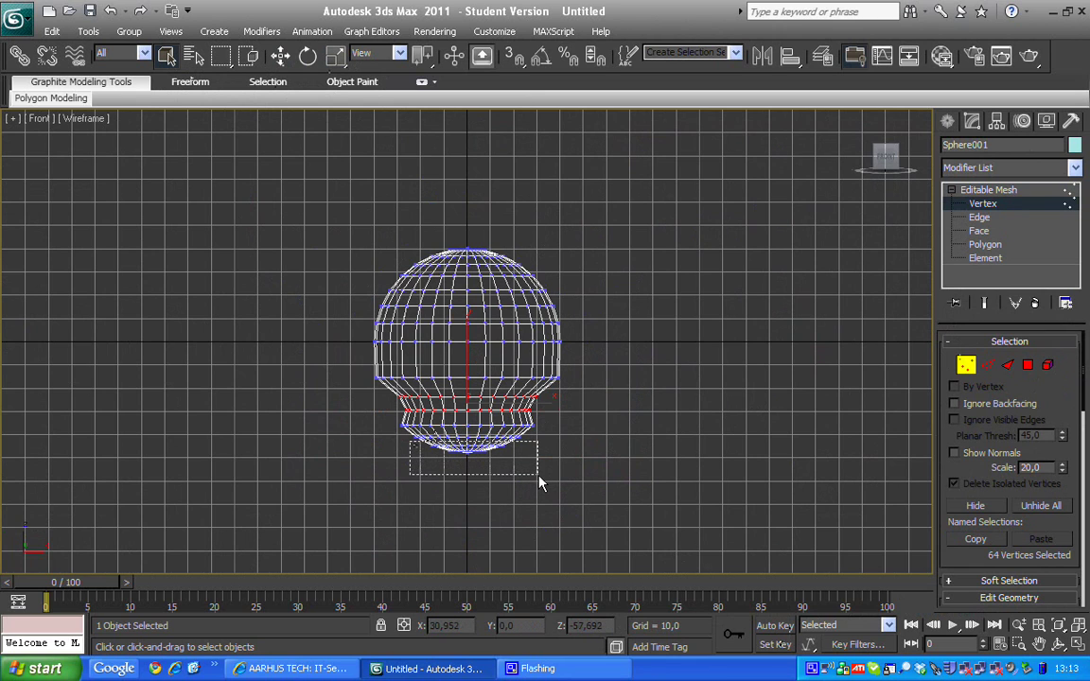
left_click(280, 56)
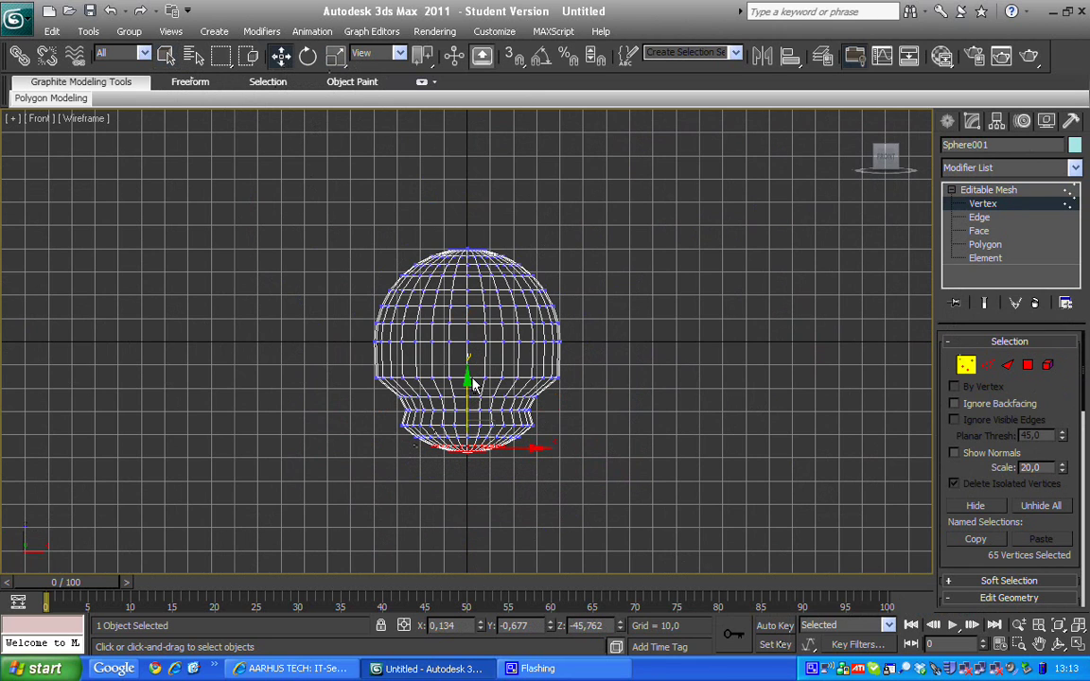
left_click_drag(465, 377, 465, 391)
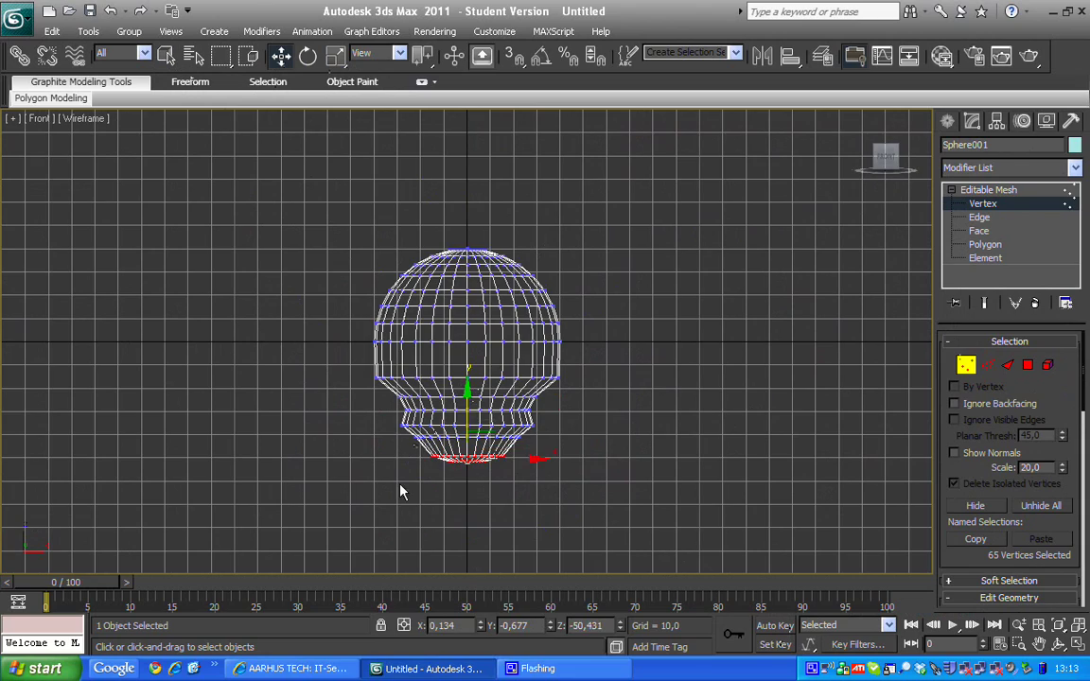
Step: Select the 33 bottom-tip vertices, lower them slightly, then zoom back out
left_click(442, 478)
scroll(442, 478, "up", 5)
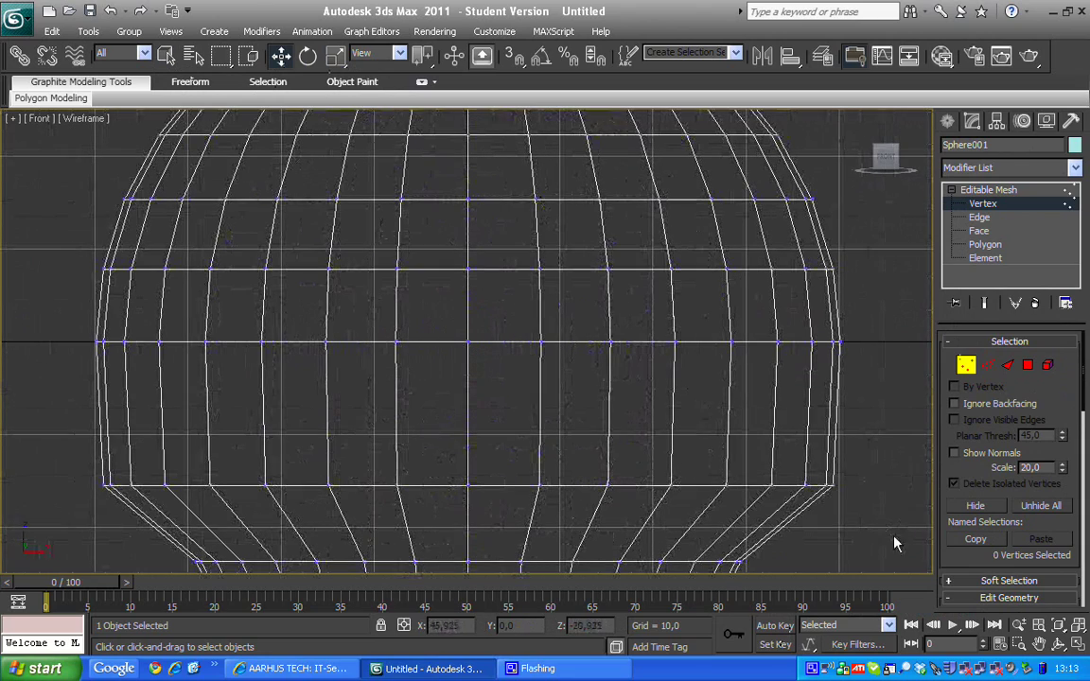
left_click(1039, 644)
left_click_drag(647, 452, 626, 246)
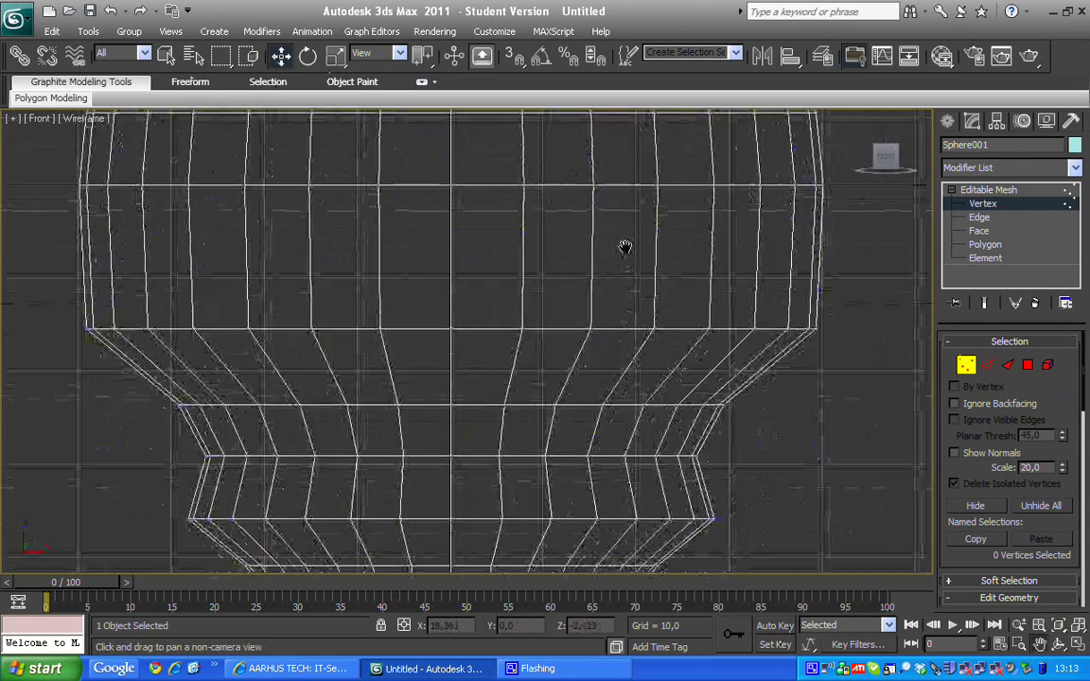
left_click_drag(588, 423, 588, 268)
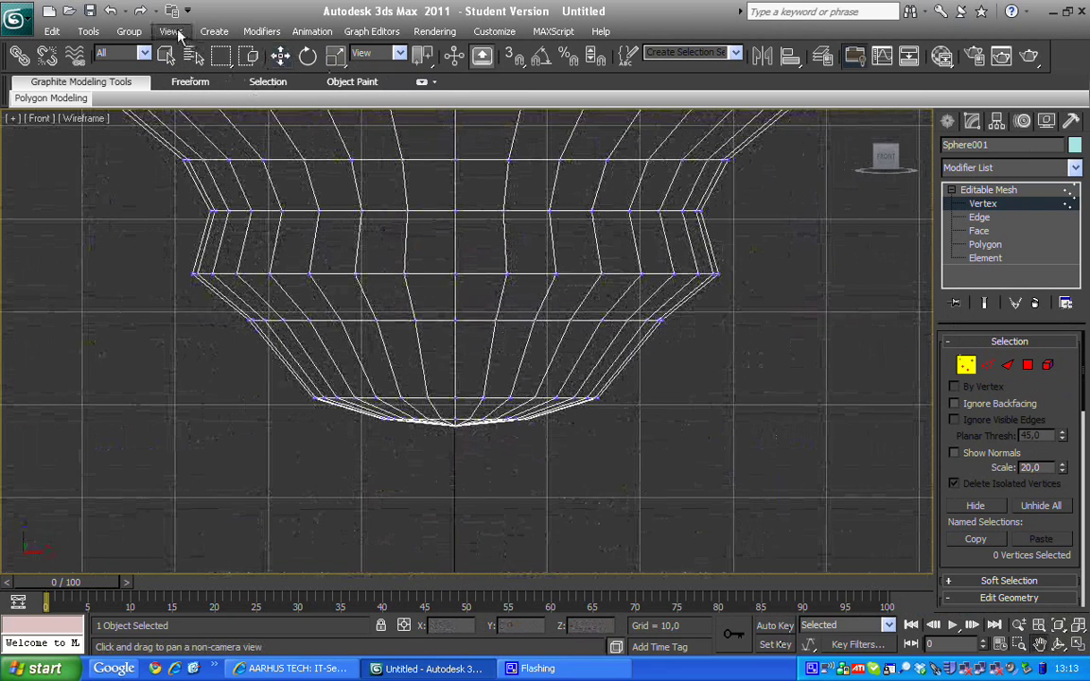
left_click(169, 57)
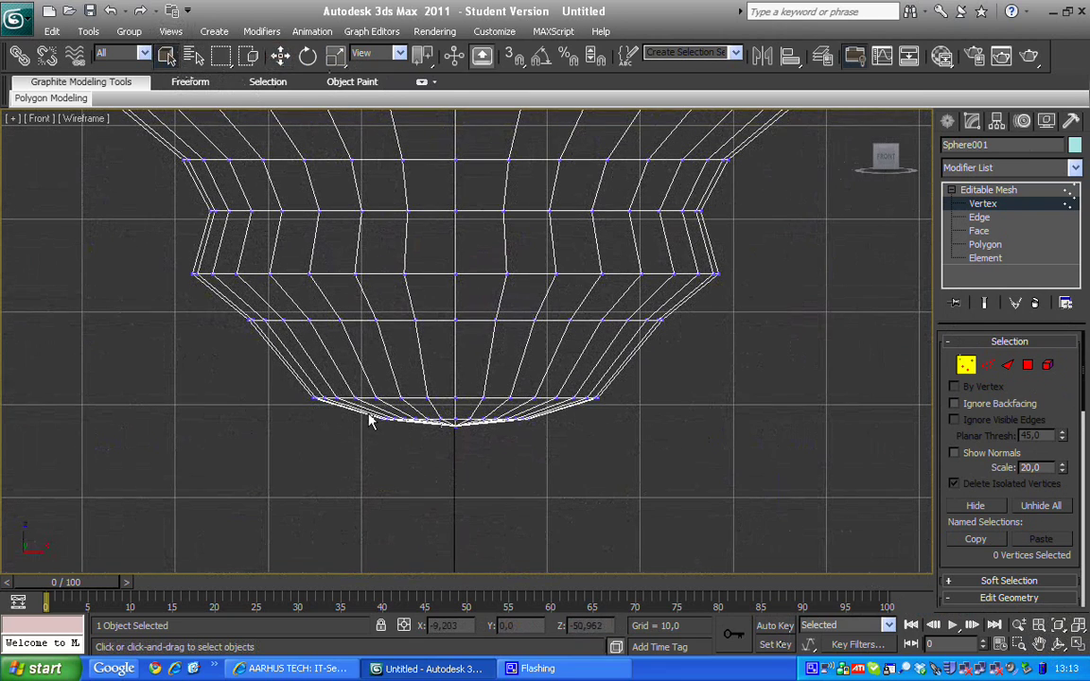
left_click_drag(383, 427, 574, 456)
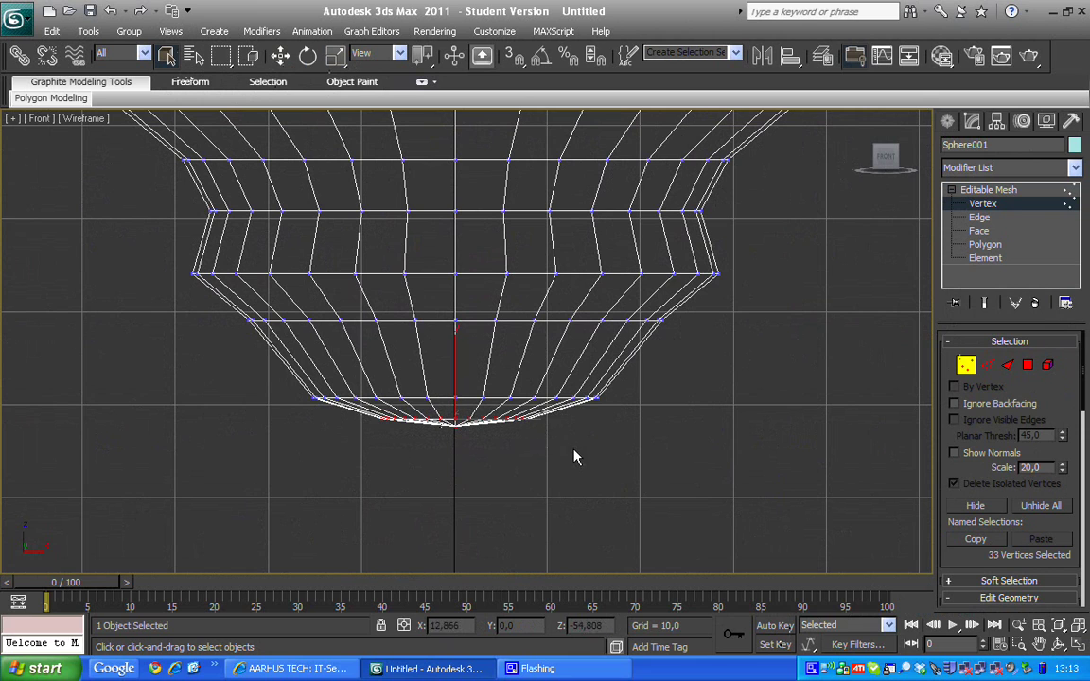
key("w")
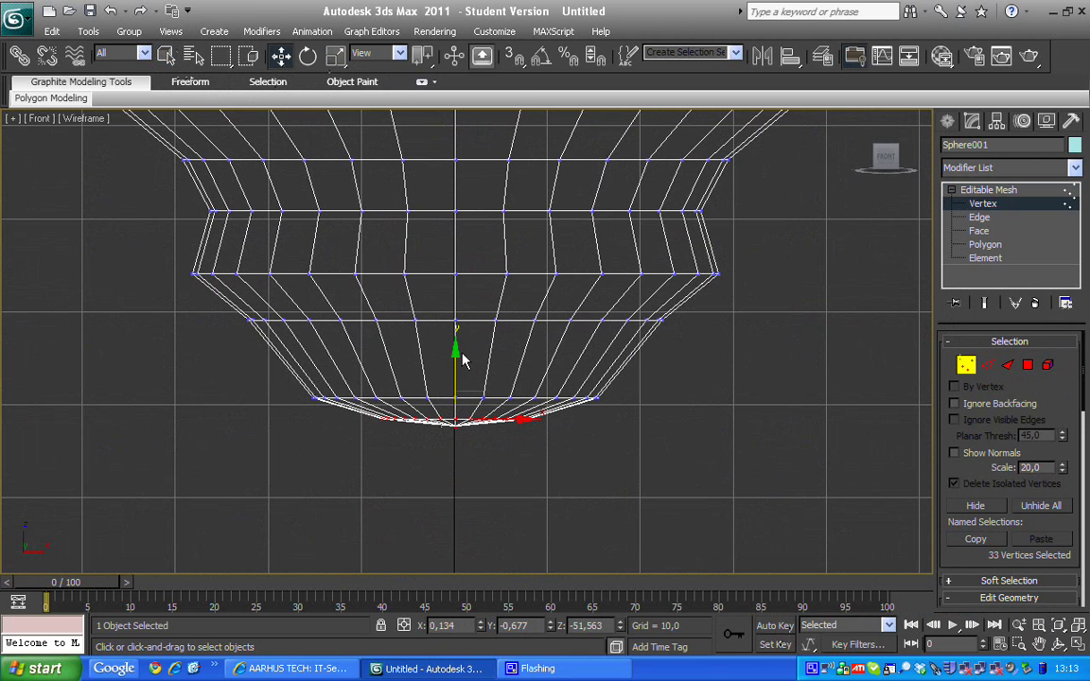
left_click_drag(454, 351, 455, 365)
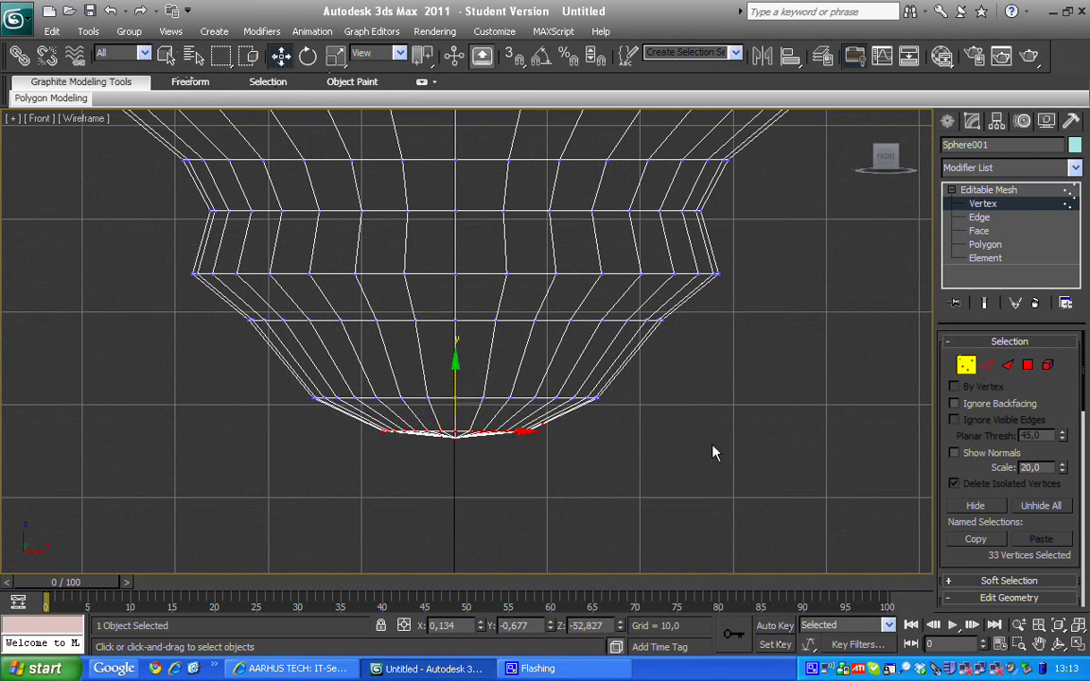
left_click(724, 414)
scroll(726, 413, "down", 2)
scroll(726, 412, "down", 2)
scroll(726, 412, "down", 2)
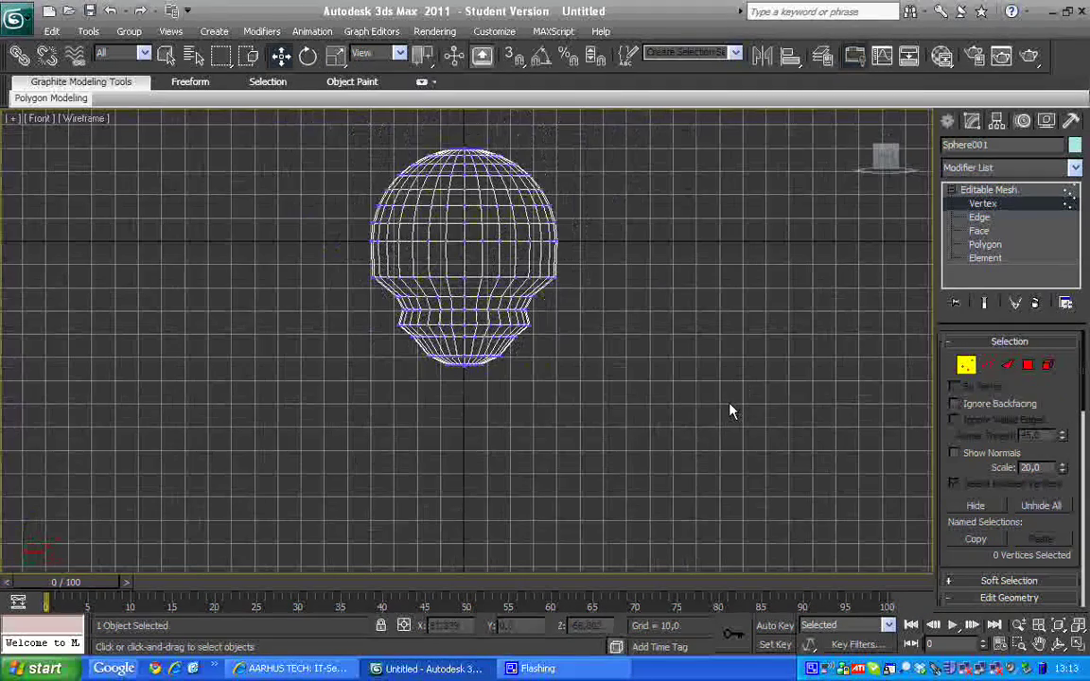
key("alt+w")
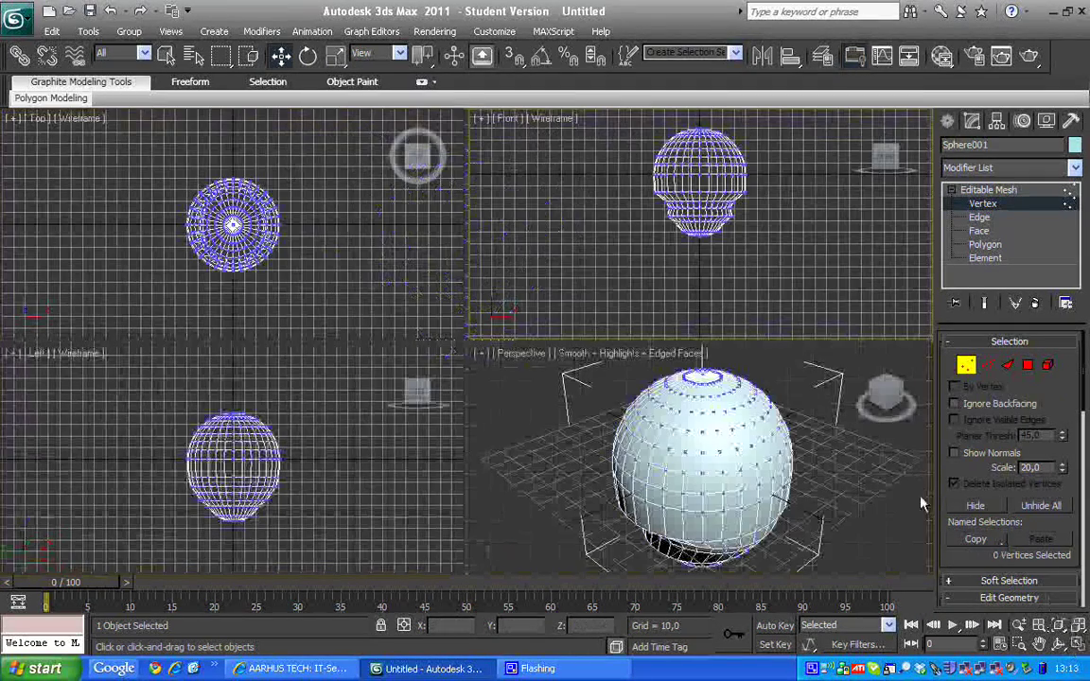
left_click(848, 473)
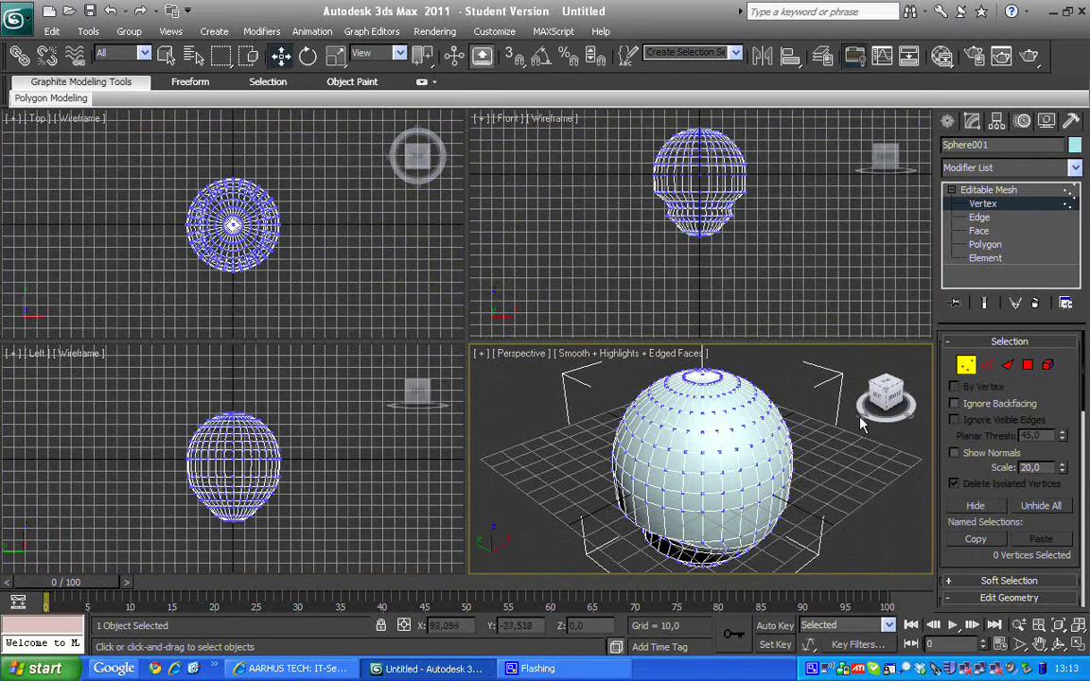
mouse_move(799, 364)
middle_mouse_down("alt")
mouse_move(848, 423)
mouse_move(899, 437)
mouse_move(889, 381)
mouse_move(838, 448)
middle_mouse_up("alt")
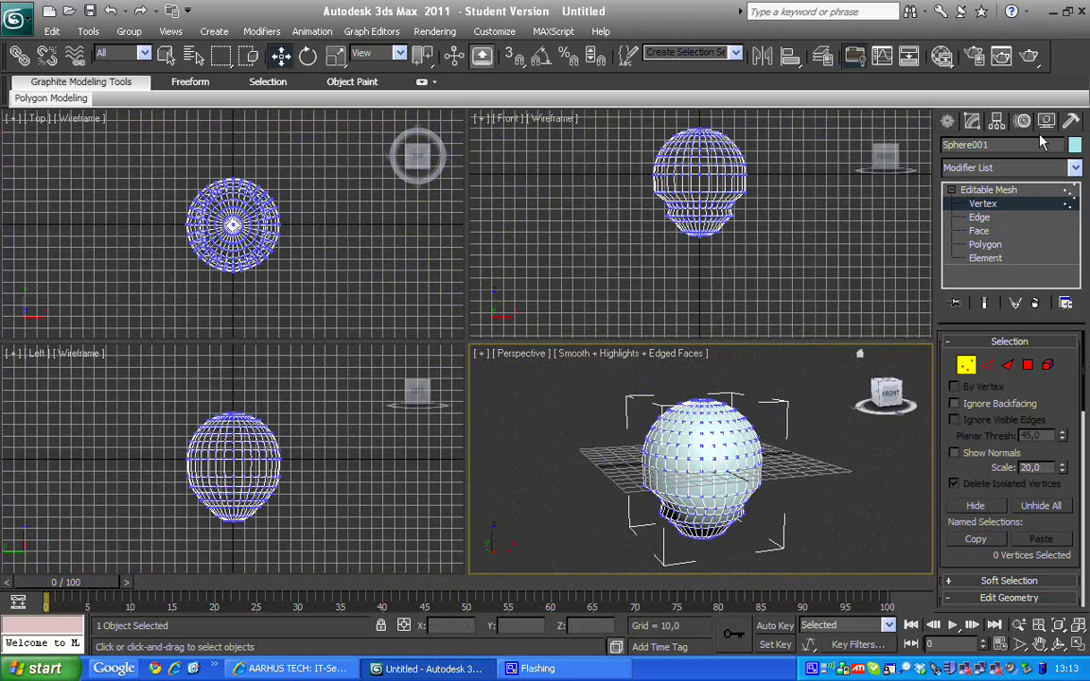
Step: Apply a MeshSmooth modifier (NURMS, 2 iterations) to the sphere and deselect it
left_click(1075, 167)
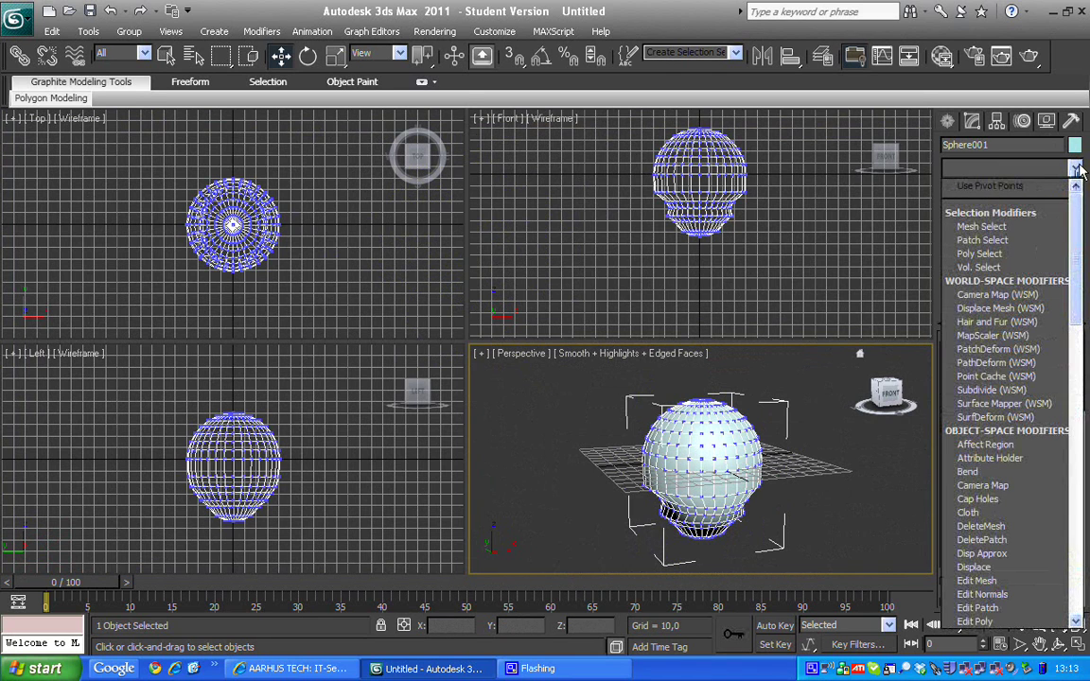
type("mam")
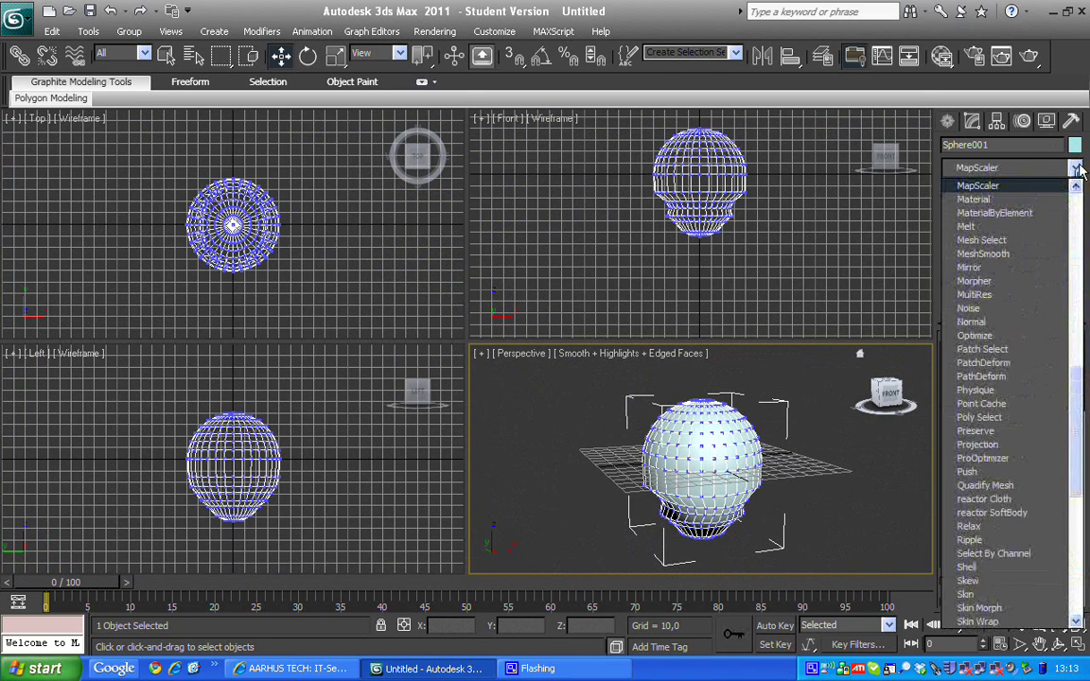
scroll(1078, 168, "down", 1)
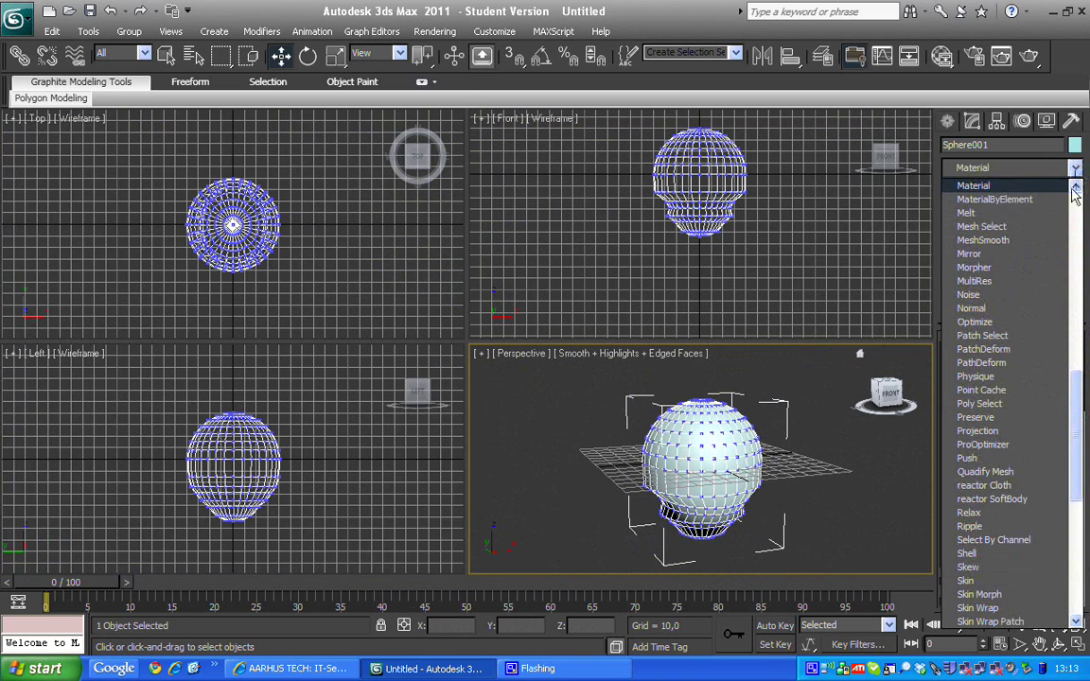
left_click(1013, 241)
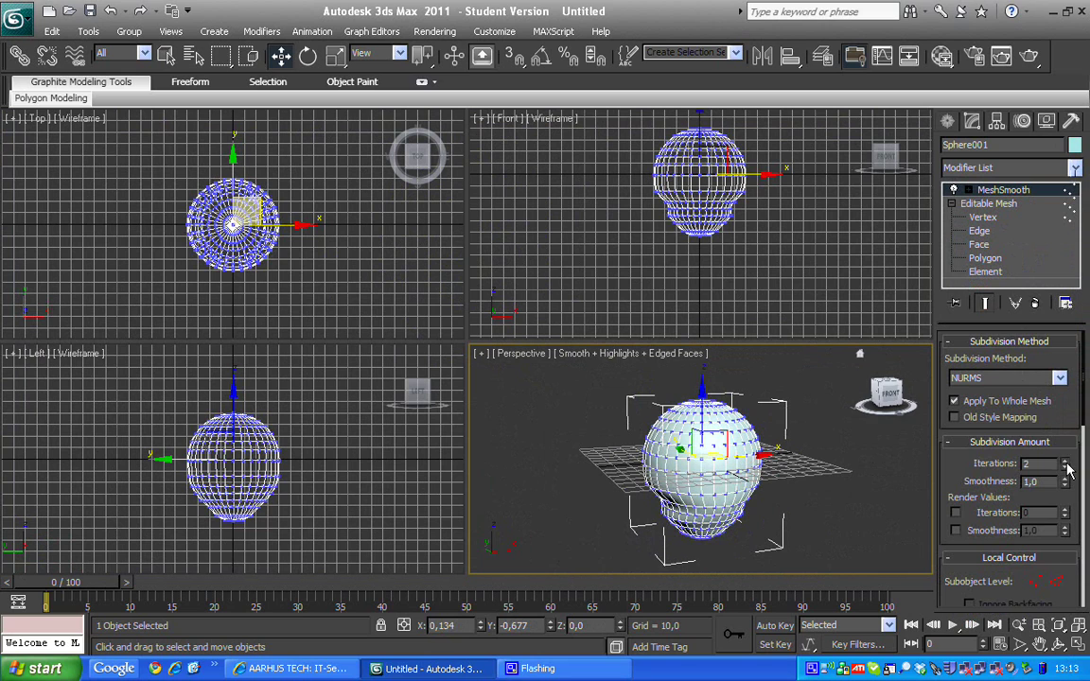
left_click(166, 55)
left_click(643, 137)
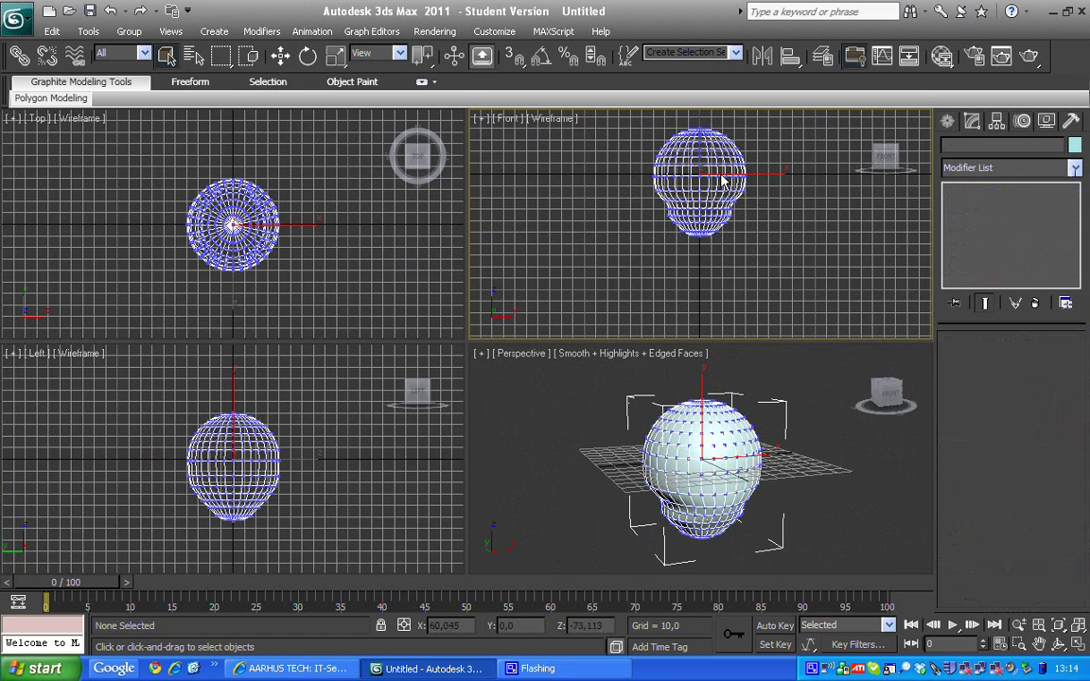
Step: Delete the sphere and draw a new box about 65.7 × 49.2 × 29.6 units
key("Delete")
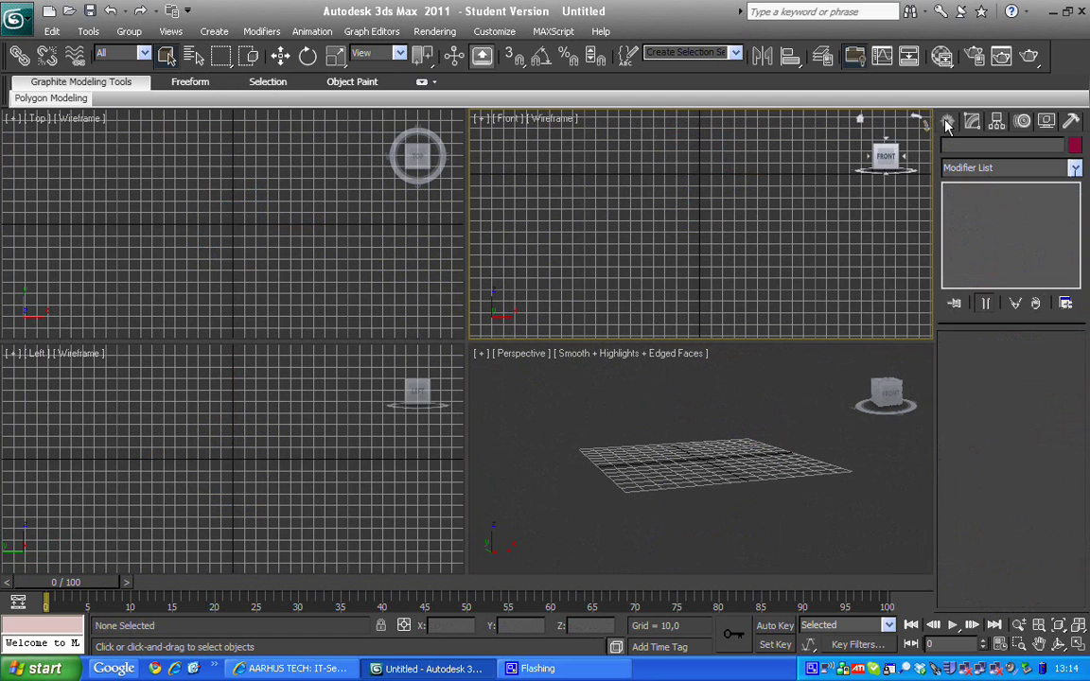
left_click(947, 121)
left_click(980, 231)
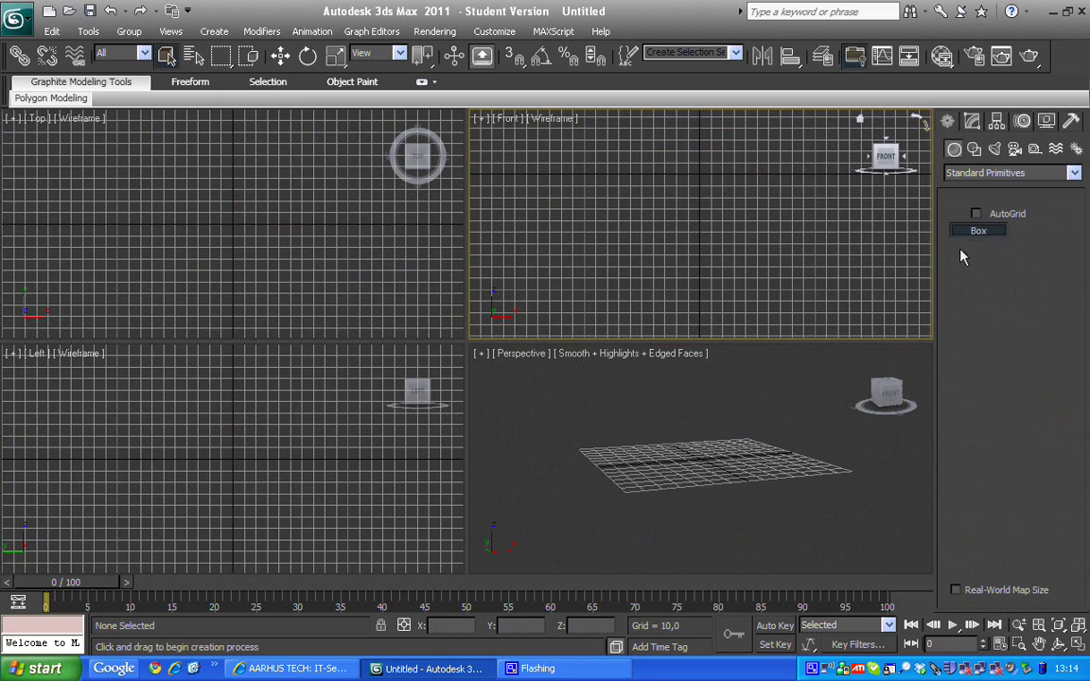
left_click(1078, 626)
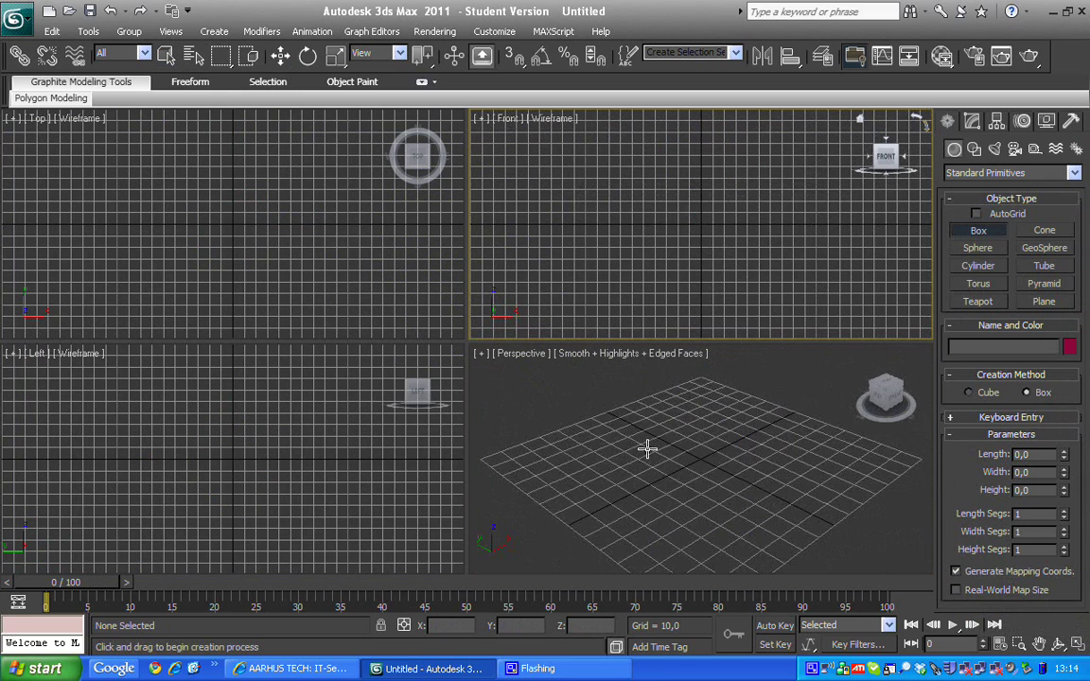
mouse_move(647, 447)
left_mouse_down()
mouse_move(771, 501)
mouse_move(834, 462)
mouse_move(827, 455)
left_mouse_up()
left_click(833, 462)
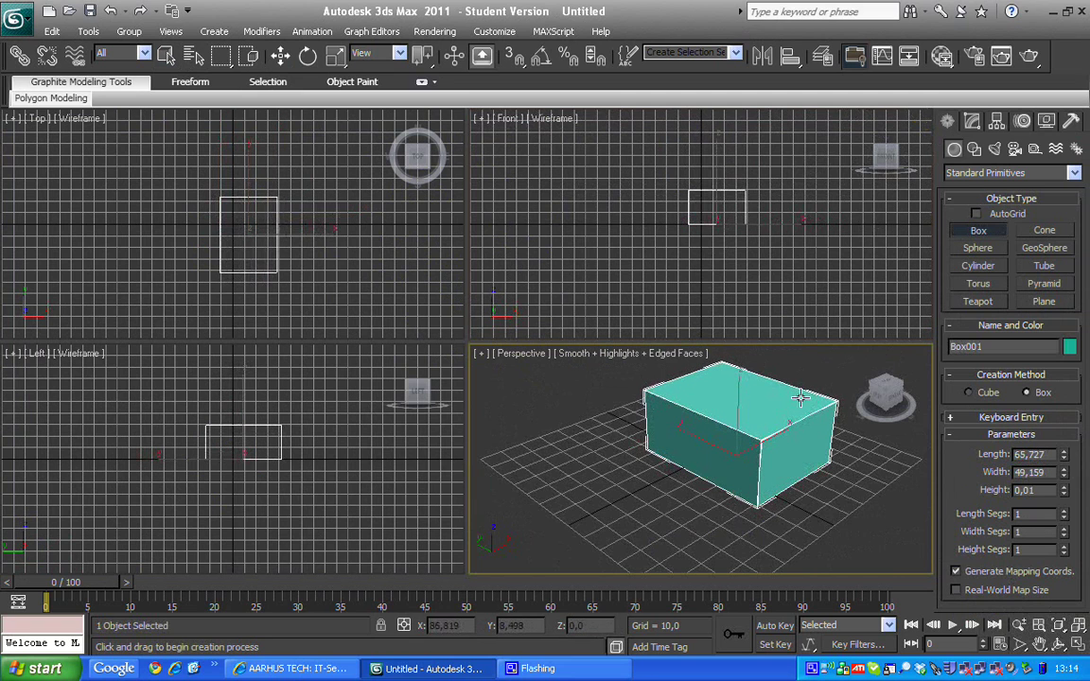
left_click(799, 395)
Step: Set the box to length 200, width 100 and height 120
double_click(1044, 454)
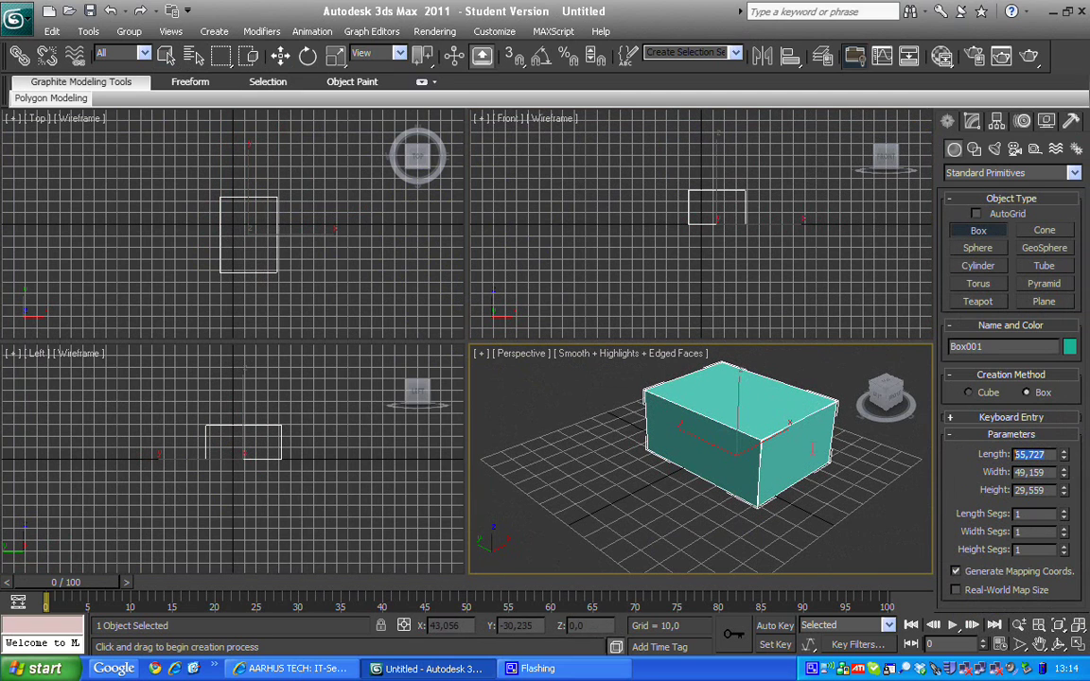
type("200")
key("Tab")
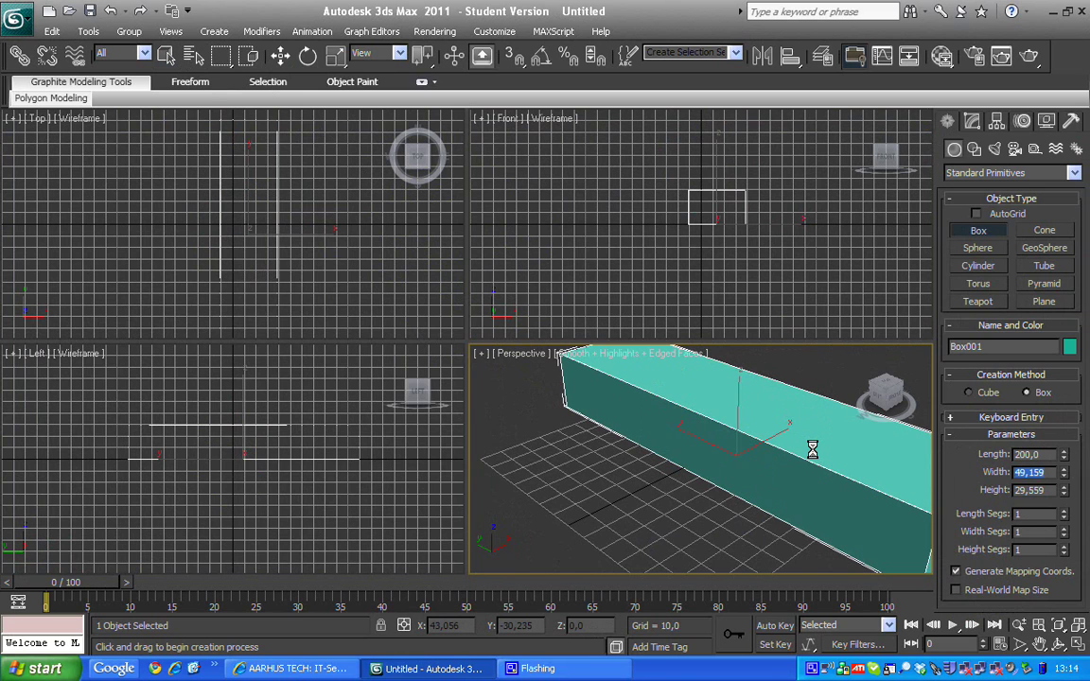
type("100")
key("Tab")
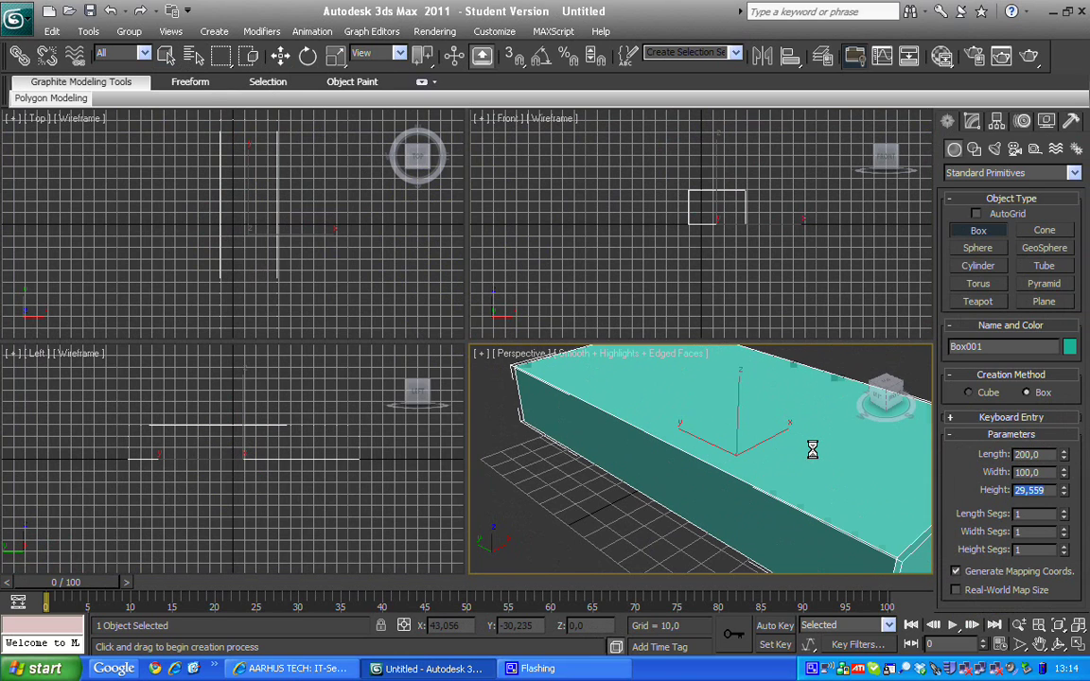
type("150")
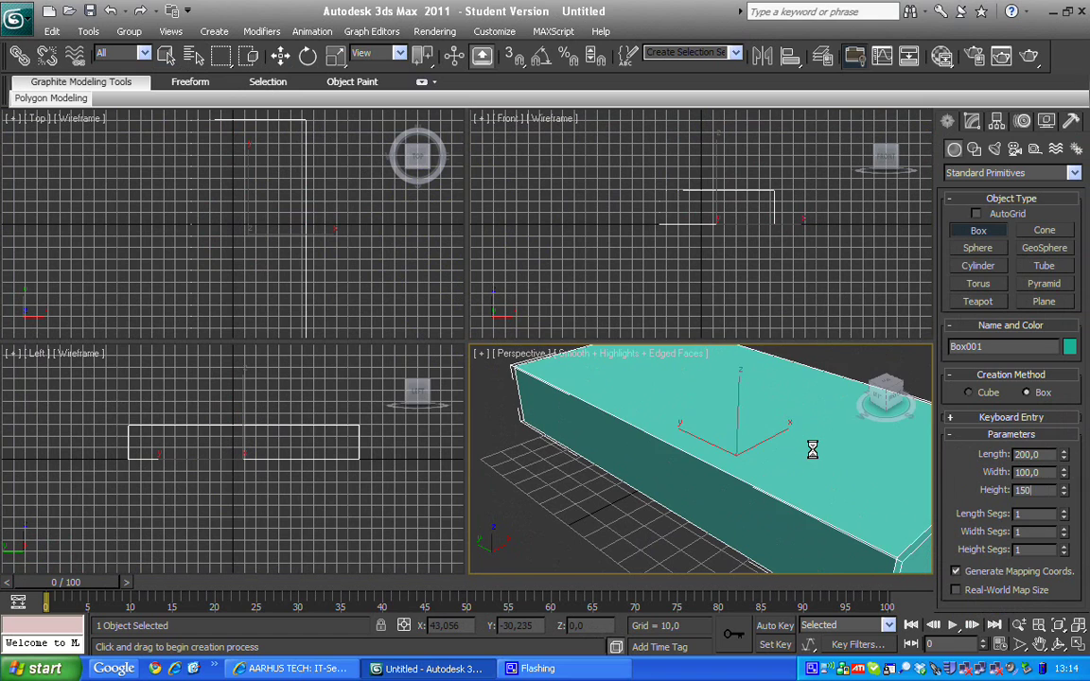
key("Return")
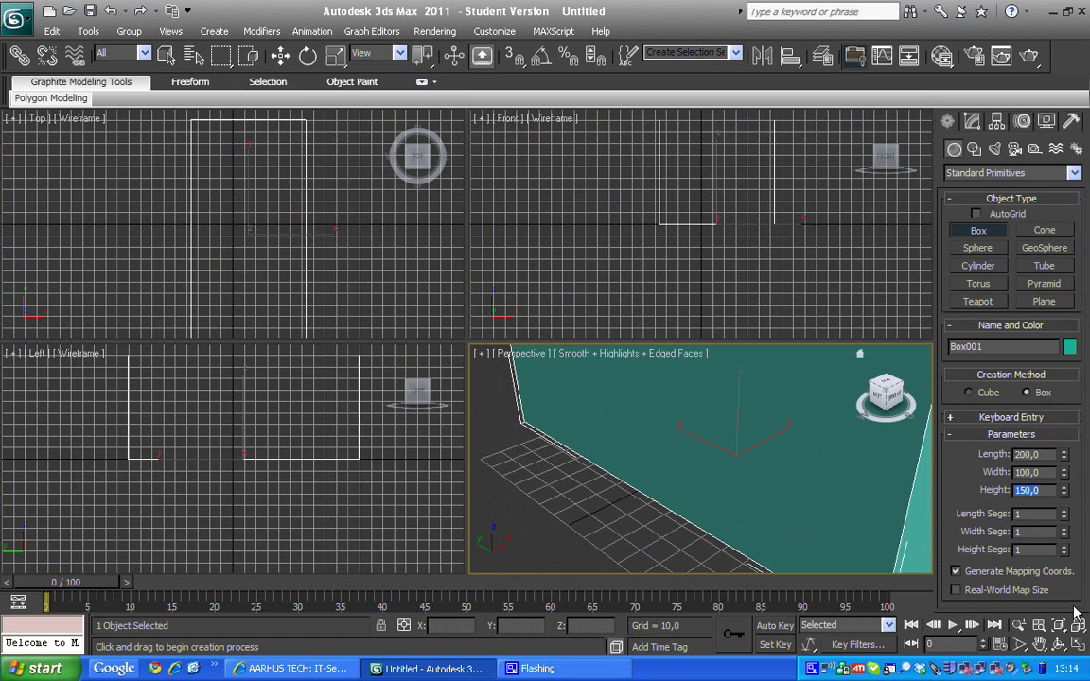
left_click(1057, 628)
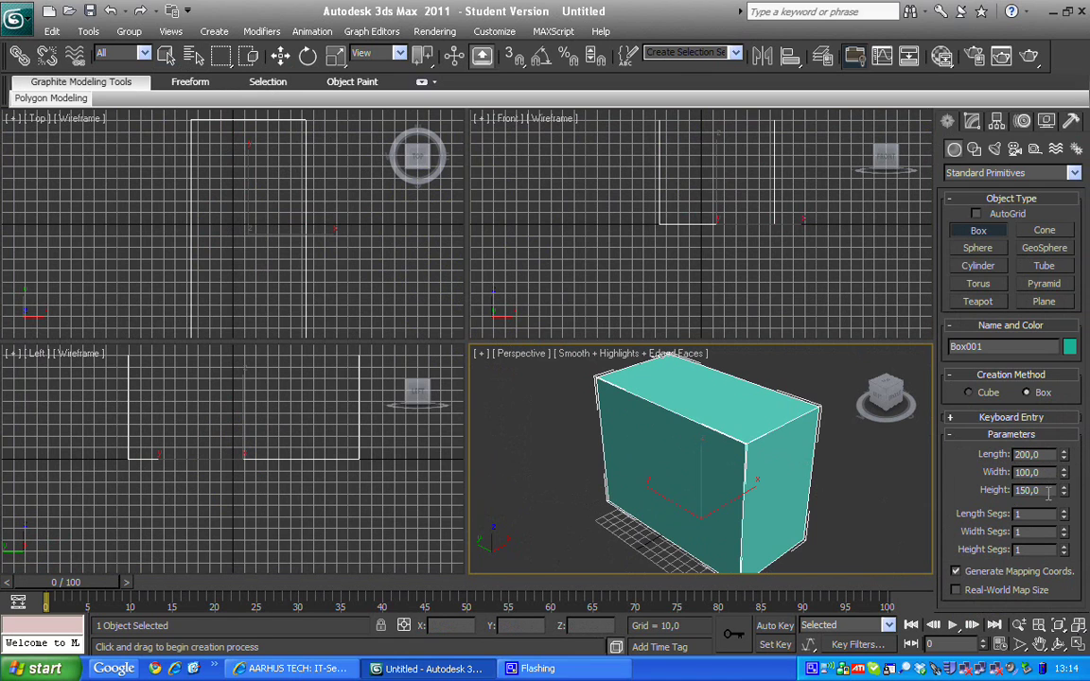
left_click_drag(1063, 492, 1060, 495)
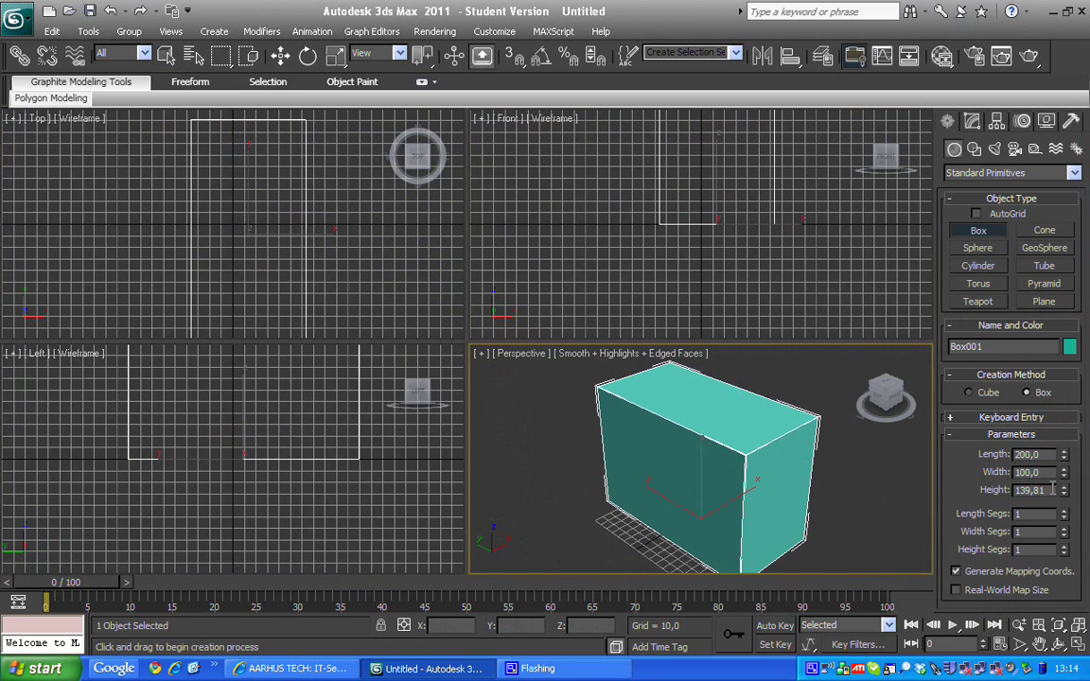
double_click(1051, 489)
type("120")
key("Return")
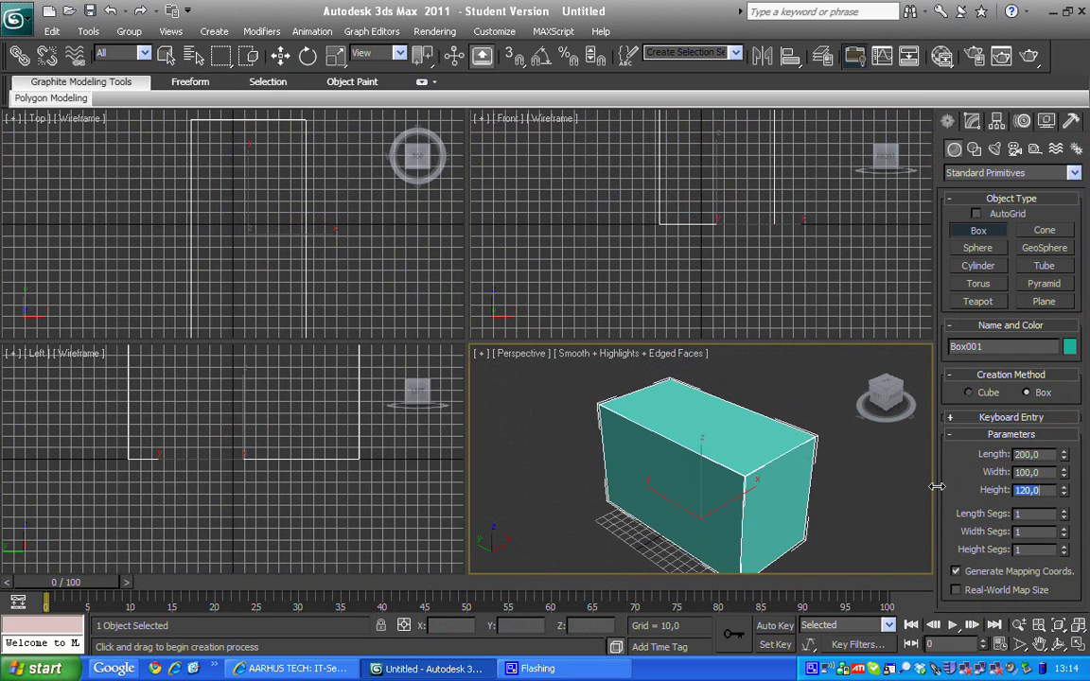
Step: Give the box 3 length, 3 width and 2 height segments
left_click(1063, 511)
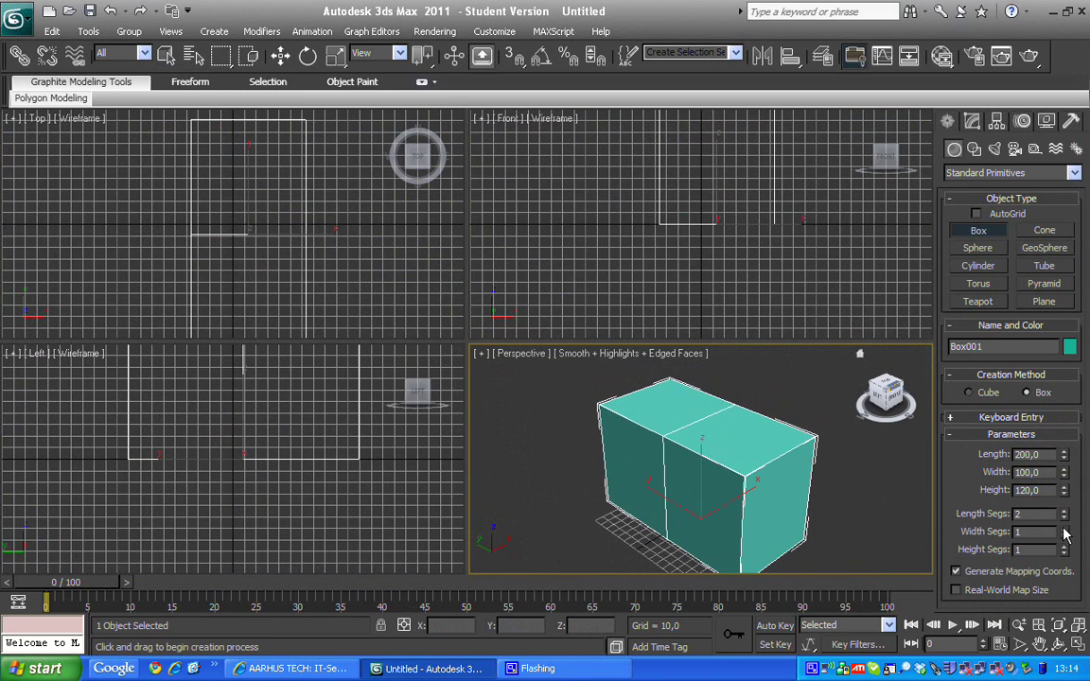
left_click(1063, 529)
left_click(1063, 547)
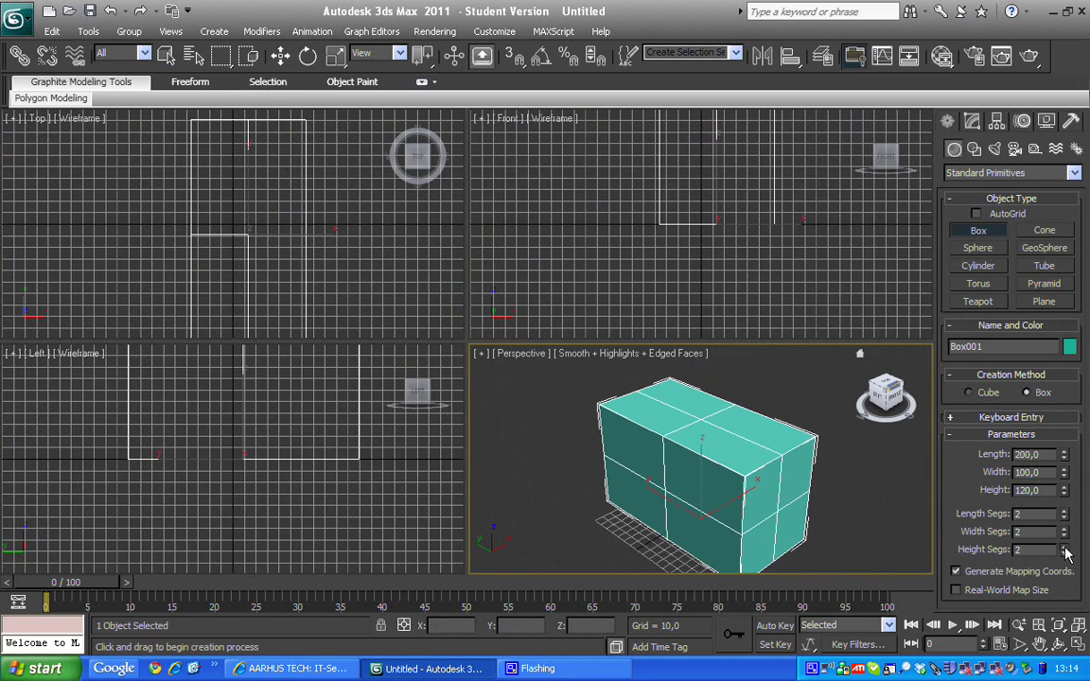
left_click(1064, 510)
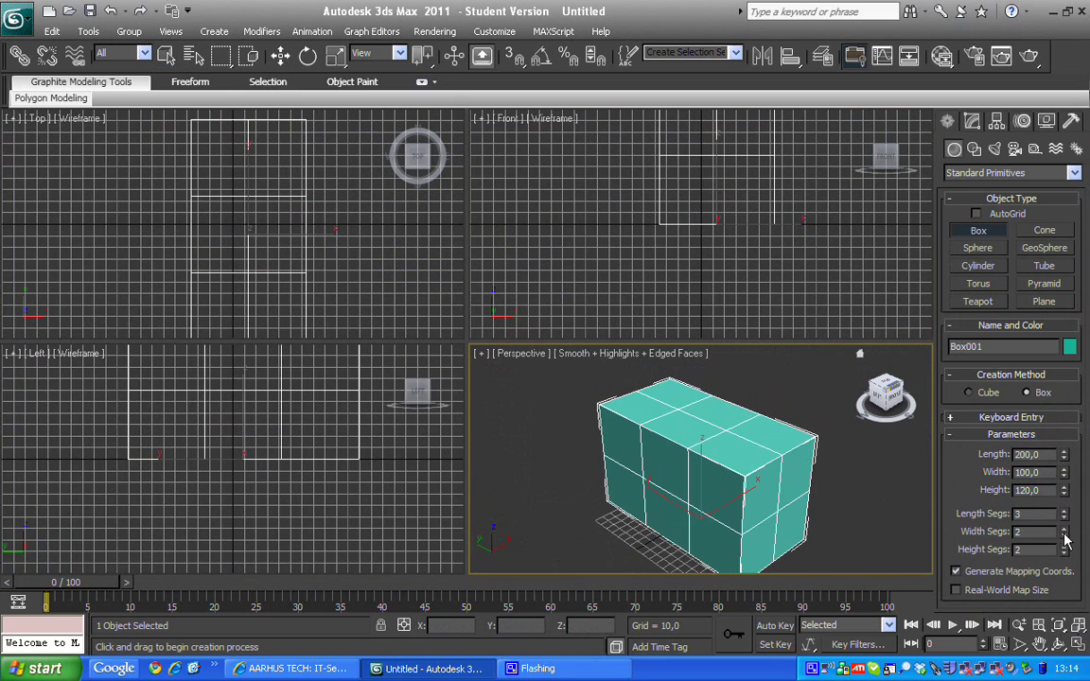
left_click(1063, 536)
left_click(1064, 529)
left_click(1064, 529)
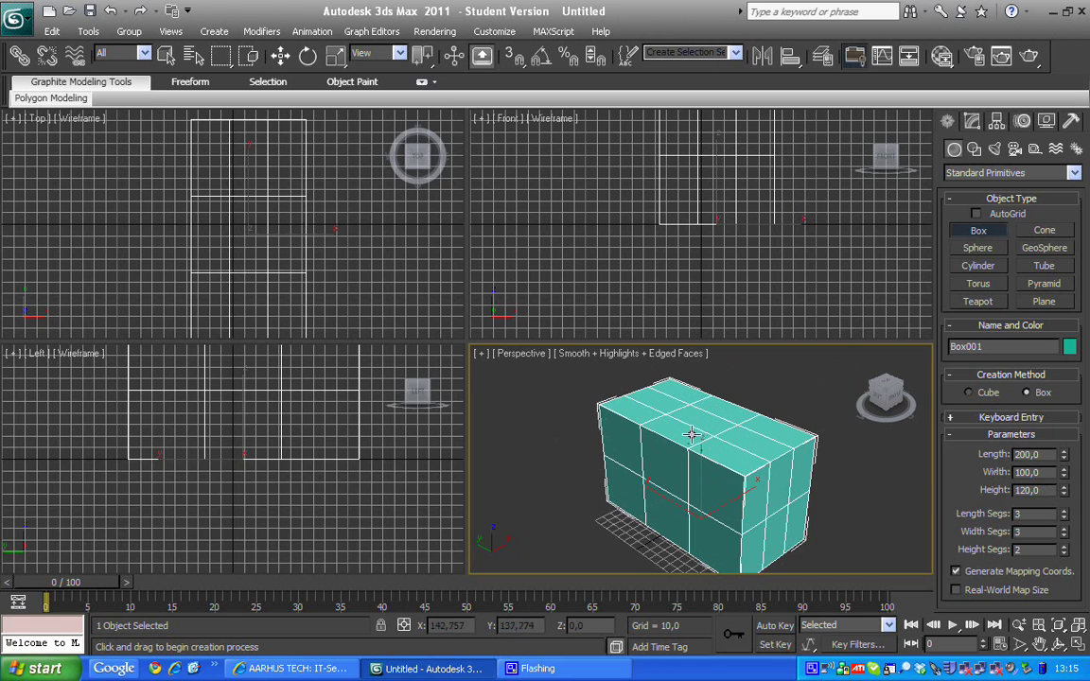
Step: Convert the box to an Editable Mesh
right_click(691, 434)
right_click(691, 434)
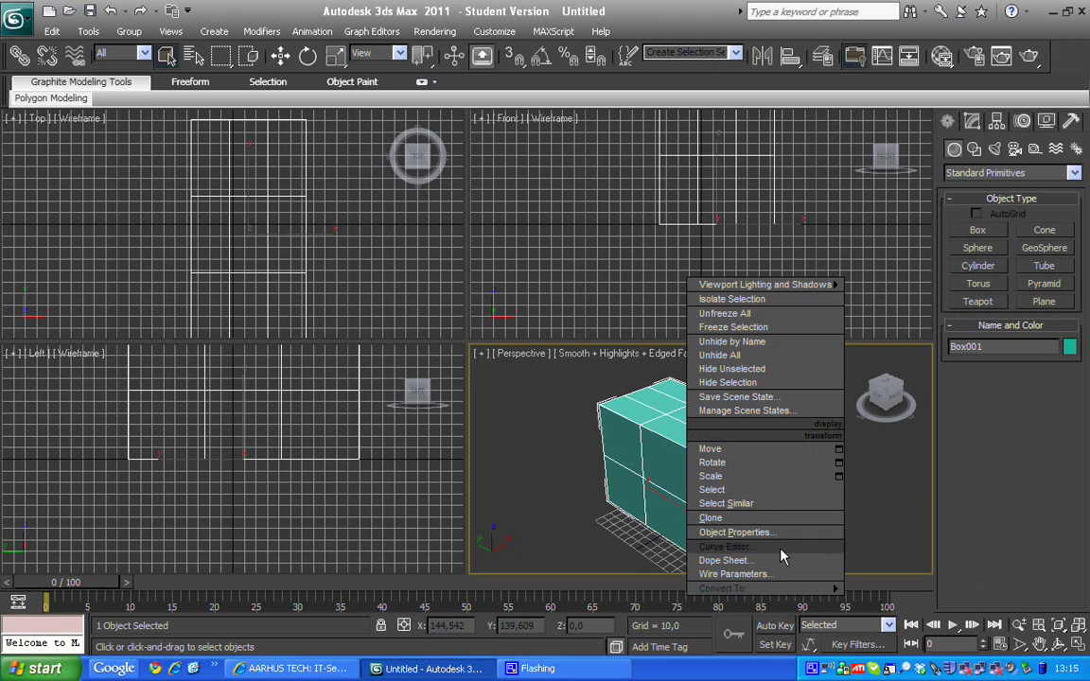
left_click(894, 596)
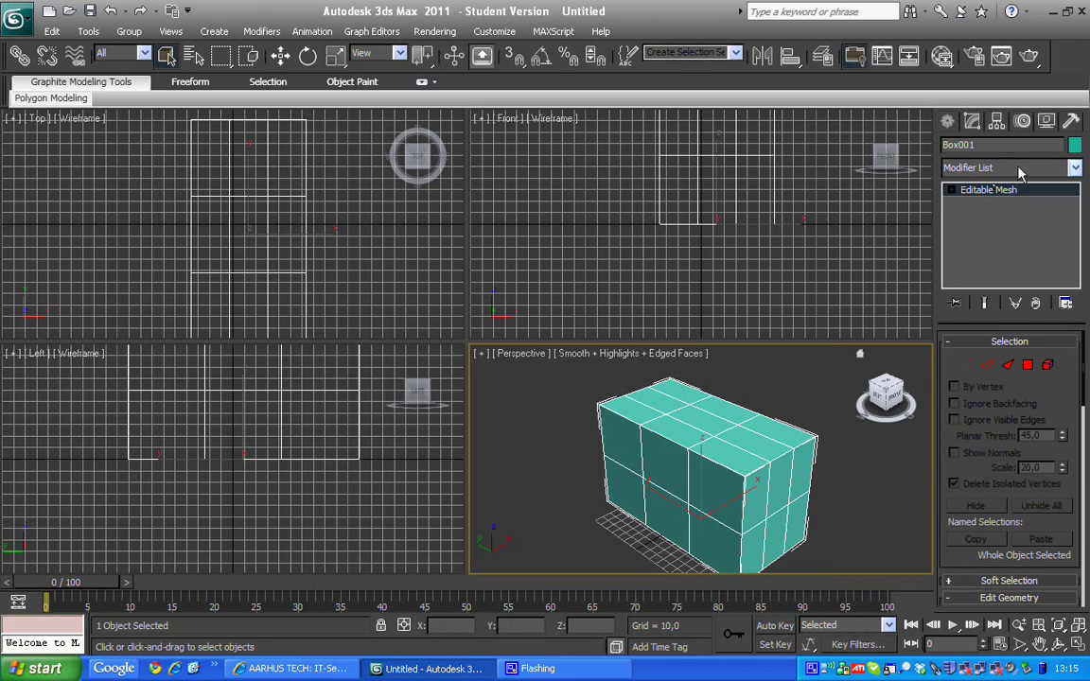
Step: Add a MeshSmooth modifier with iterations set to 0
left_click(1075, 168)
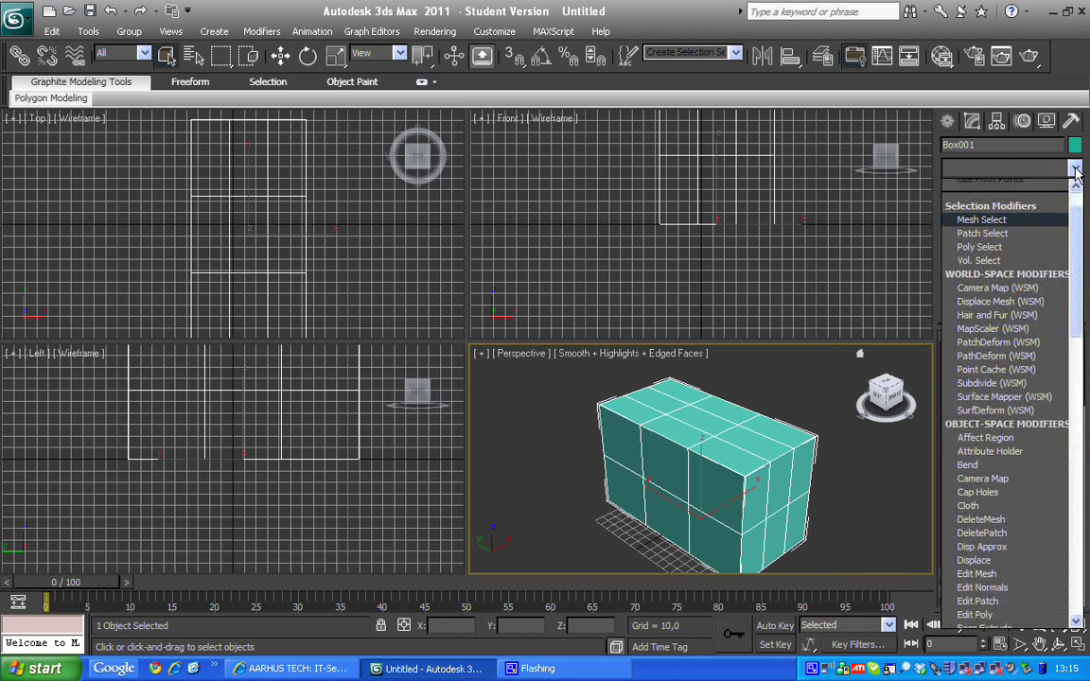
scroll(1075, 172, "down", 3)
scroll(1041, 208, "down", 10)
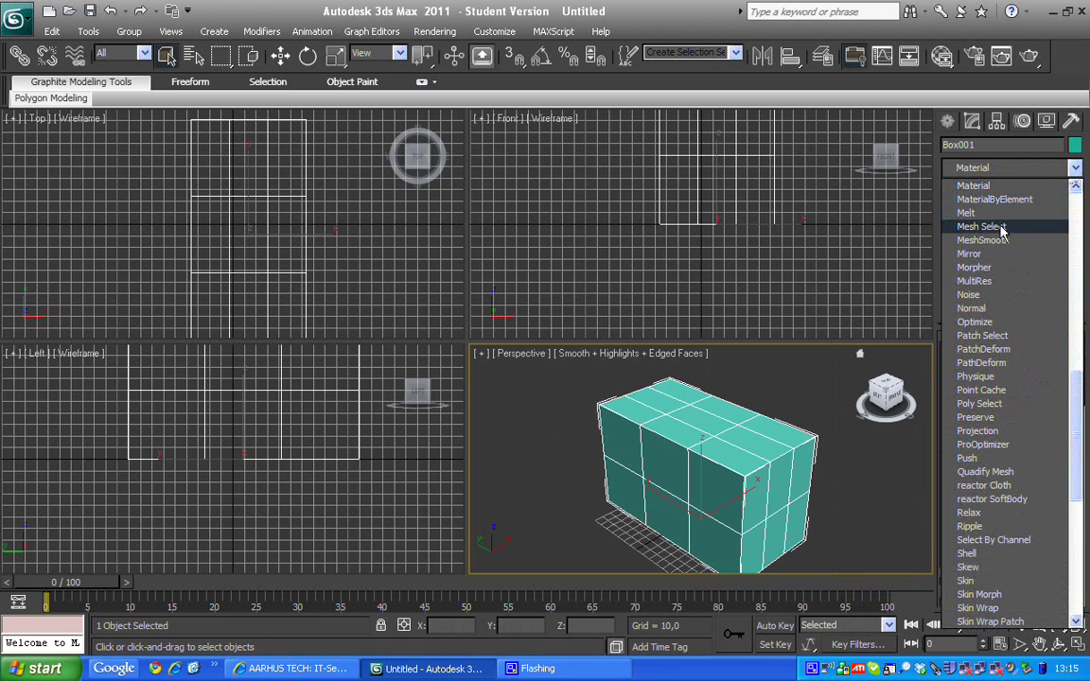
left_click(984, 241)
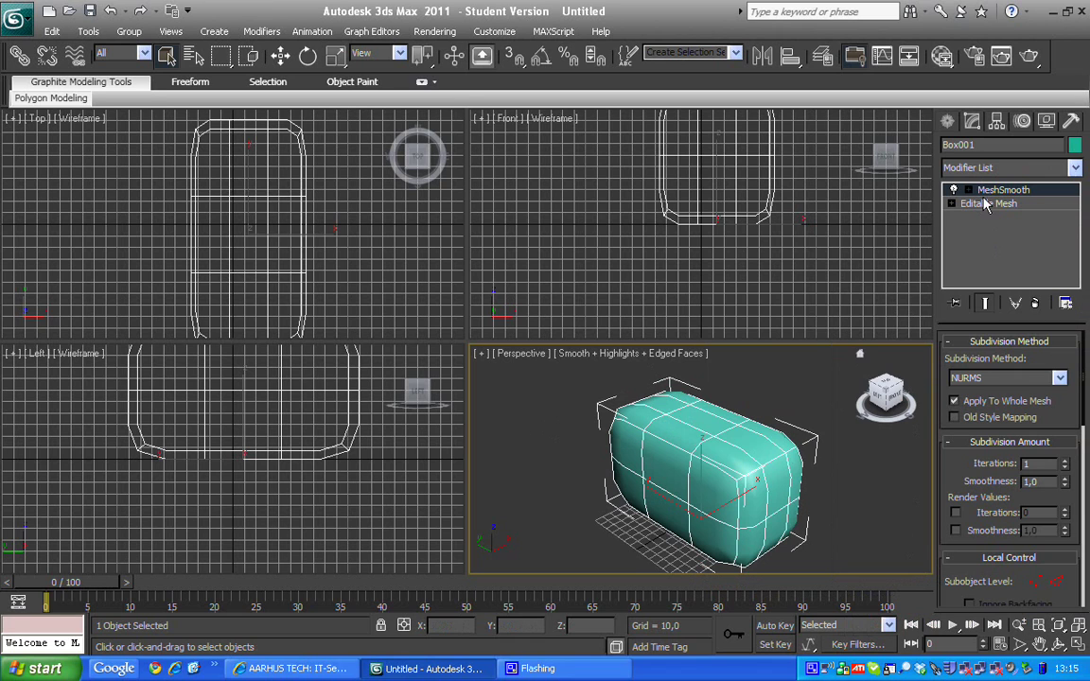
left_click(1064, 459)
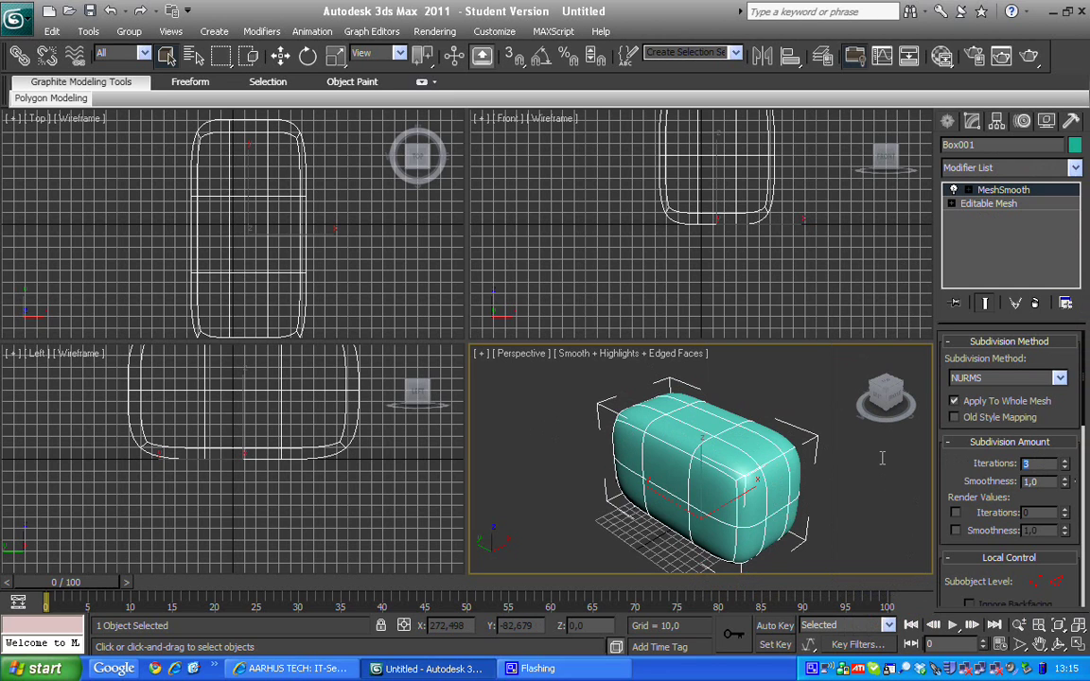
type("0")
key("Return")
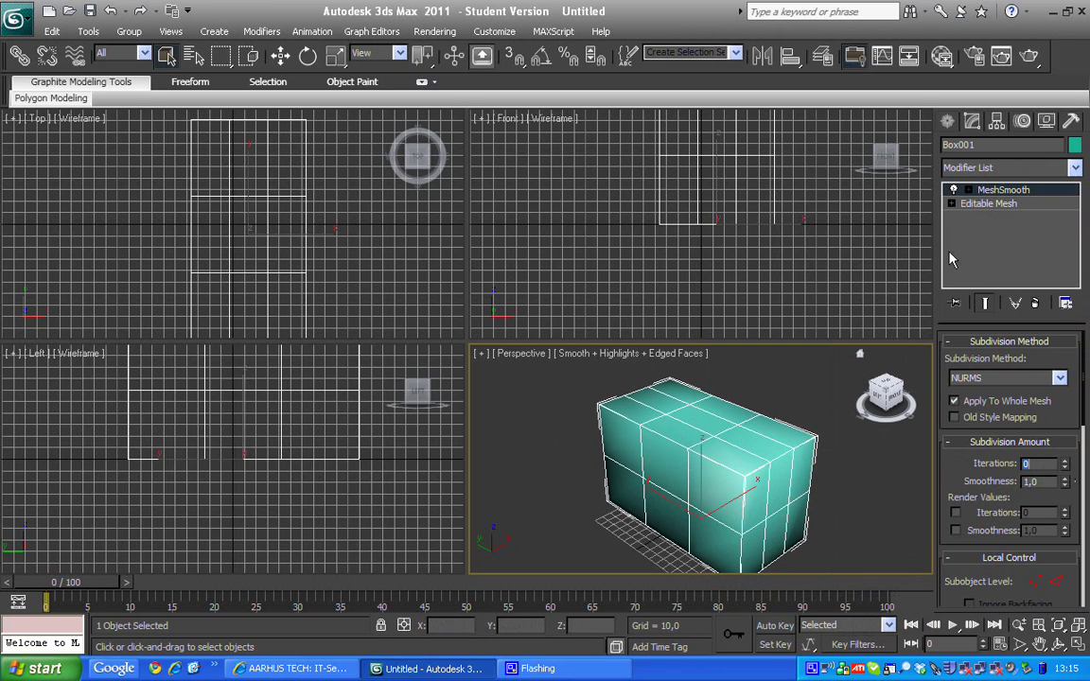
Step: Enter the Editable Mesh Vertex level and zoom every viewport to fit the box
left_click(952, 204)
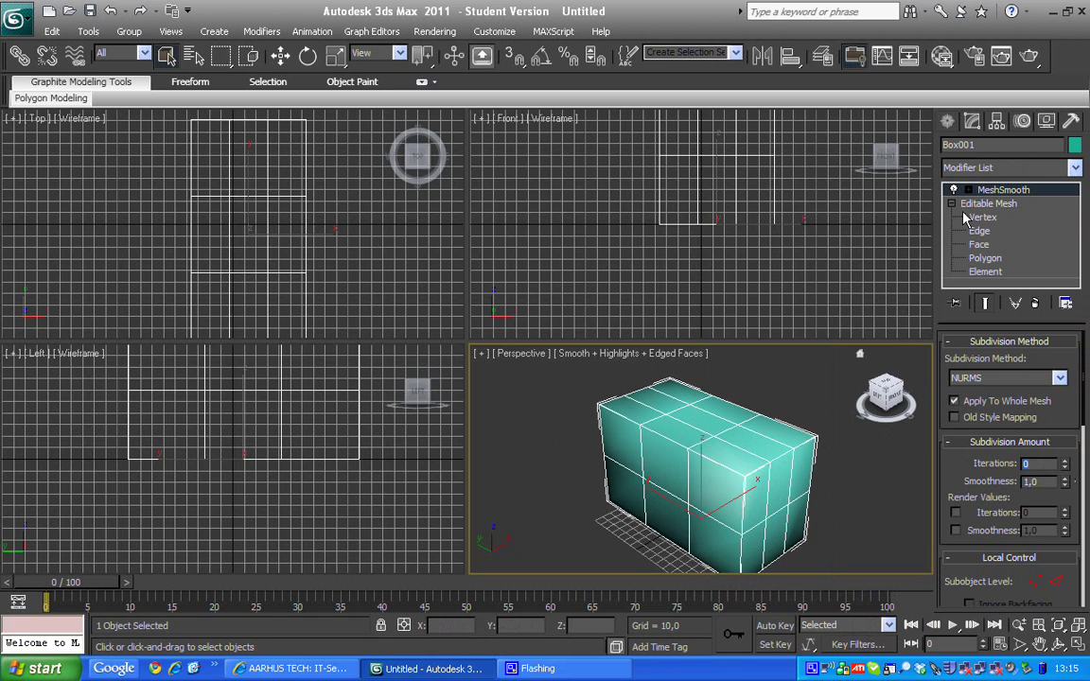
left_click(966, 217)
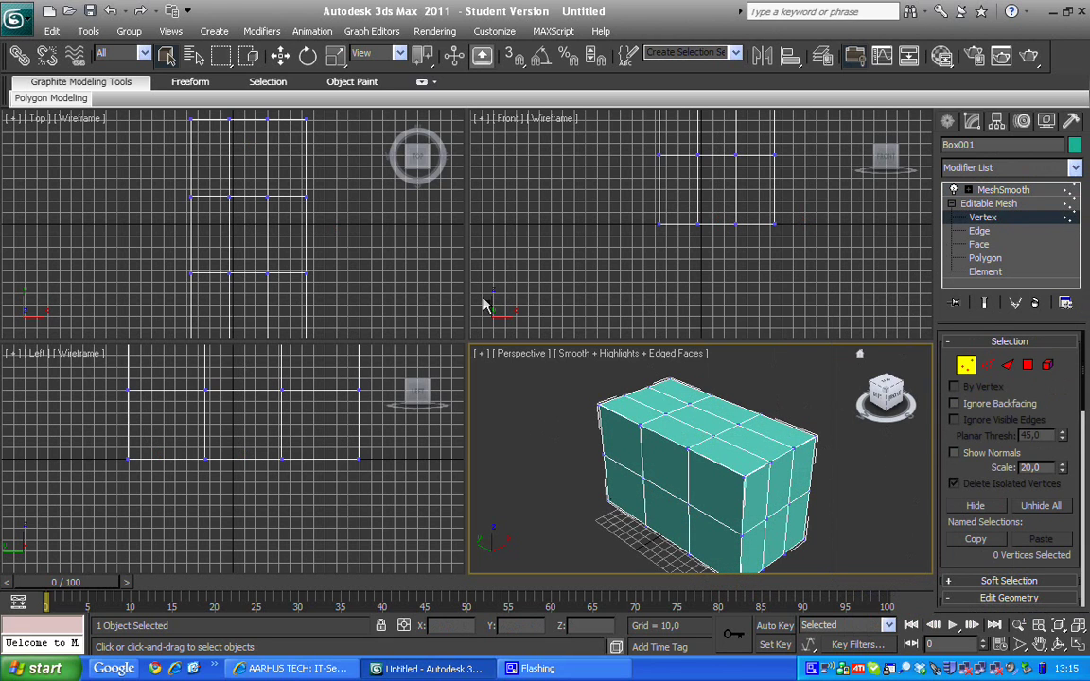
left_click(582, 181)
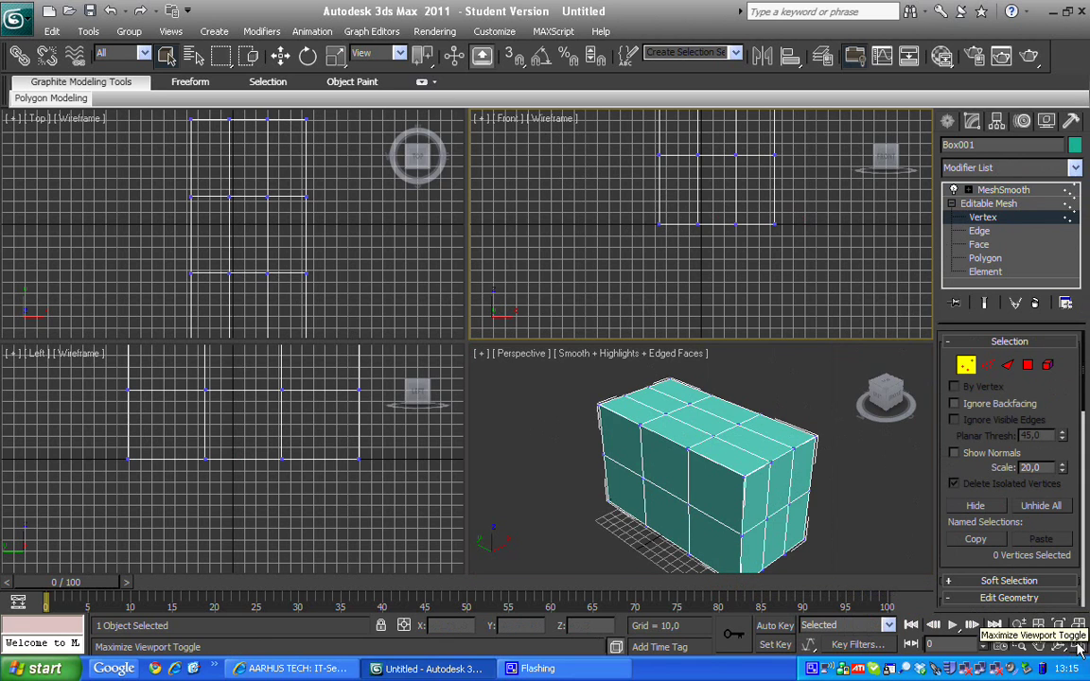
left_click(1060, 629)
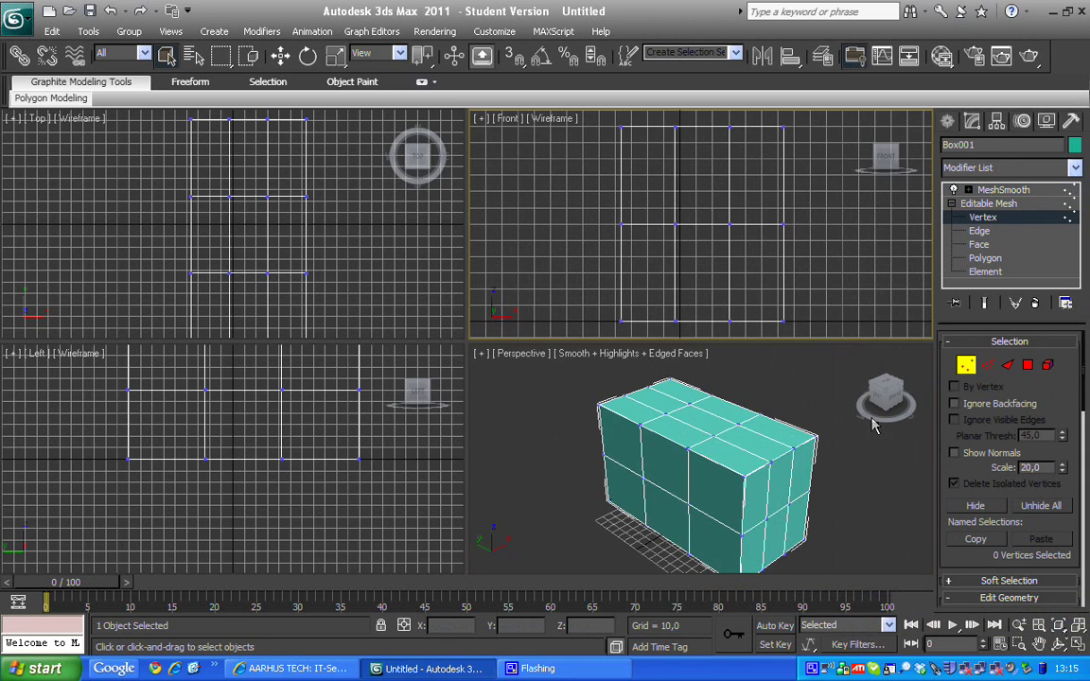
left_click(416, 468)
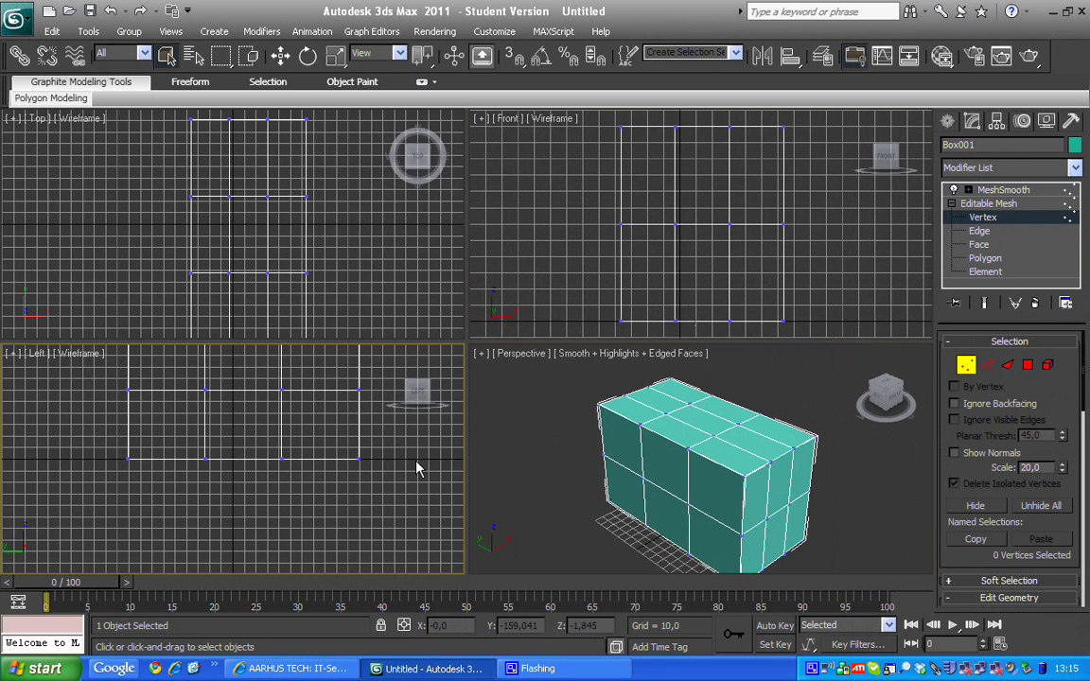
left_click(1076, 632)
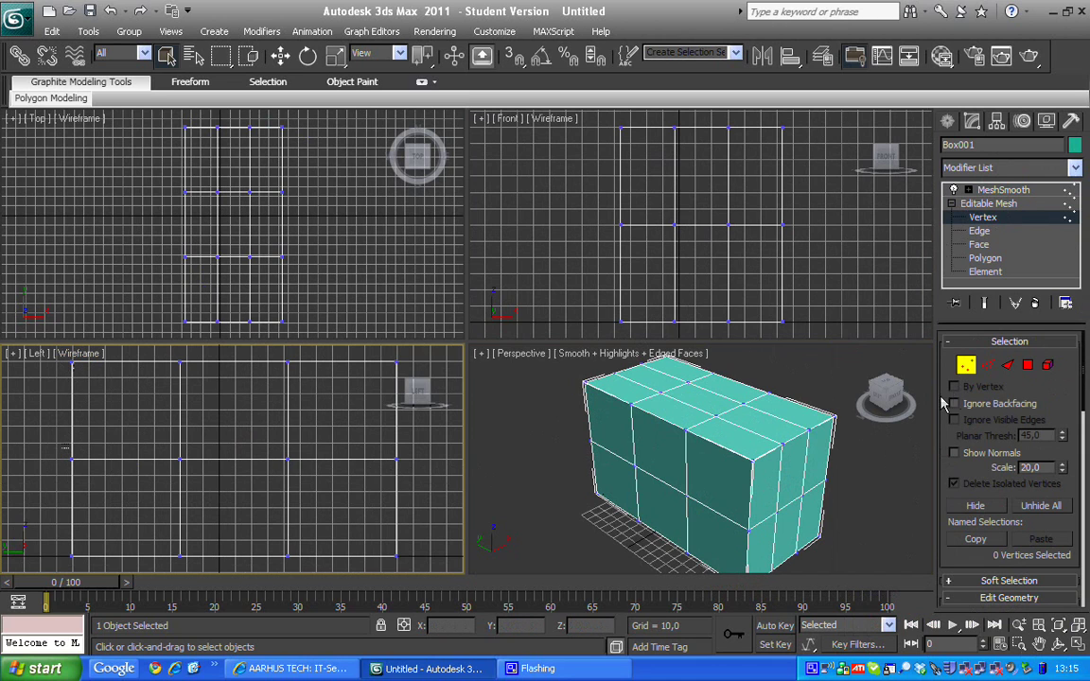
Step: Box-select the middle vertex row in the Left view and move it down near the base
left_click_drag(45, 442, 439, 494)
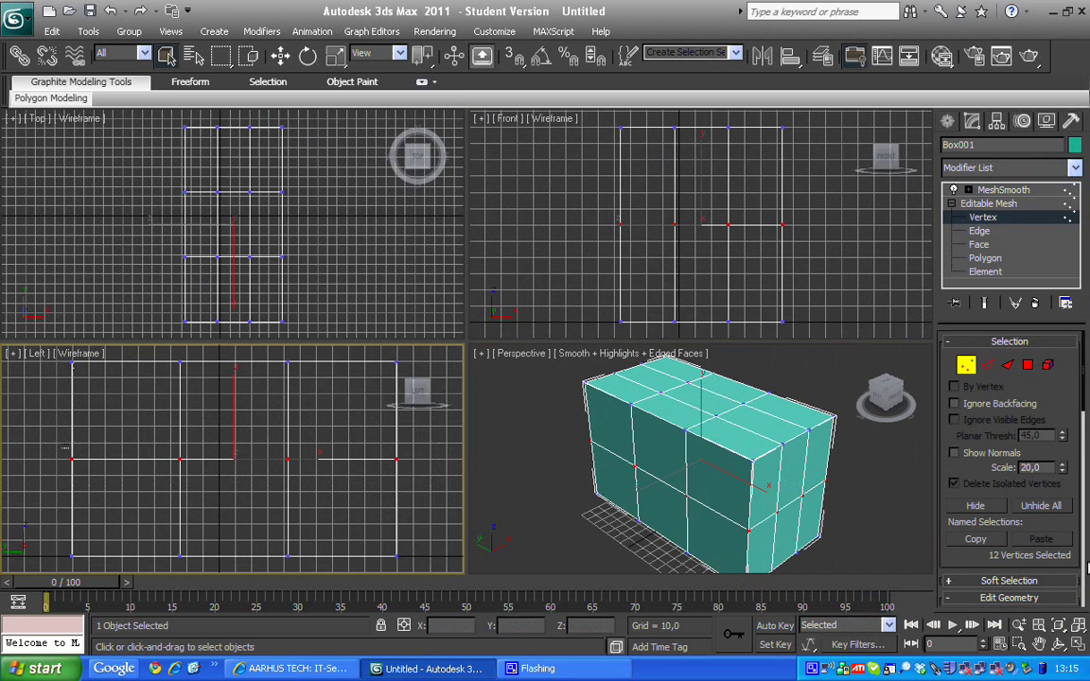
left_click(281, 56)
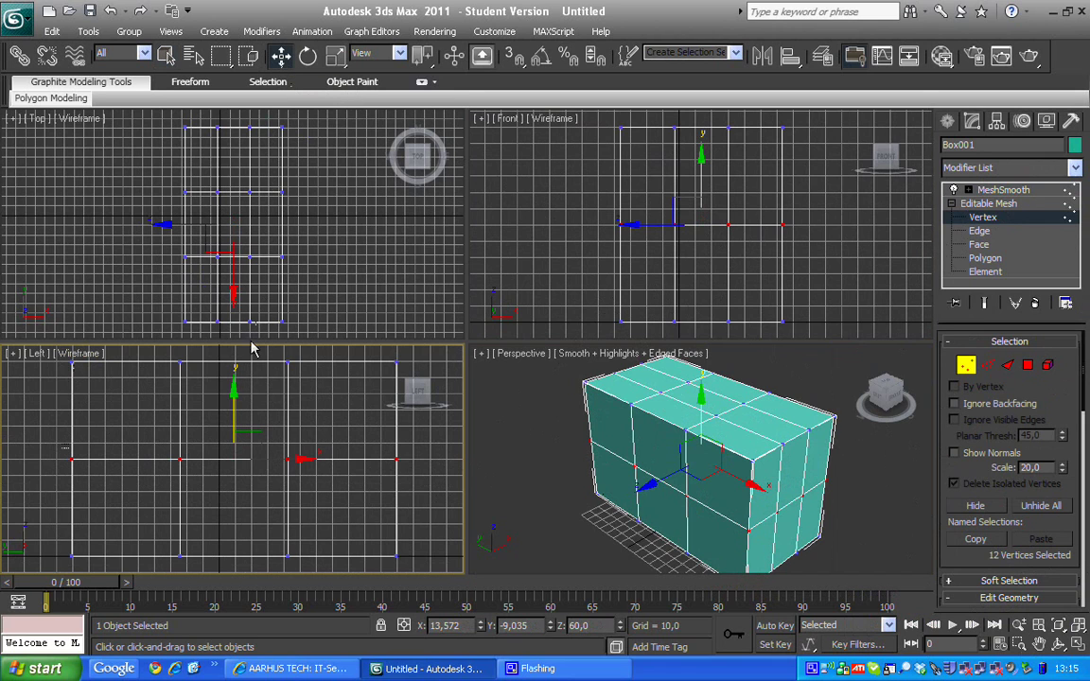
left_click_drag(234, 395, 237, 453)
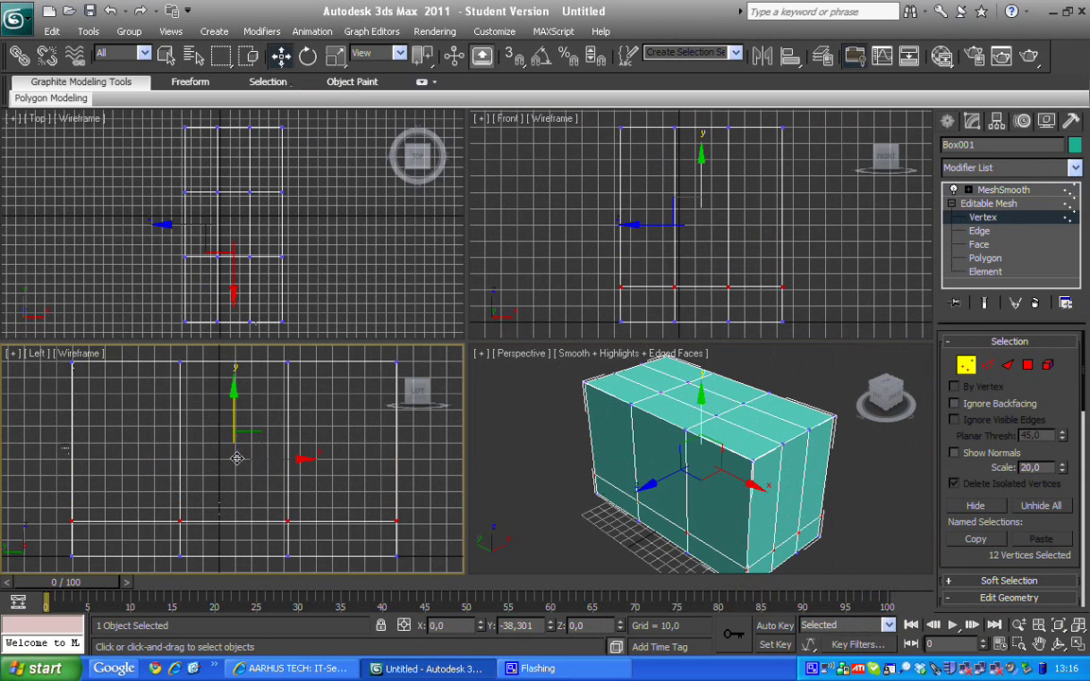
left_click_drag(238, 453, 238, 458)
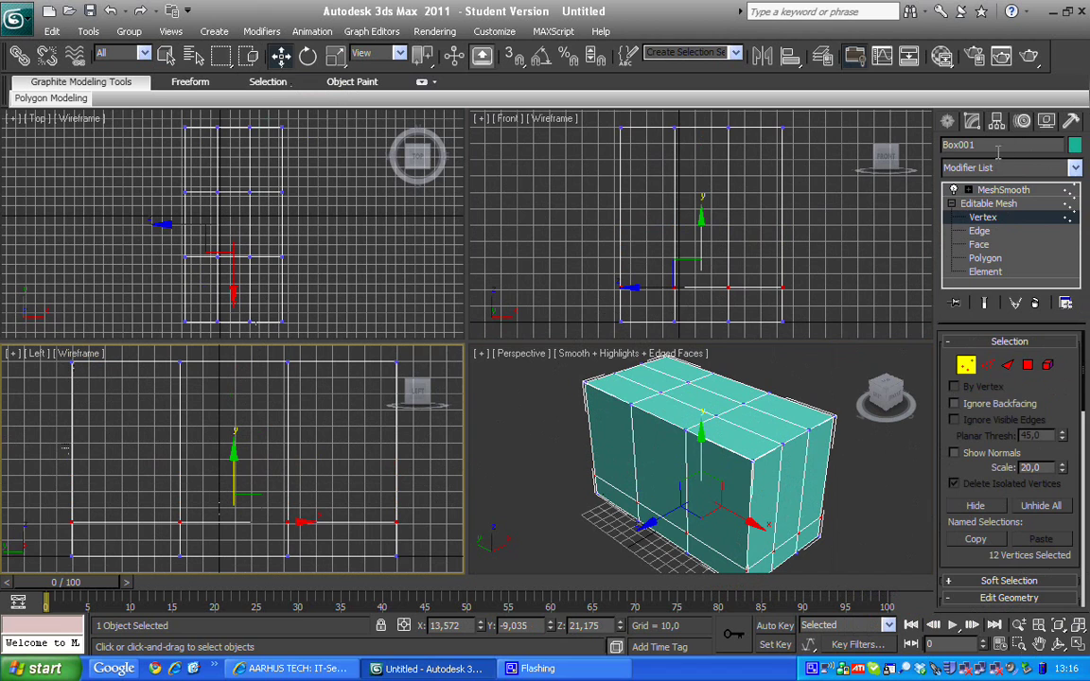
left_click(993, 190)
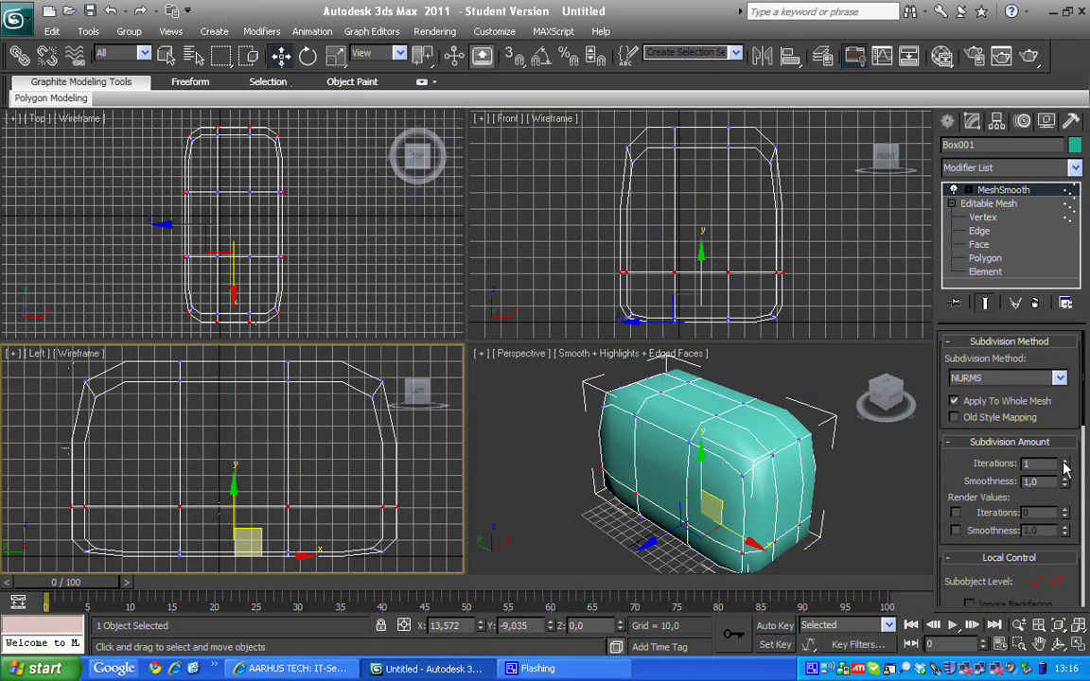
Step: Set MeshSmooth iterations to 2 with Show End Result on, finishing on MeshSmooth
left_click(1064, 460)
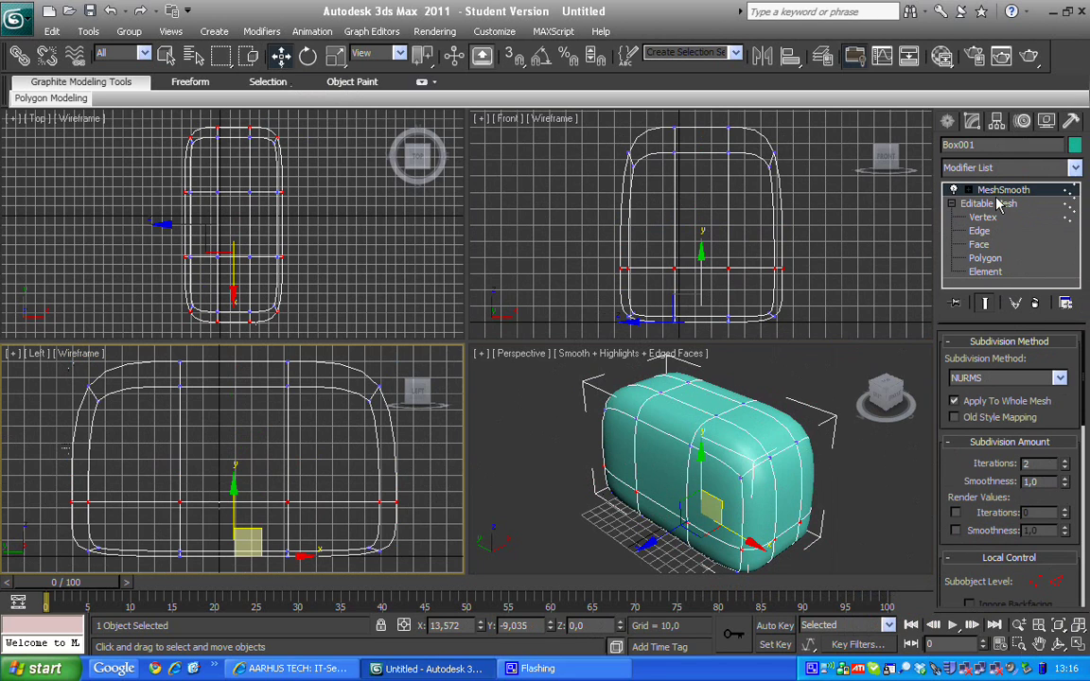
left_click(984, 304)
left_click(982, 191)
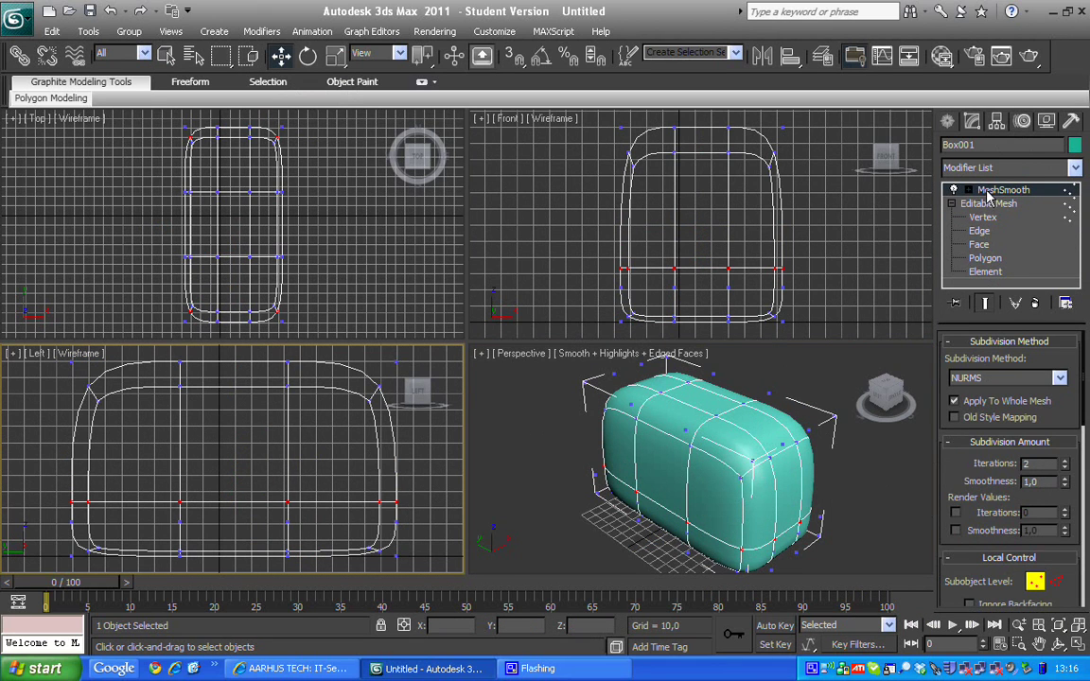
left_click(989, 205)
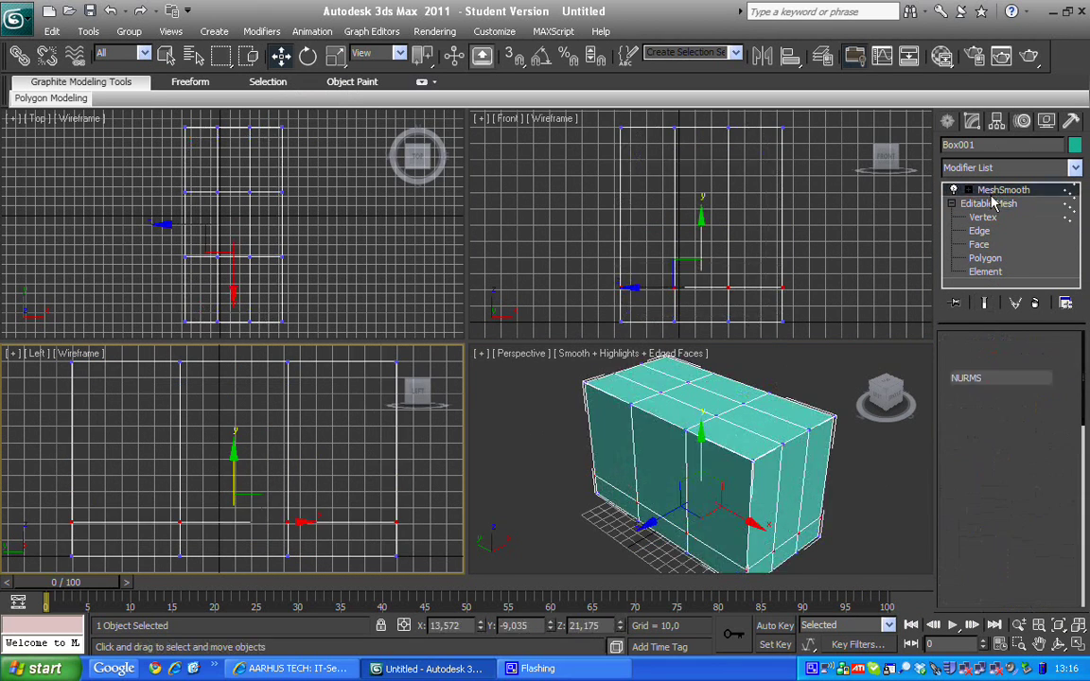
left_click(1002, 190)
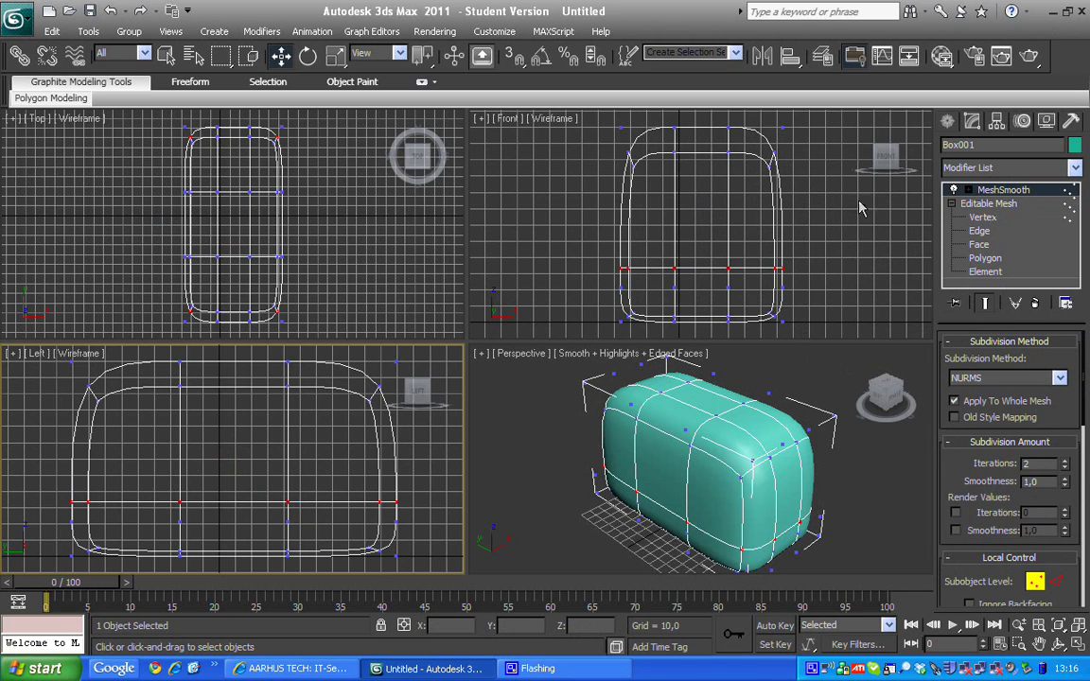
left_click(986, 203)
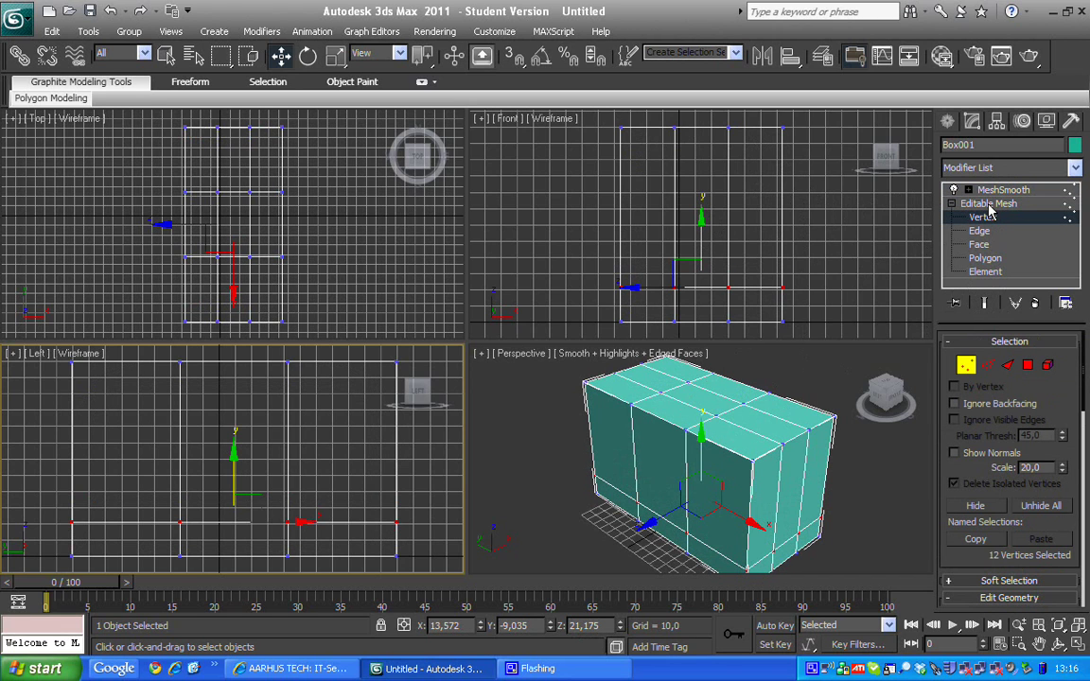
left_click(984, 205)
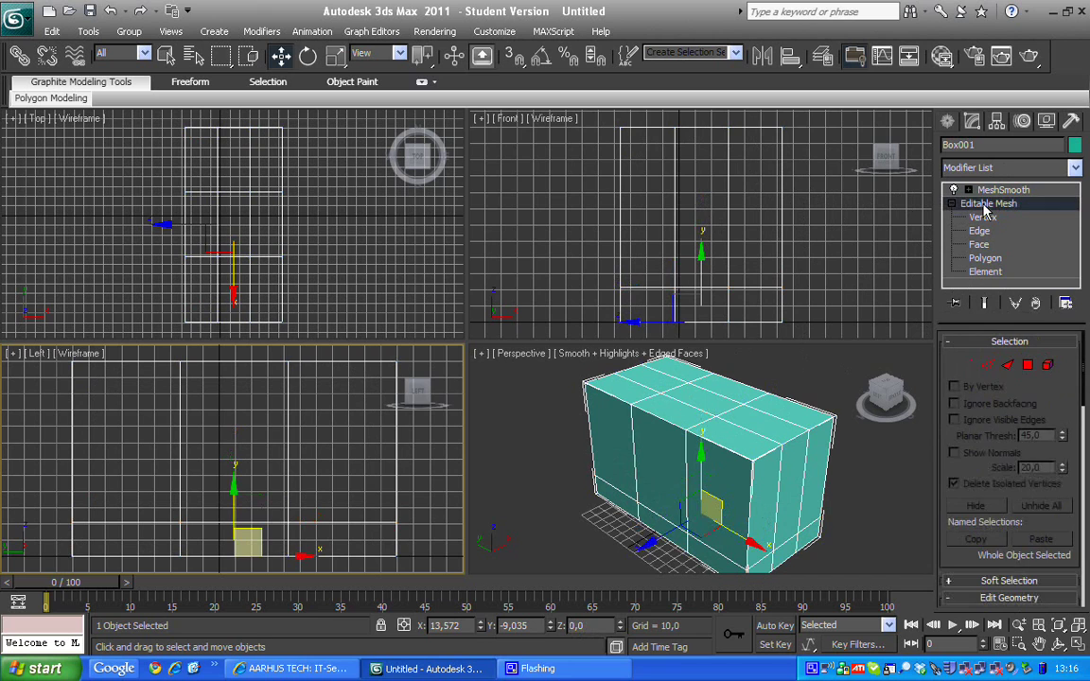
left_click(1001, 190)
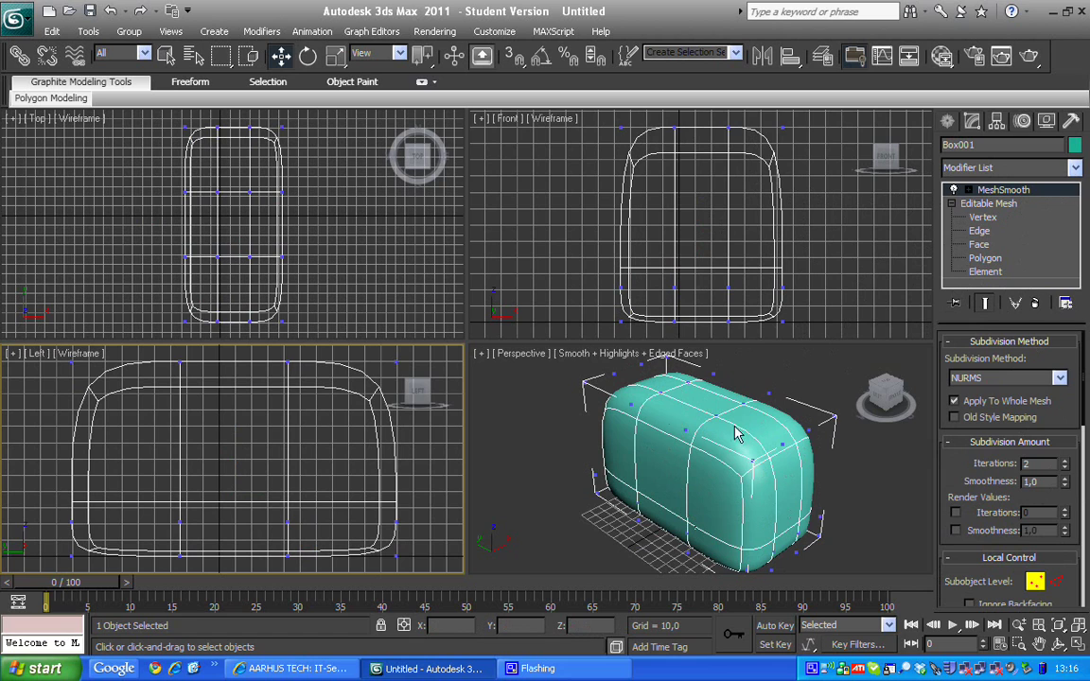
Step: Add an Edit Mesh modifier above MeshSmooth at Polygon level, with the Top view active
left_click(1076, 167)
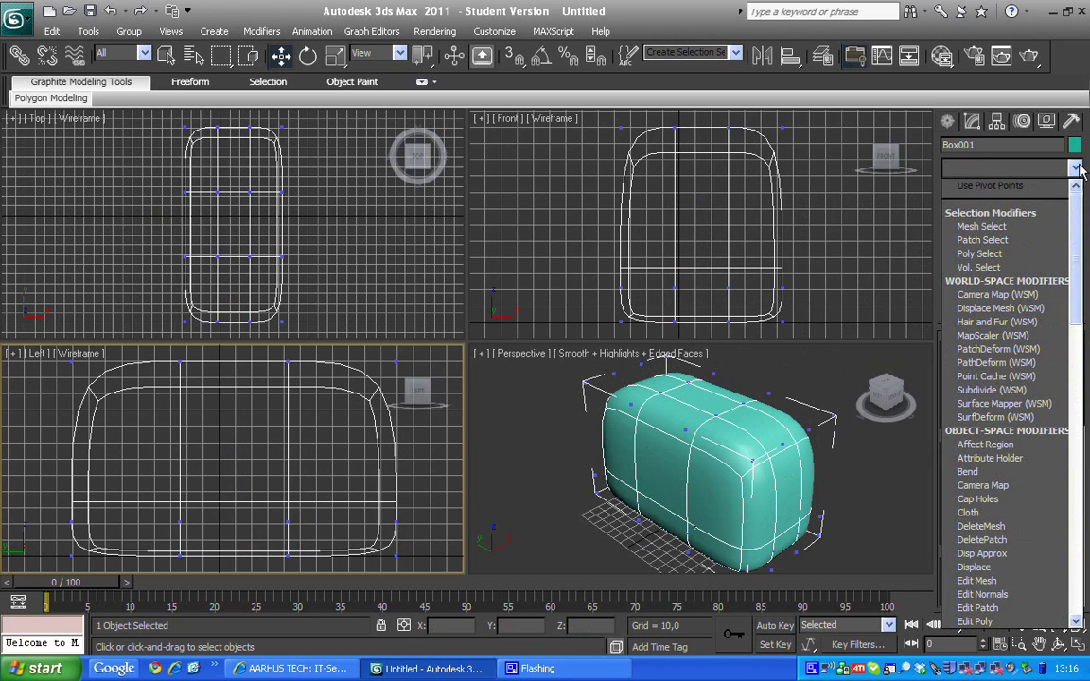
scroll(1079, 168, "down", 1)
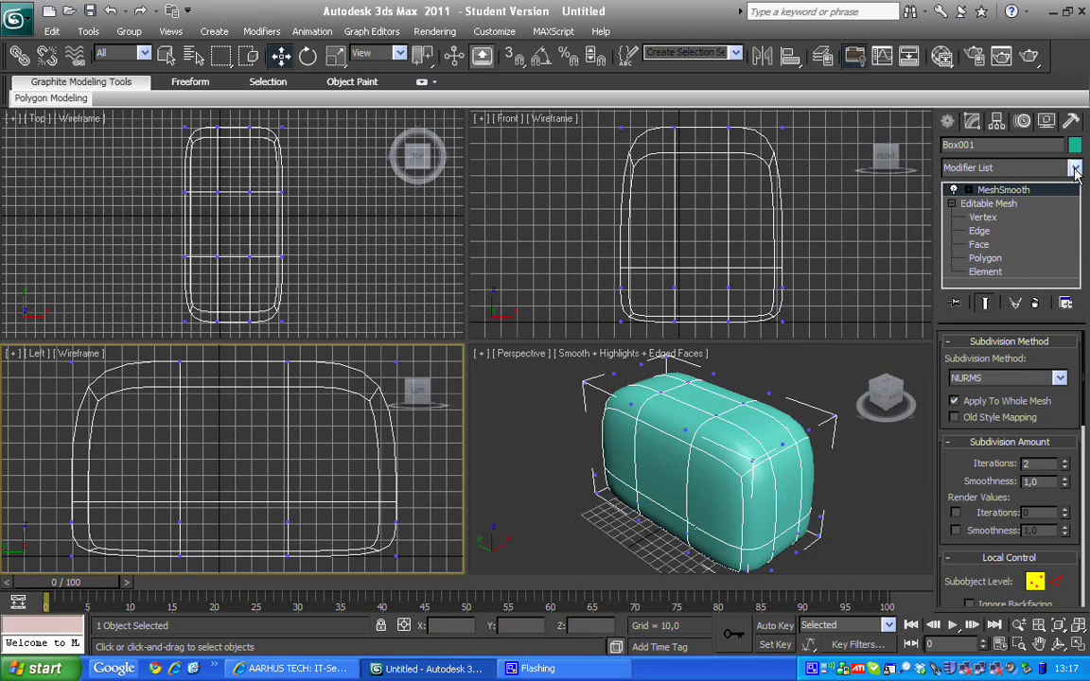
left_click(1076, 169)
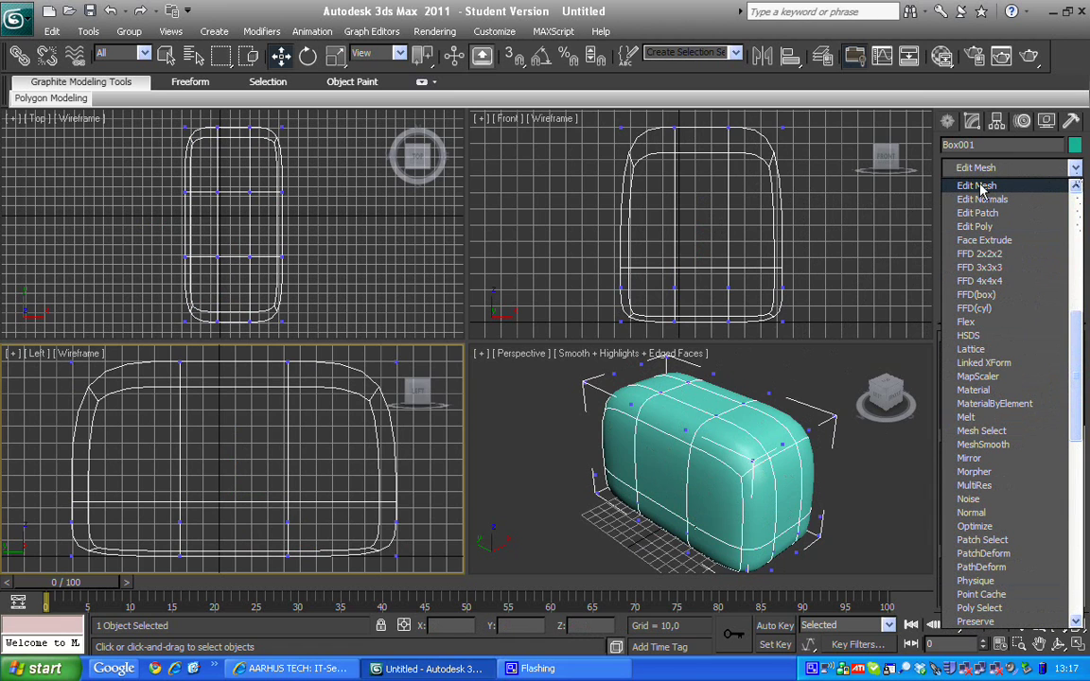
left_click(981, 187)
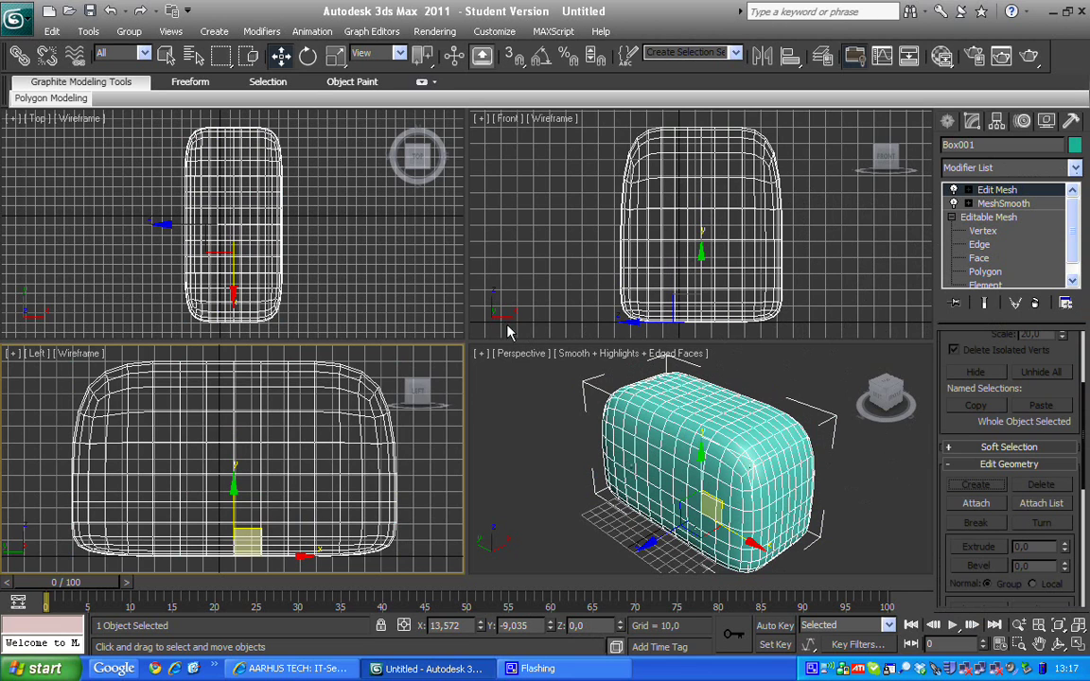
left_click(165, 56)
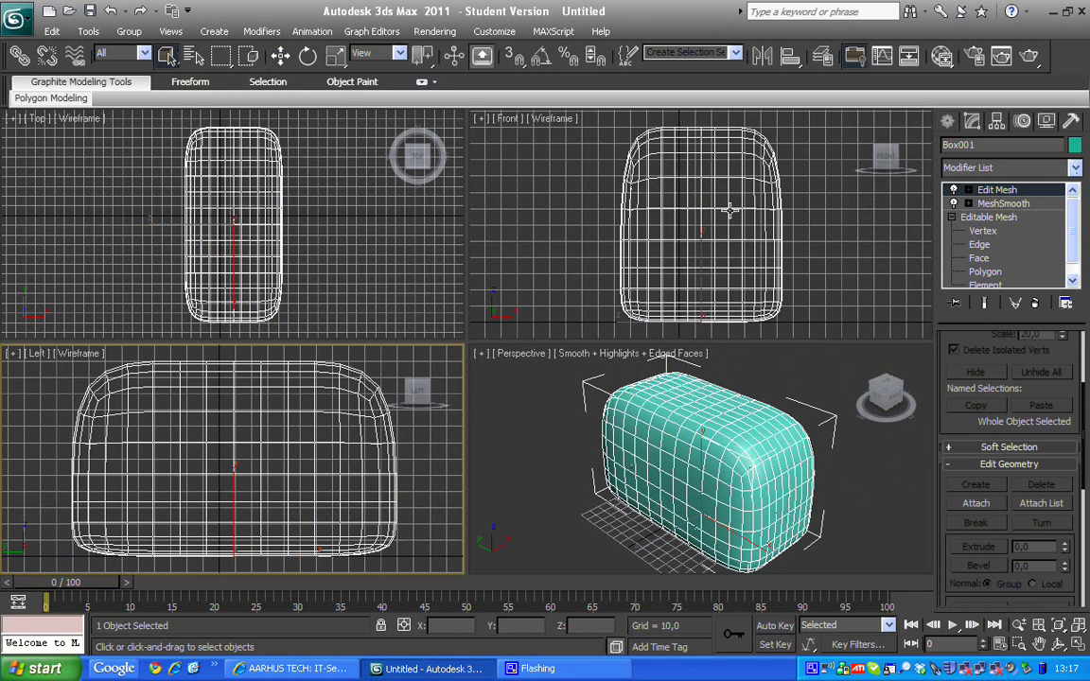
left_click(968, 190)
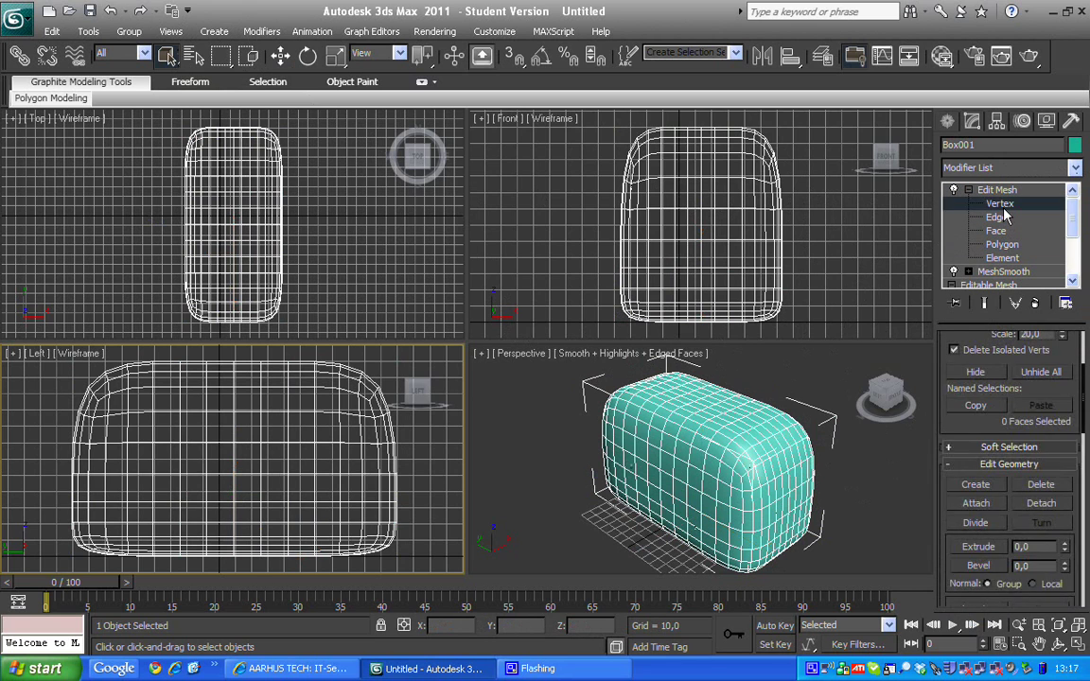
left_click(999, 204)
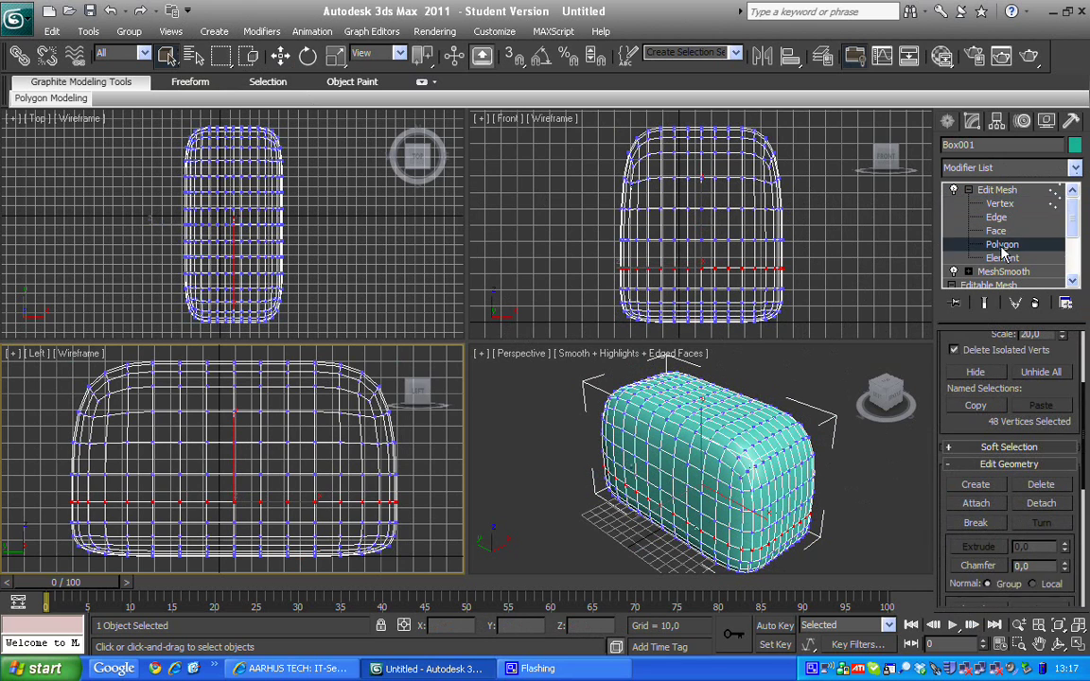
left_click(1001, 244)
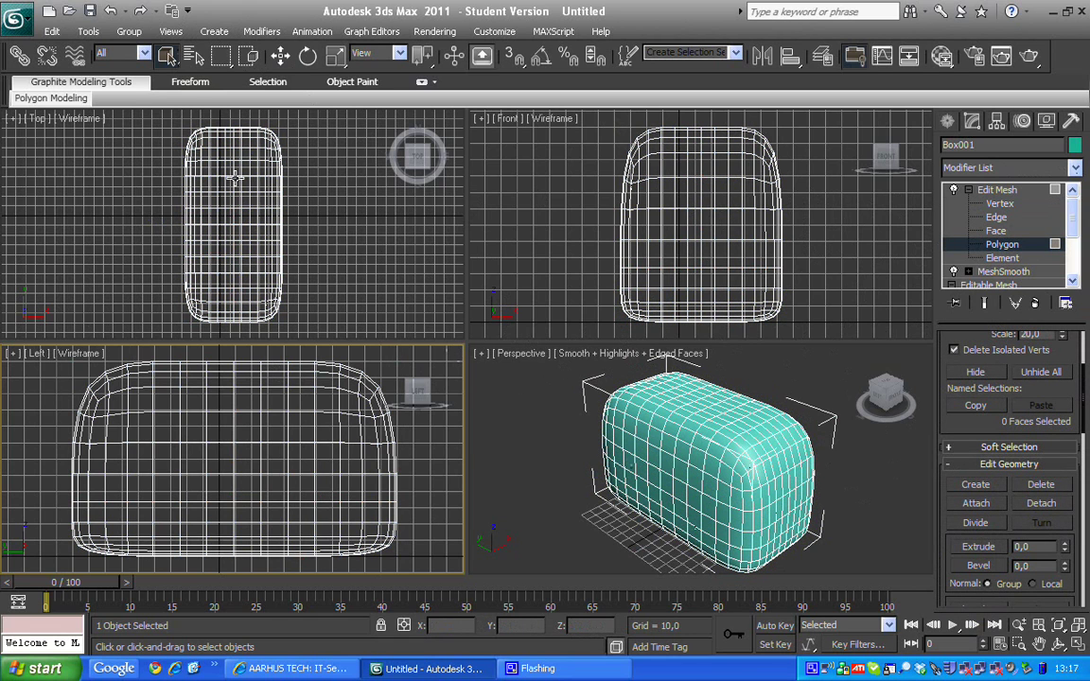
left_click(318, 178)
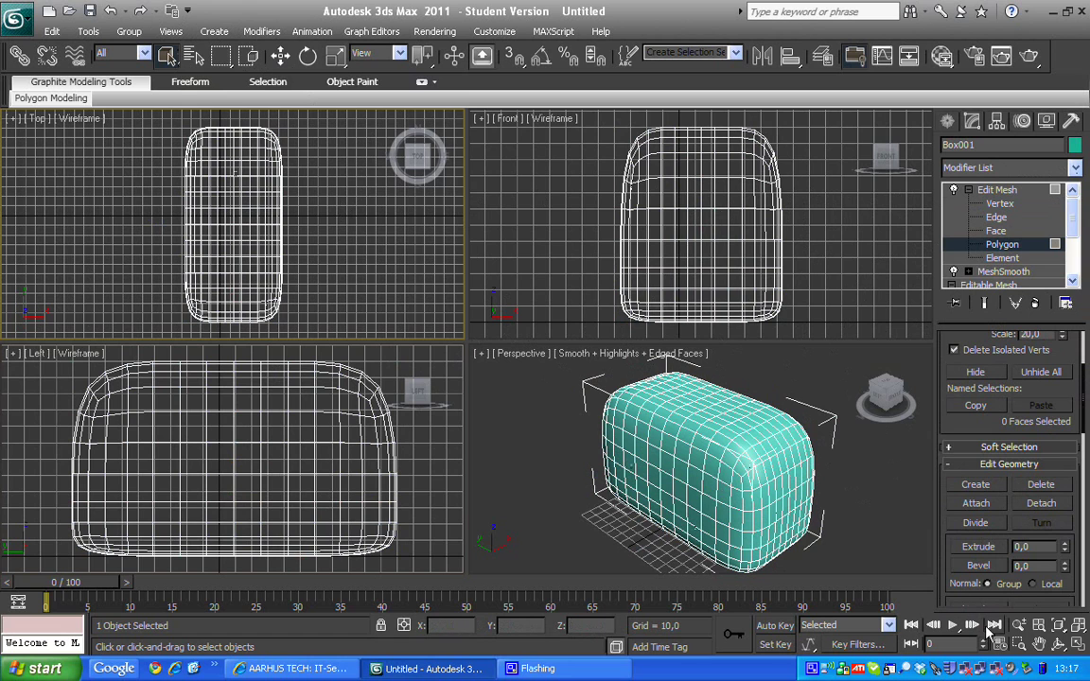
Step: Maximize the Top view and select the left bread-slot strip of faces
left_click(1078, 644)
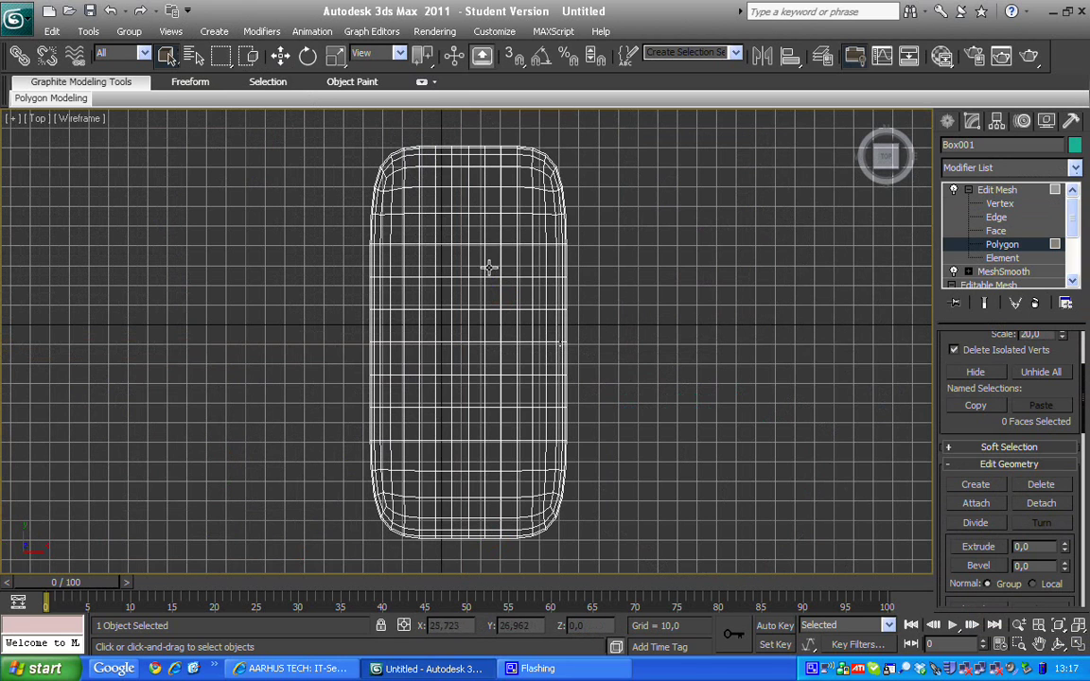
left_click(425, 230)
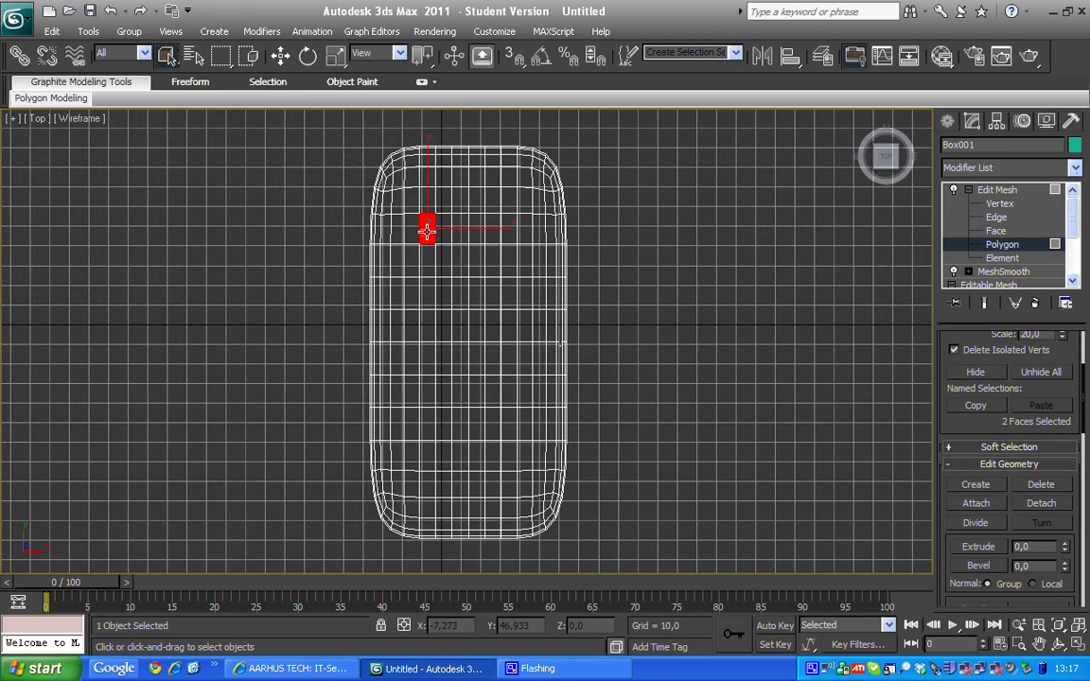
left_click(427, 258, "ctrl")
left_click(428, 273, "ctrl")
left_click(442, 266, "ctrl")
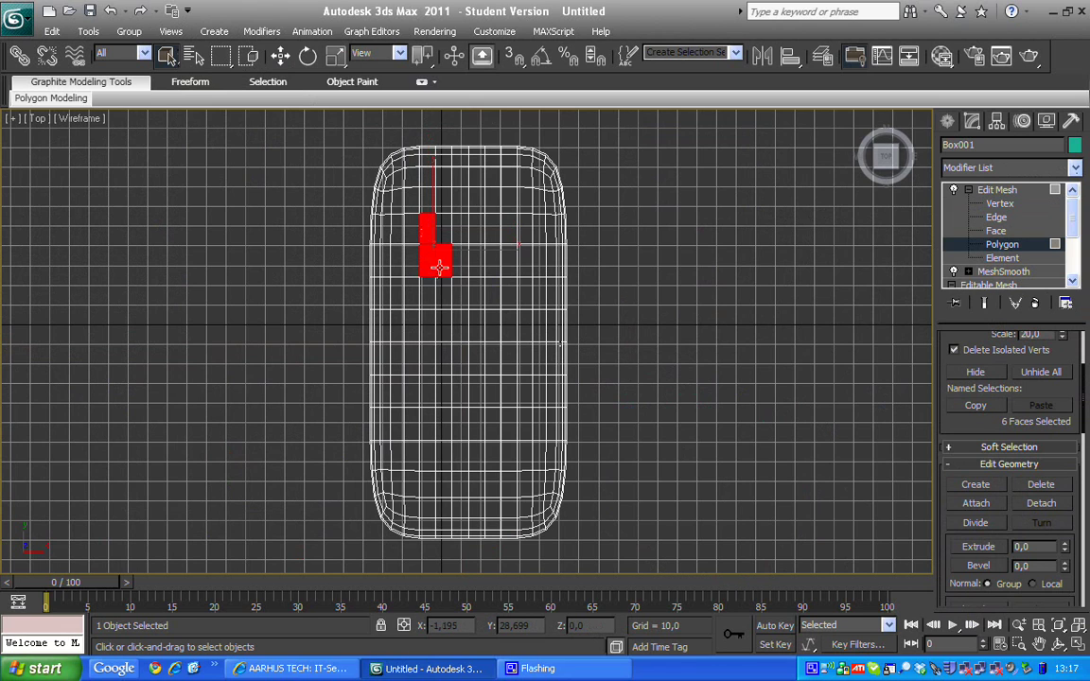
left_click(444, 238, "ctrl")
left_click(443, 222, "ctrl")
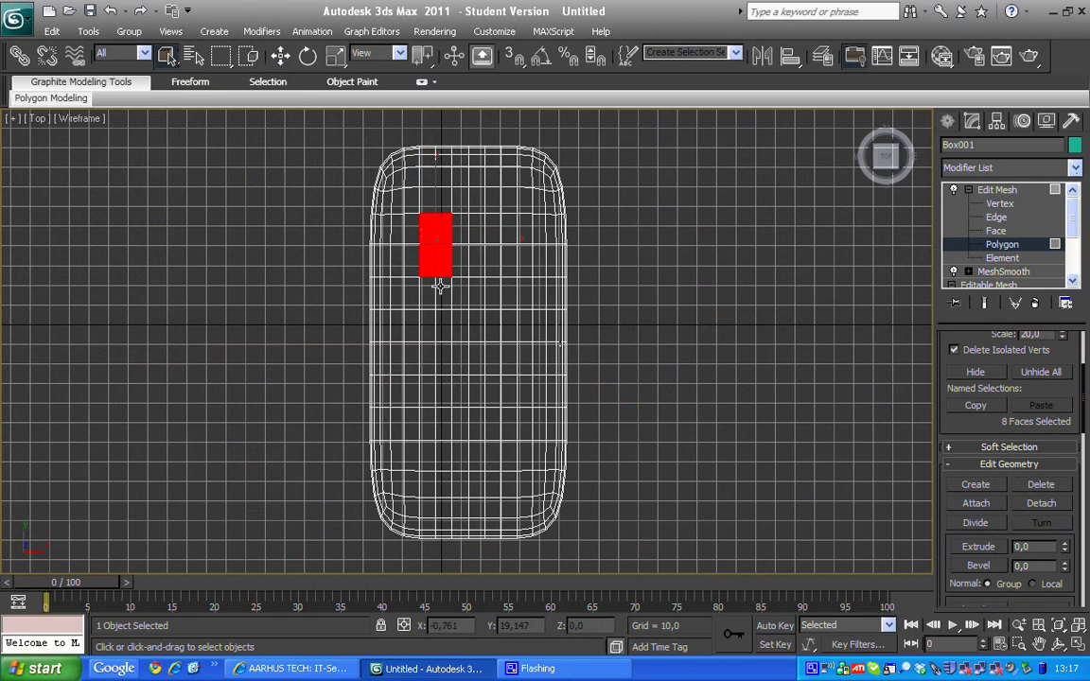
left_click(444, 284, "ctrl")
left_click(443, 301, "ctrl")
left_click(461, 254, "ctrl")
left_click(456, 269, "ctrl")
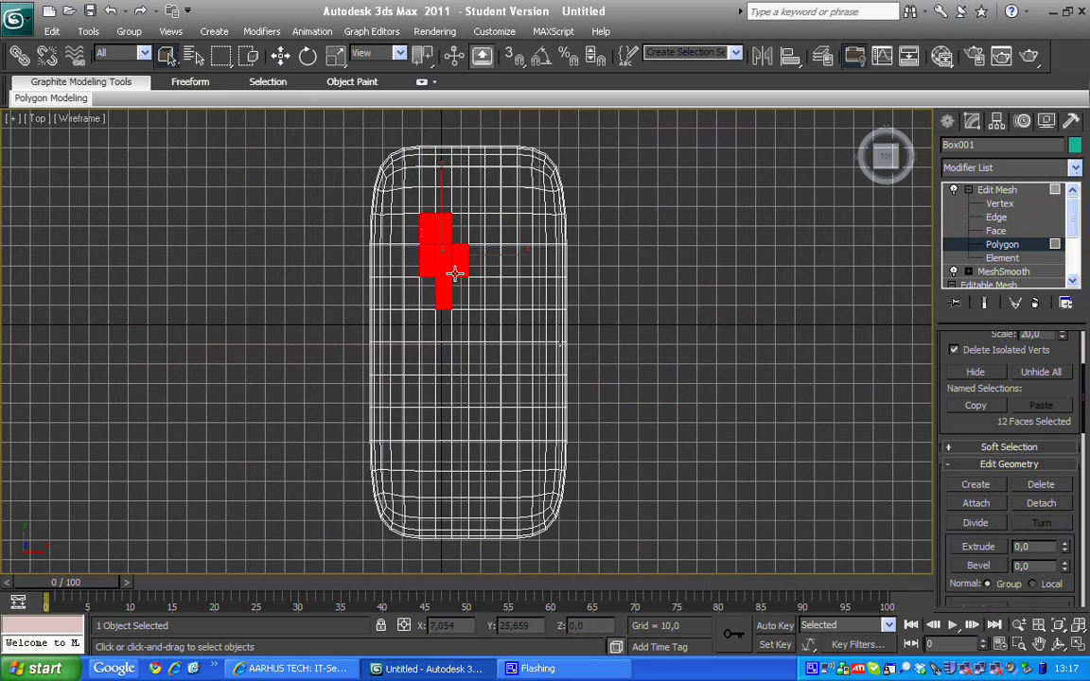
left_click(456, 268, "alt")
left_click(459, 251, "alt")
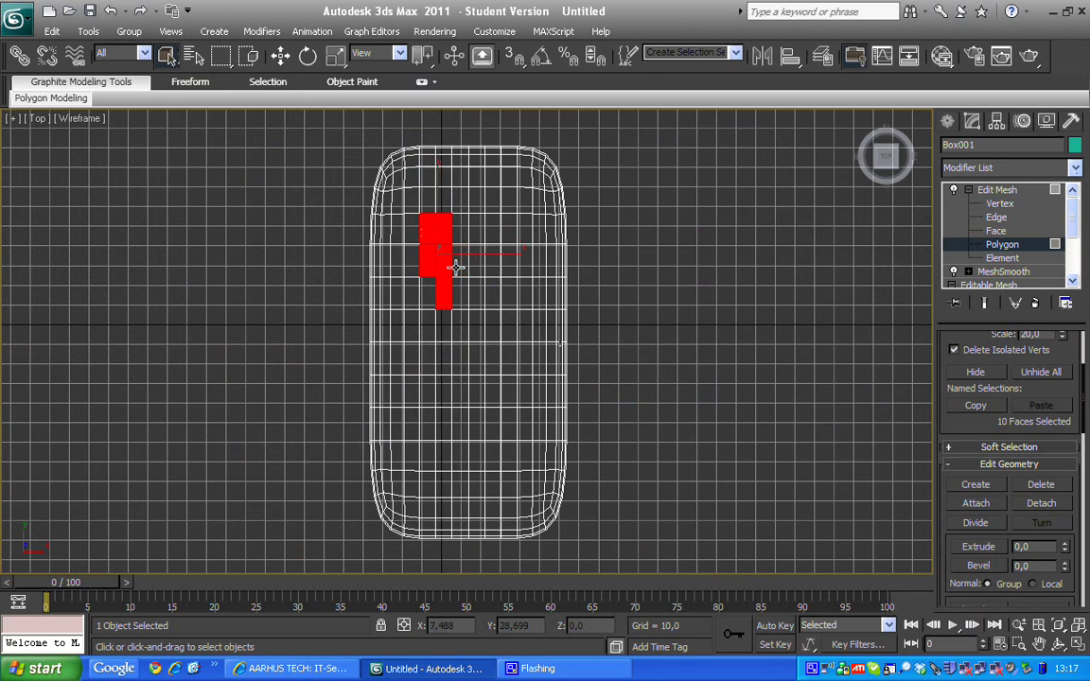
left_click(427, 296, "ctrl")
left_click(430, 327, "ctrl")
left_click(442, 331, "ctrl")
left_click(440, 361, "ctrl")
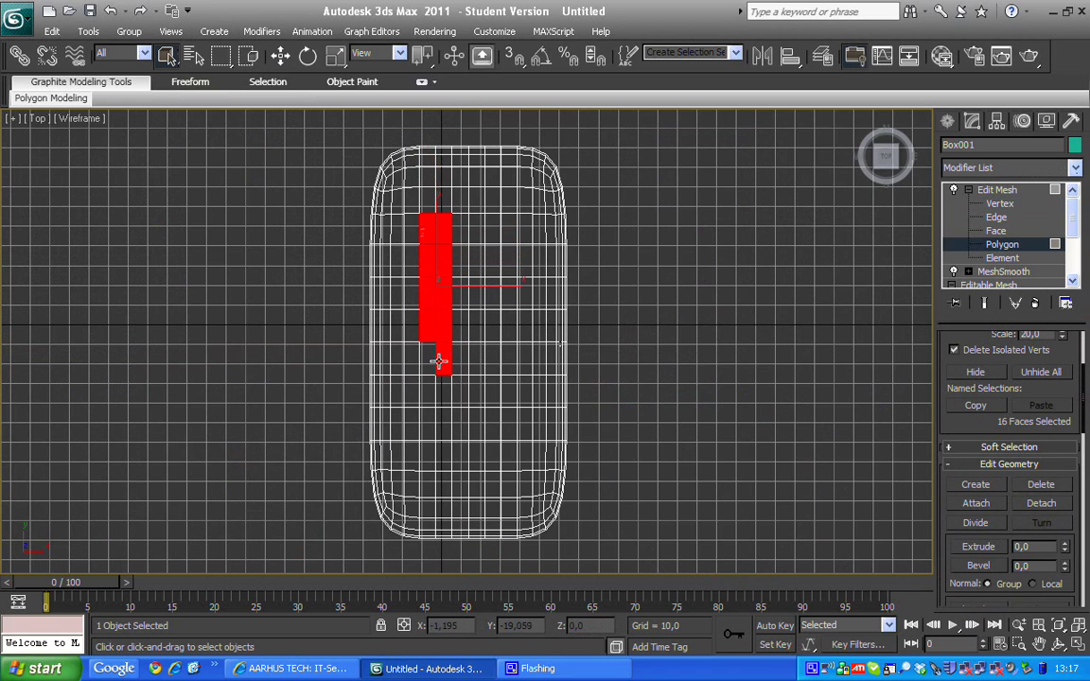
left_click(430, 396, "ctrl")
left_click(440, 395, "ctrl")
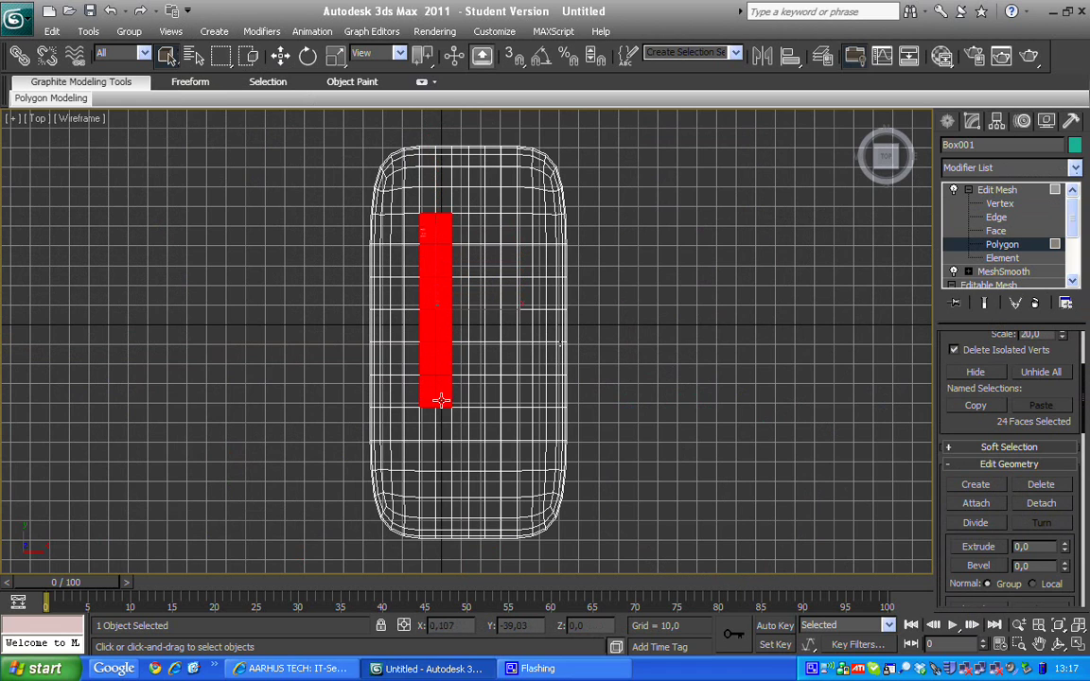
left_click(424, 427, "ctrl")
left_click(445, 428, "ctrl")
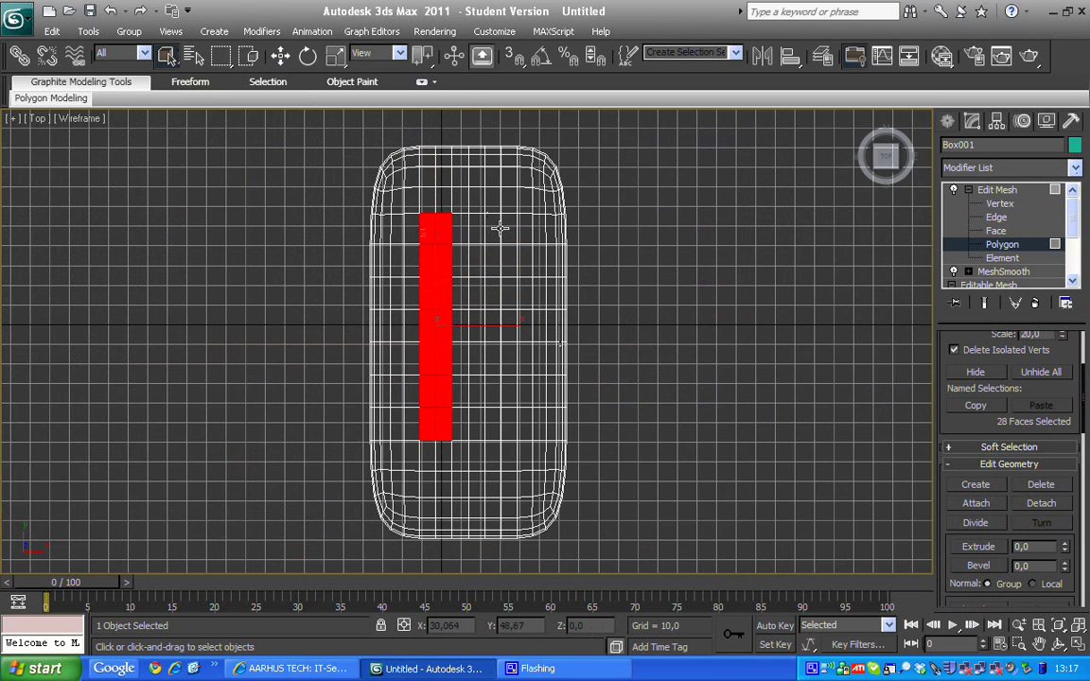
Step: Add the right bread-slot strip and fill the left strip's missing bottom faces
left_click(491, 221, "ctrl")
left_click(509, 221, "ctrl")
left_click(492, 238, "ctrl")
left_click(509, 237, "ctrl")
left_click(492, 254, "ctrl")
left_click(492, 269, "ctrl")
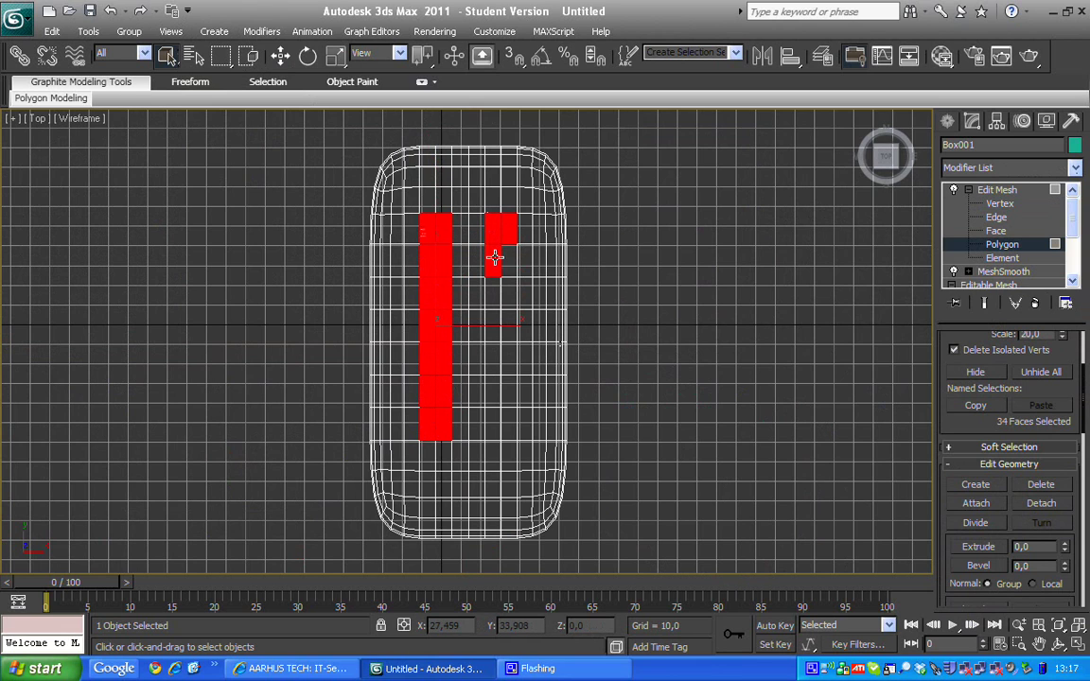
left_click(508, 254, "ctrl")
left_click(509, 269, "ctrl")
left_click(509, 286, "ctrl")
left_click(509, 302, "ctrl")
left_click(491, 286, "ctrl")
left_click(492, 302, "ctrl")
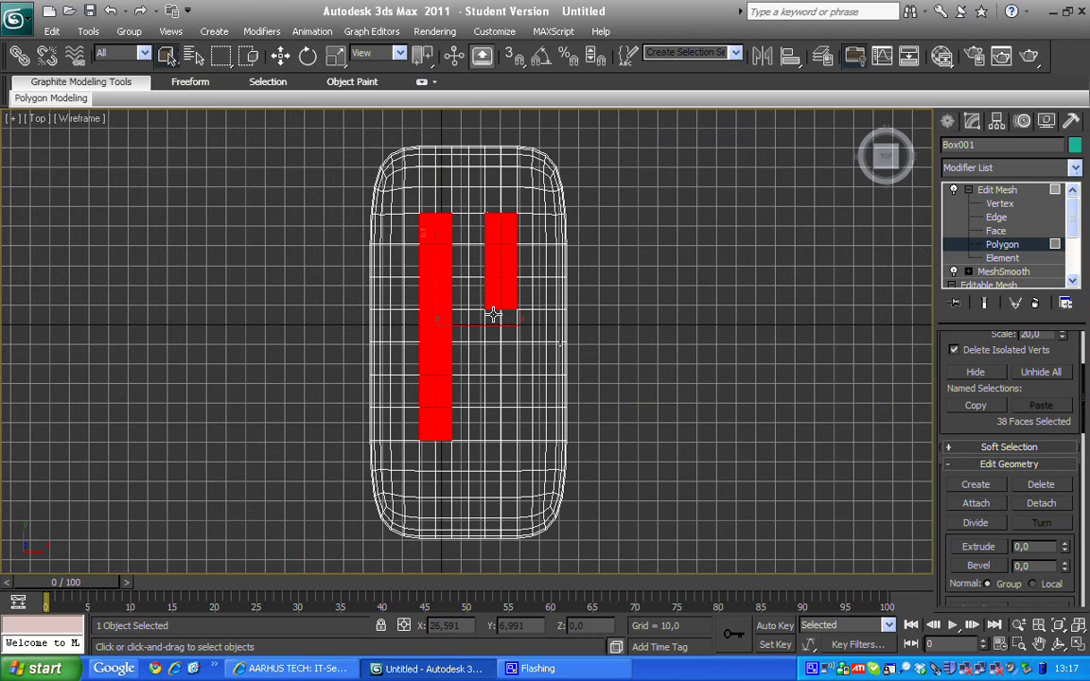
left_click(492, 318, "ctrl")
left_click(509, 318, "ctrl")
left_click(492, 334, "ctrl")
left_click(509, 333, "ctrl")
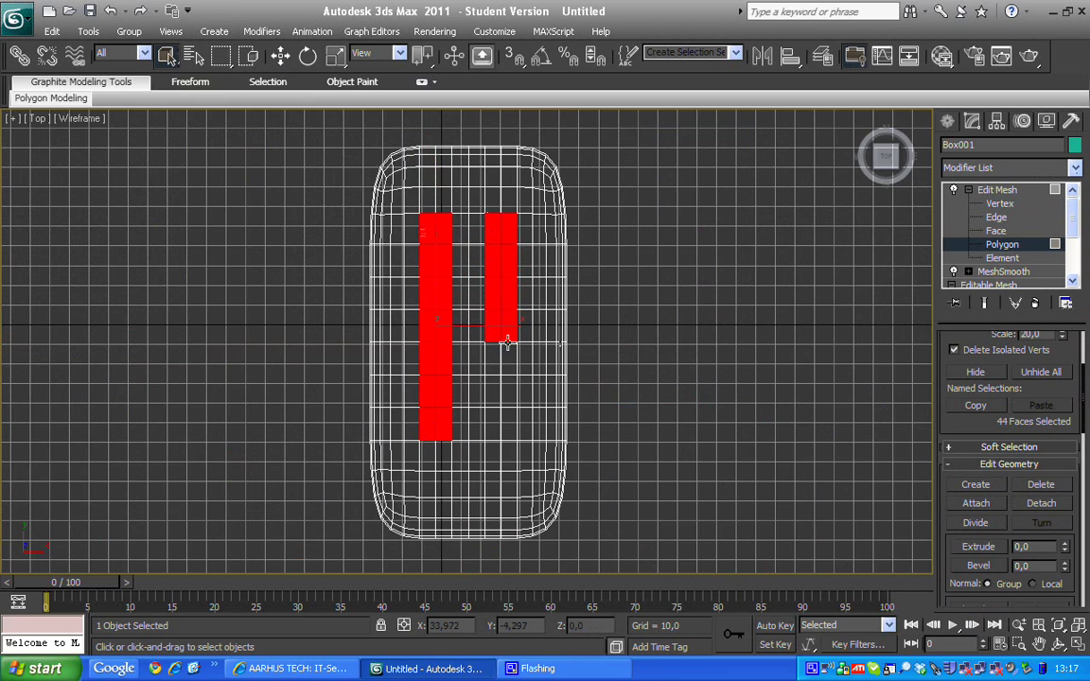
left_click(509, 350, "ctrl")
left_click(492, 350, "ctrl")
left_click(492, 366, "ctrl")
left_click(509, 366, "ctrl")
left_click(508, 382, "ctrl")
left_click(492, 382, "ctrl")
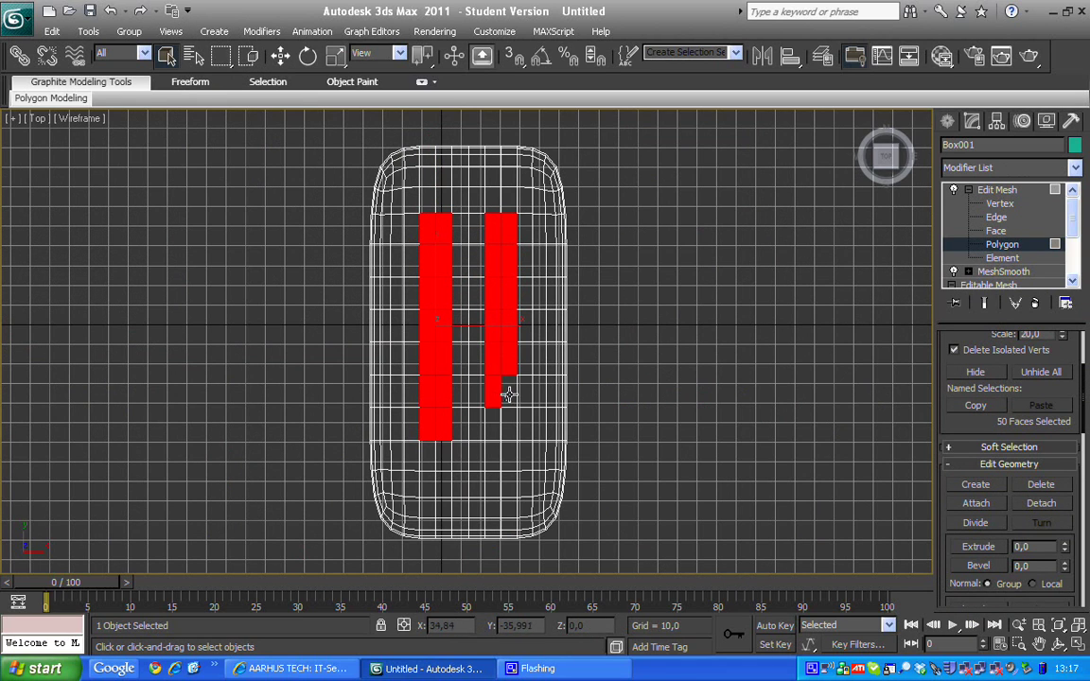
left_click(499, 398, "ctrl")
left_click(499, 414, "ctrl")
left_click(496, 427, "ctrl")
left_click(495, 437, "ctrl")
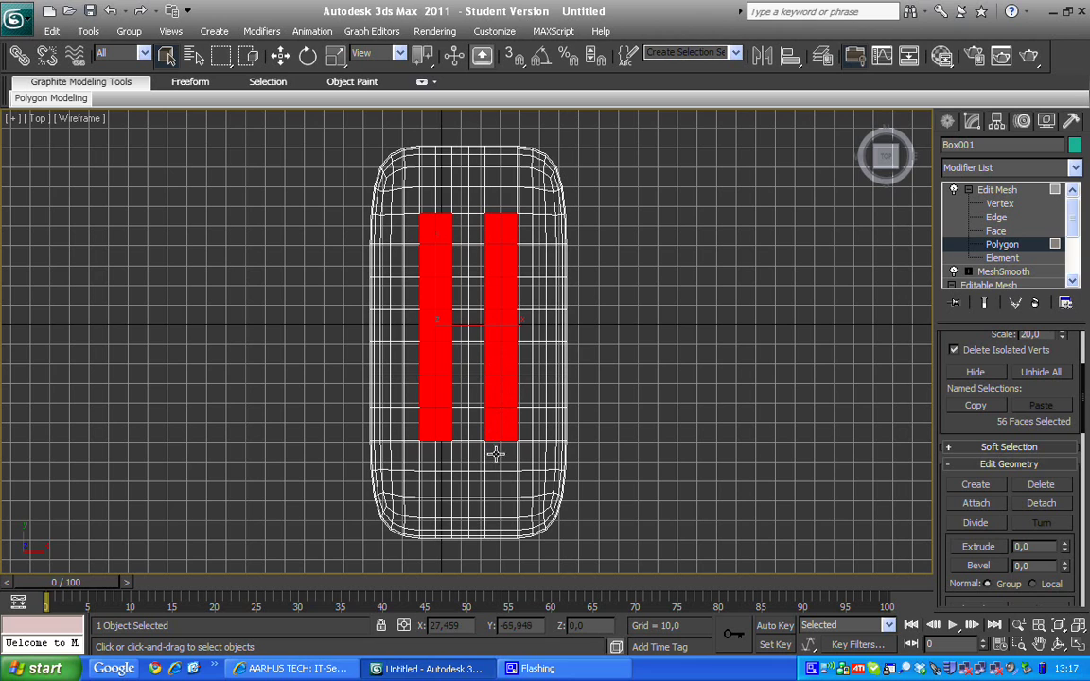
left_click(496, 449, "ctrl")
left_click(495, 462, "ctrl")
left_click(445, 457, "ctrl")
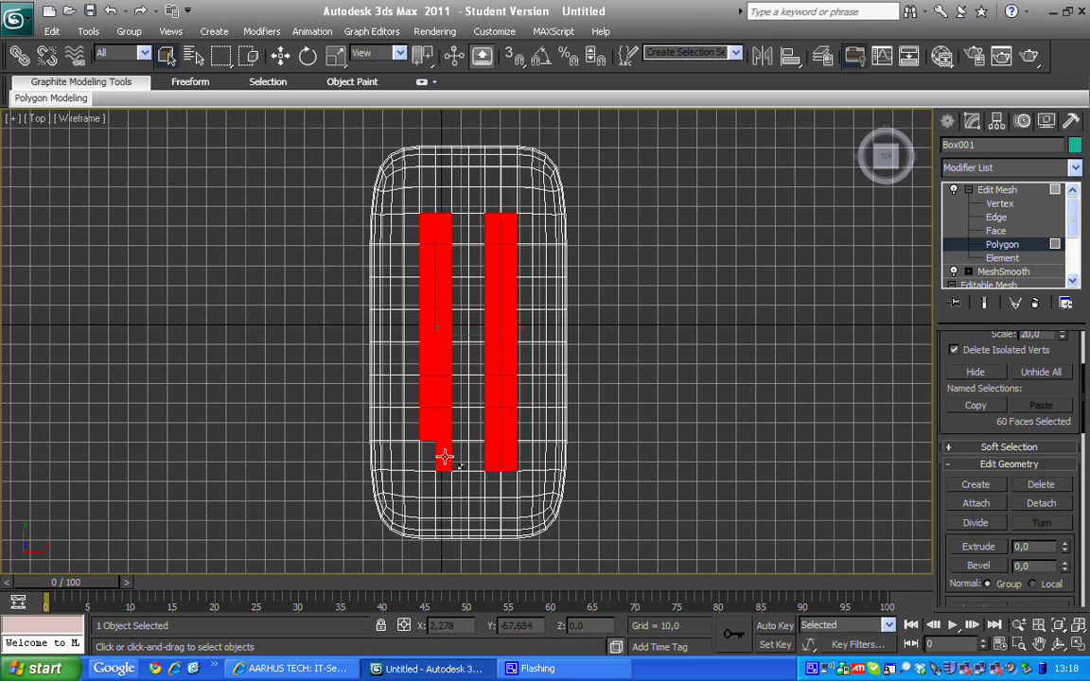
left_click(428, 463, "ctrl")
left_click(427, 448, "ctrl")
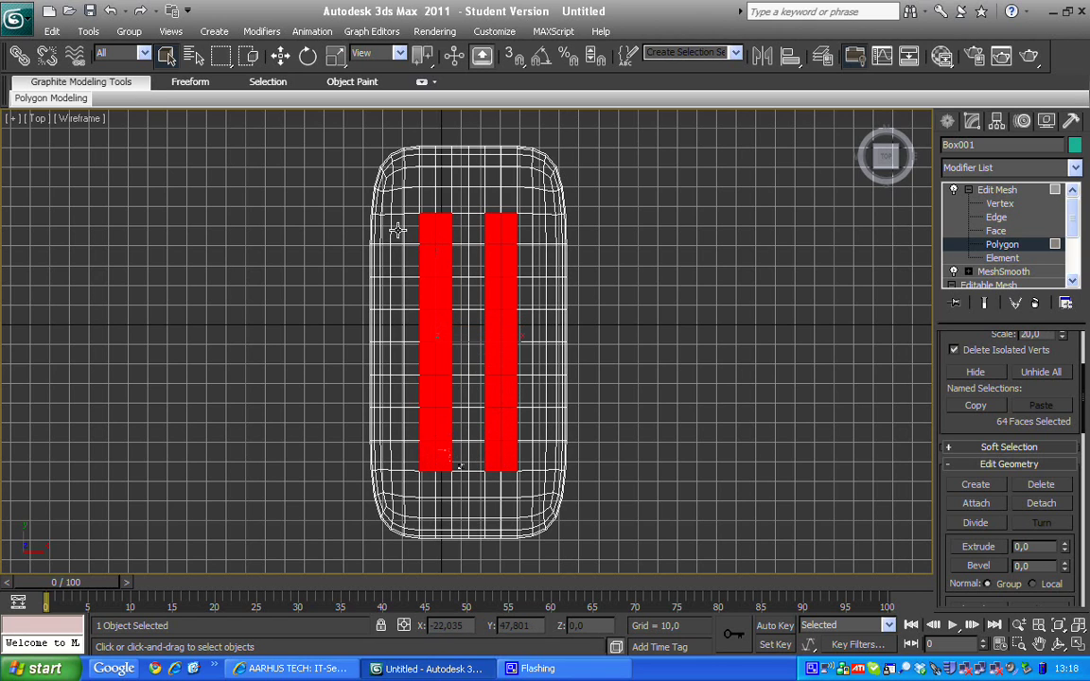
Step: Back in four-view layout, extrude the selected slot faces by -5
key("alt+w")
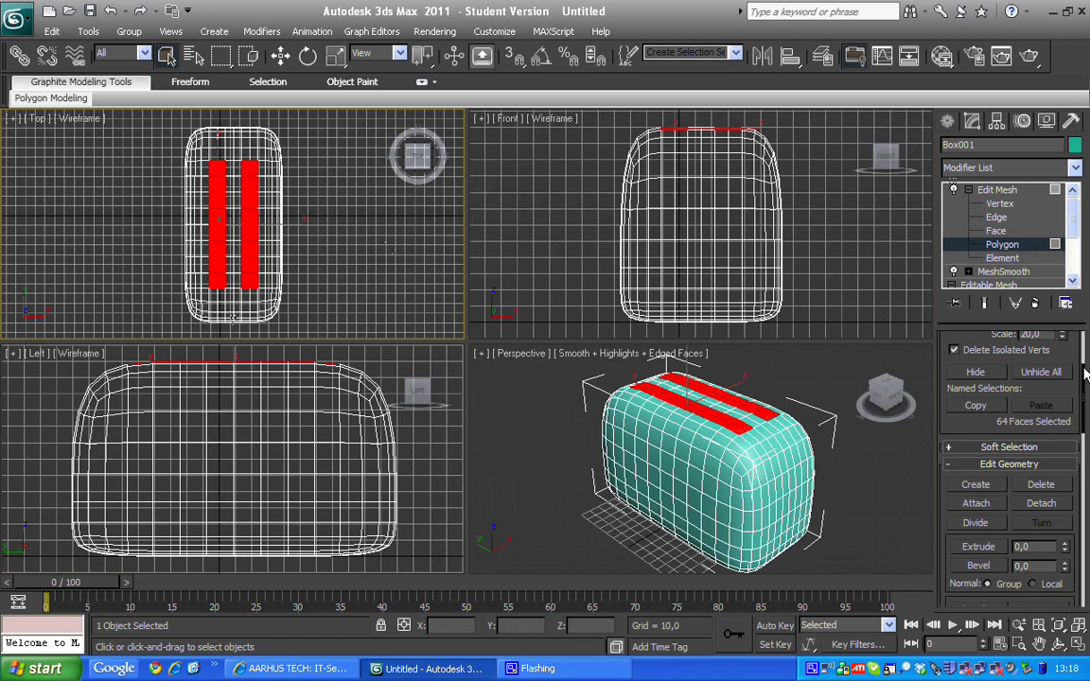
left_click_drag(1085, 378, 1085, 401)
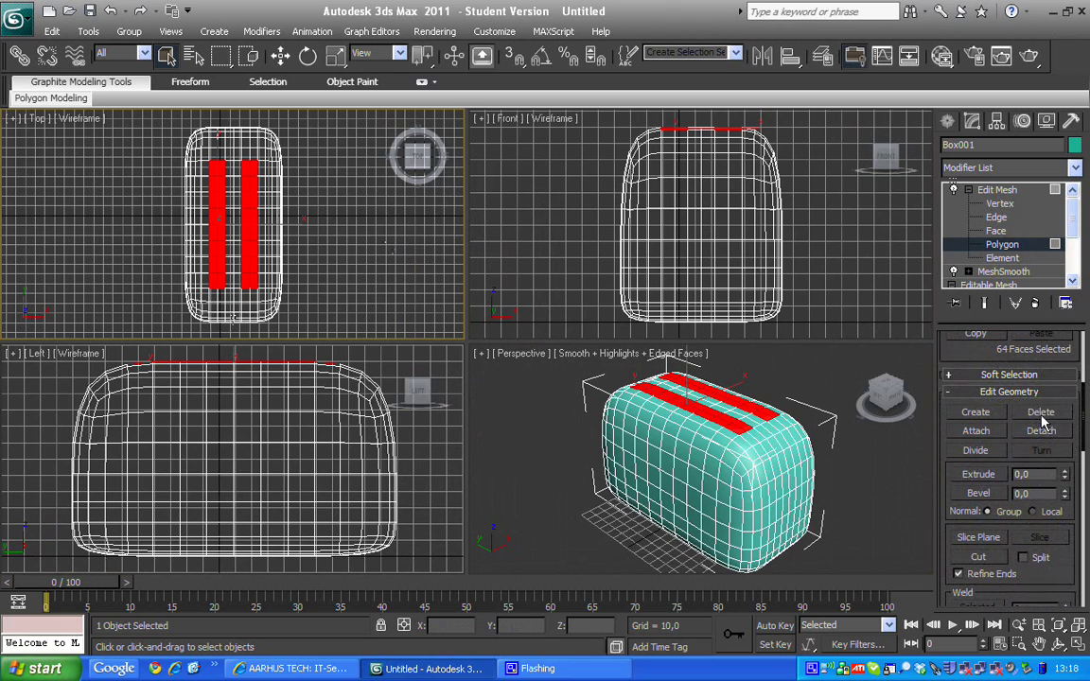
left_click(978, 474)
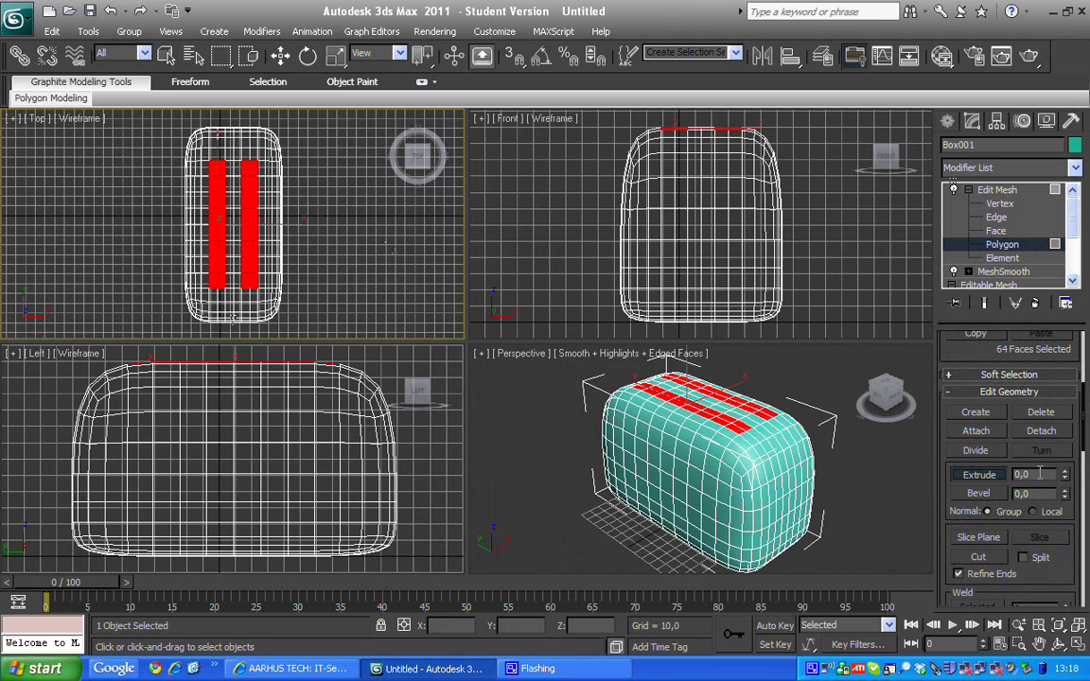
type("-50")
key("Return")
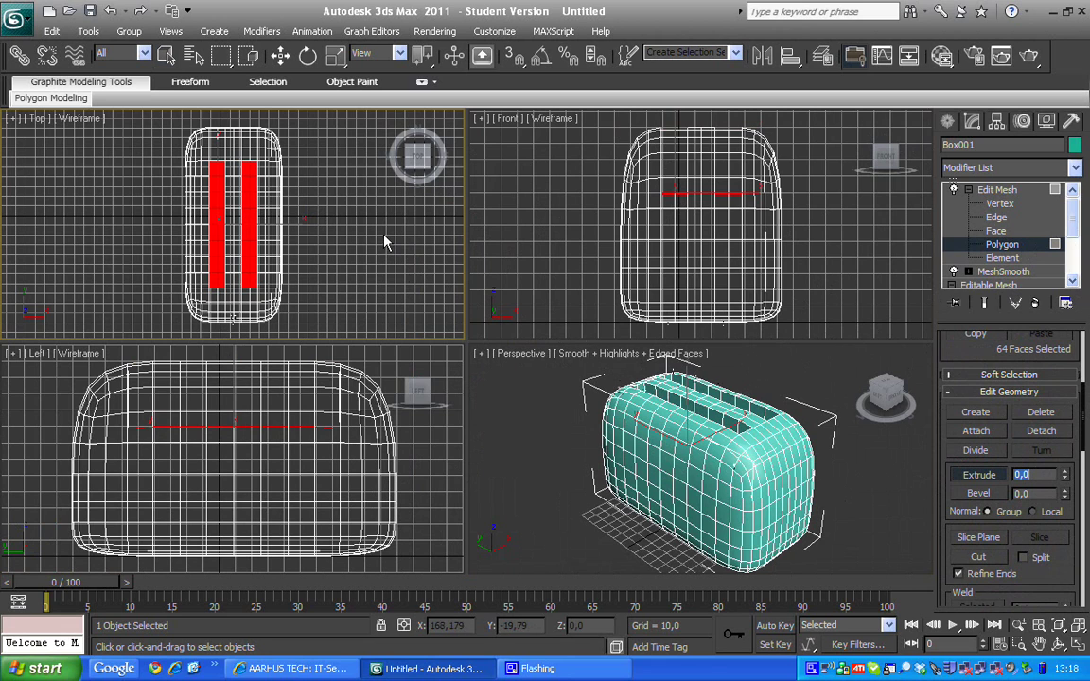
Step: Switch Edit Mesh to Vertex level and box-select the middle band of end vertices
left_click(491, 360)
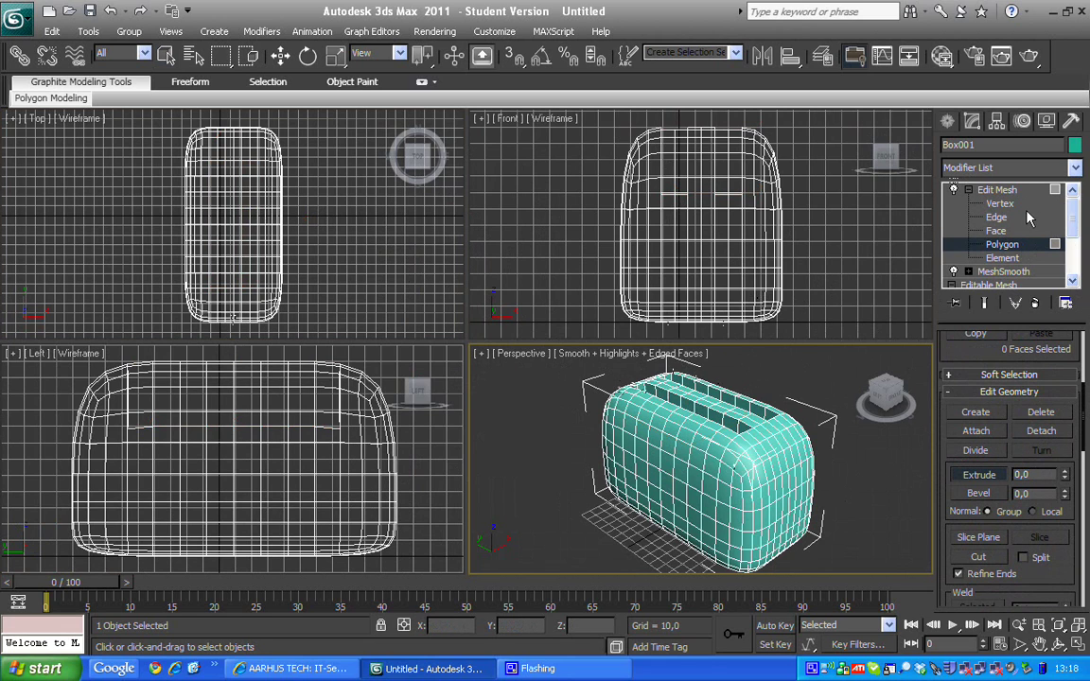
left_click(998, 204)
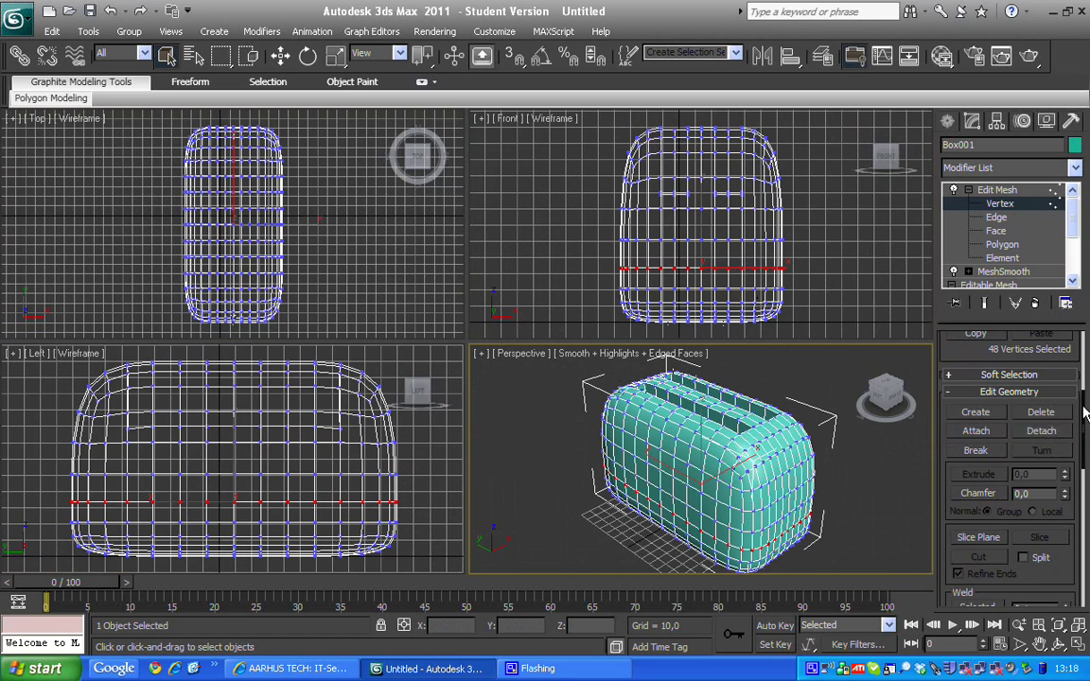
scroll(1026, 398, "up", 3)
scroll(1026, 397, "up", 3)
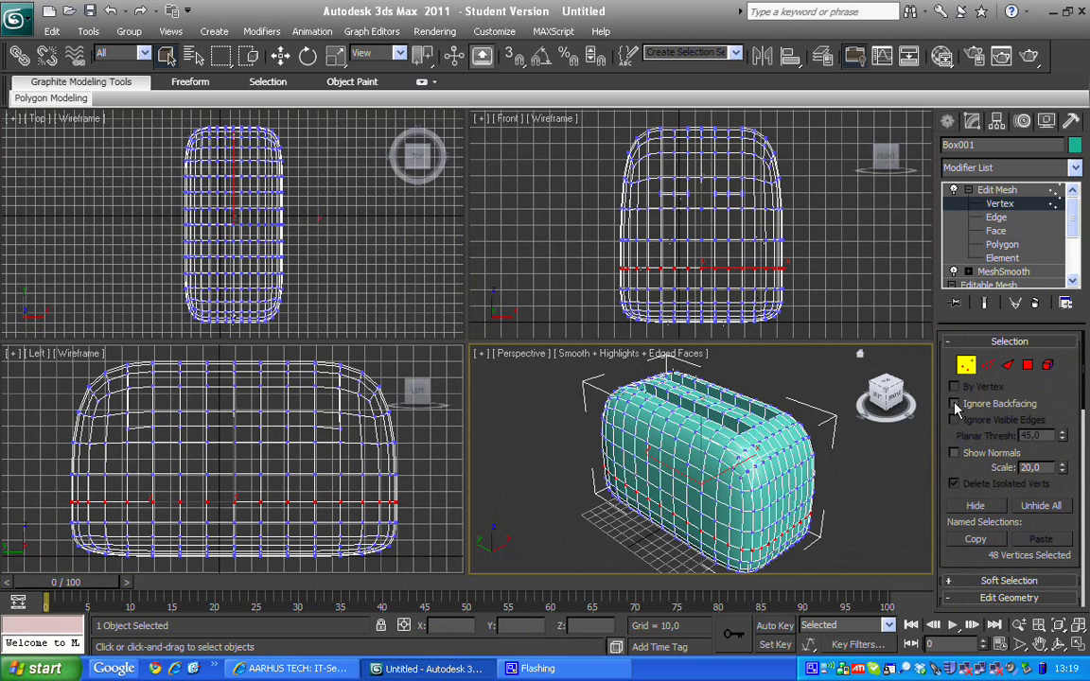
left_click_drag(665, 193, 741, 261)
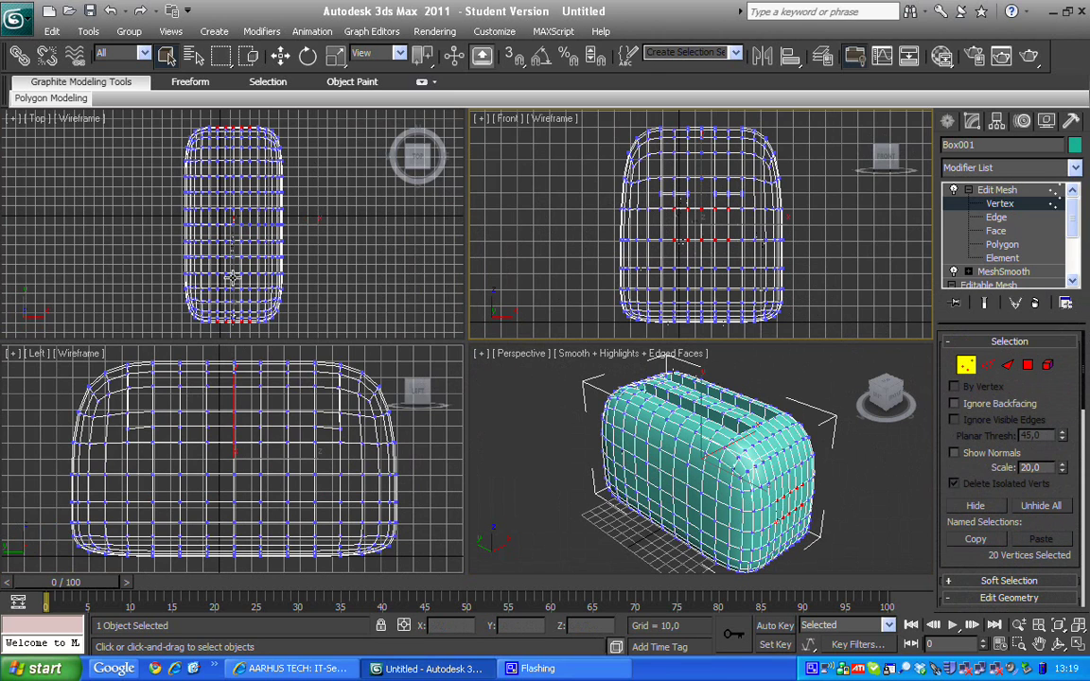
Step: With Ignore Backfacing on, select the near end vertices and move them outward into a bump
left_click(954, 403)
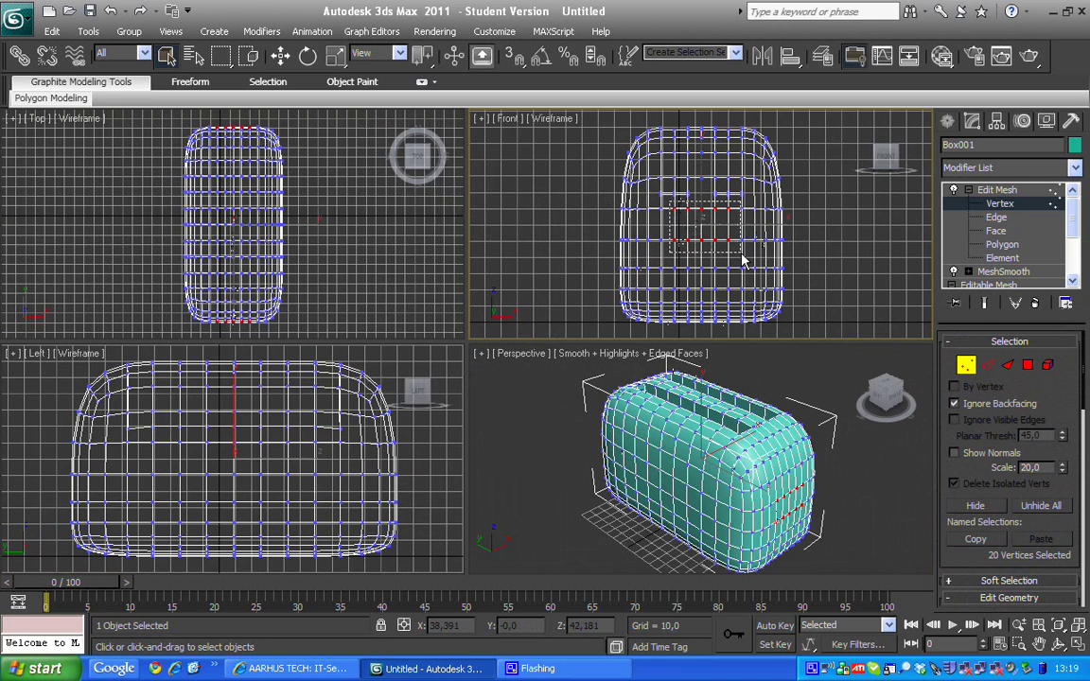
left_click_drag(664, 185, 743, 251)
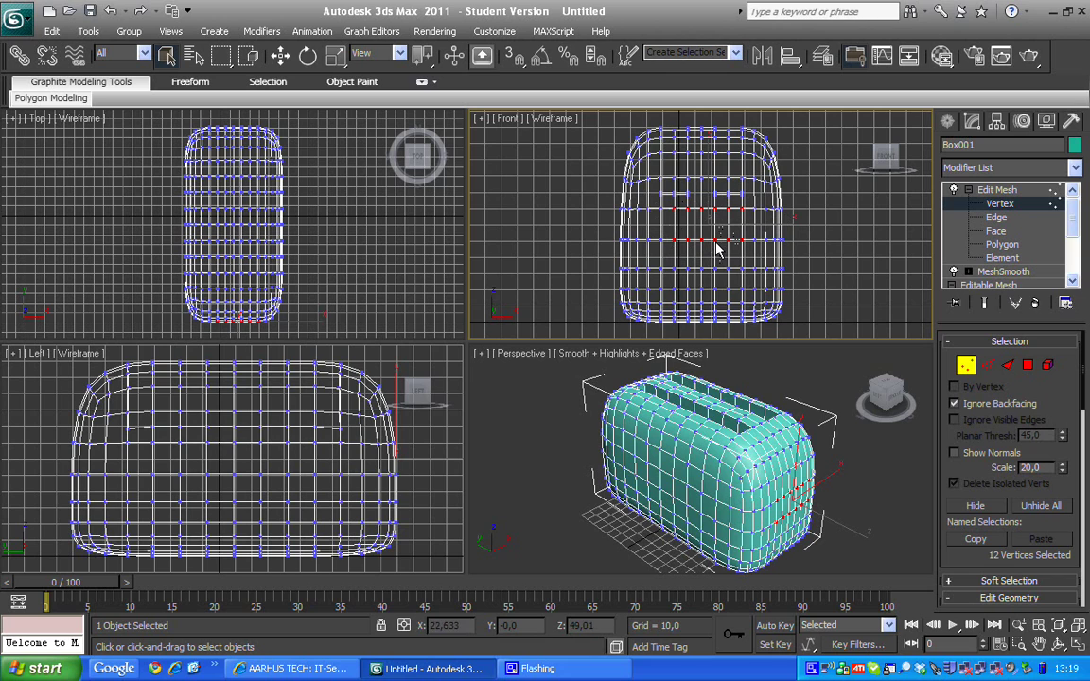
left_click(281, 55)
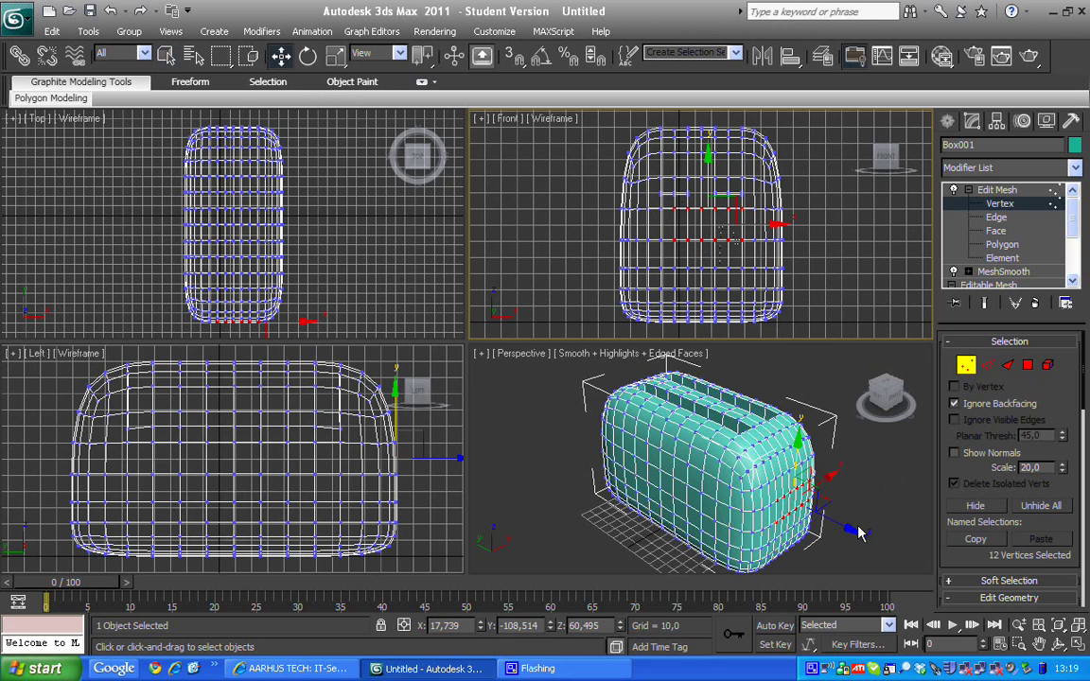
right_click(856, 535)
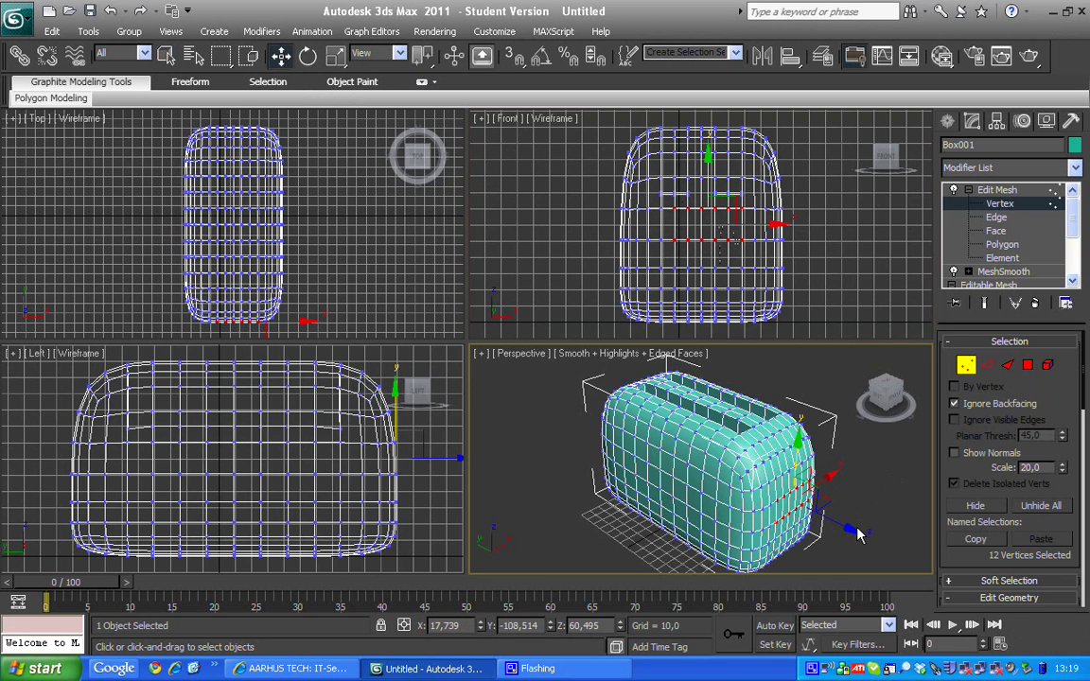
left_click(806, 513)
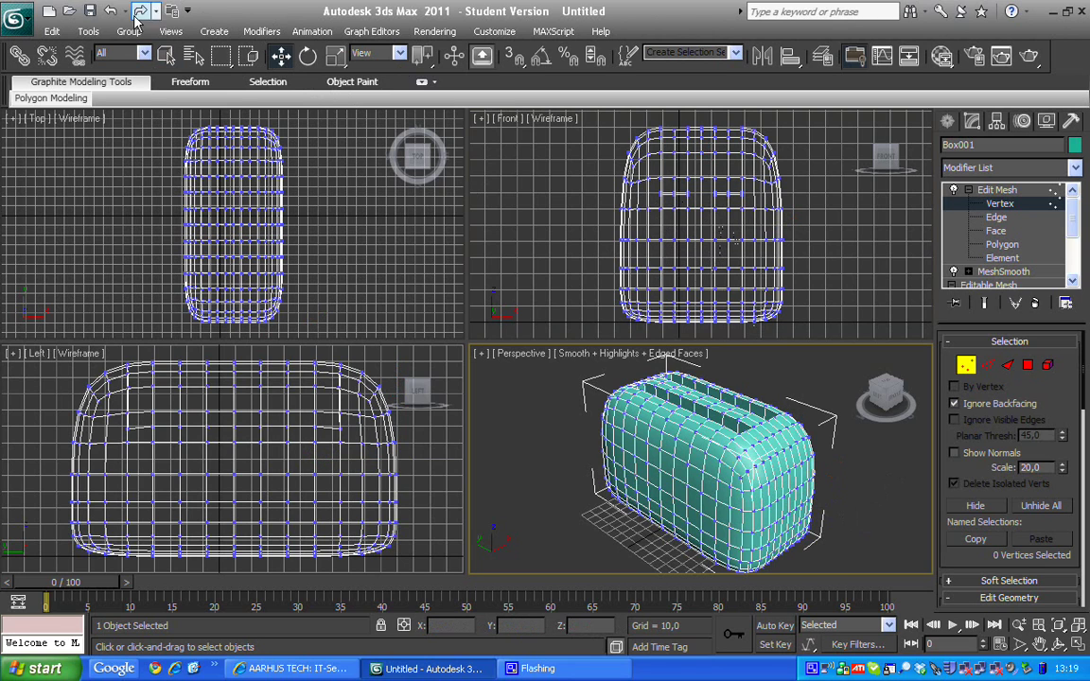
key("ctrl+z")
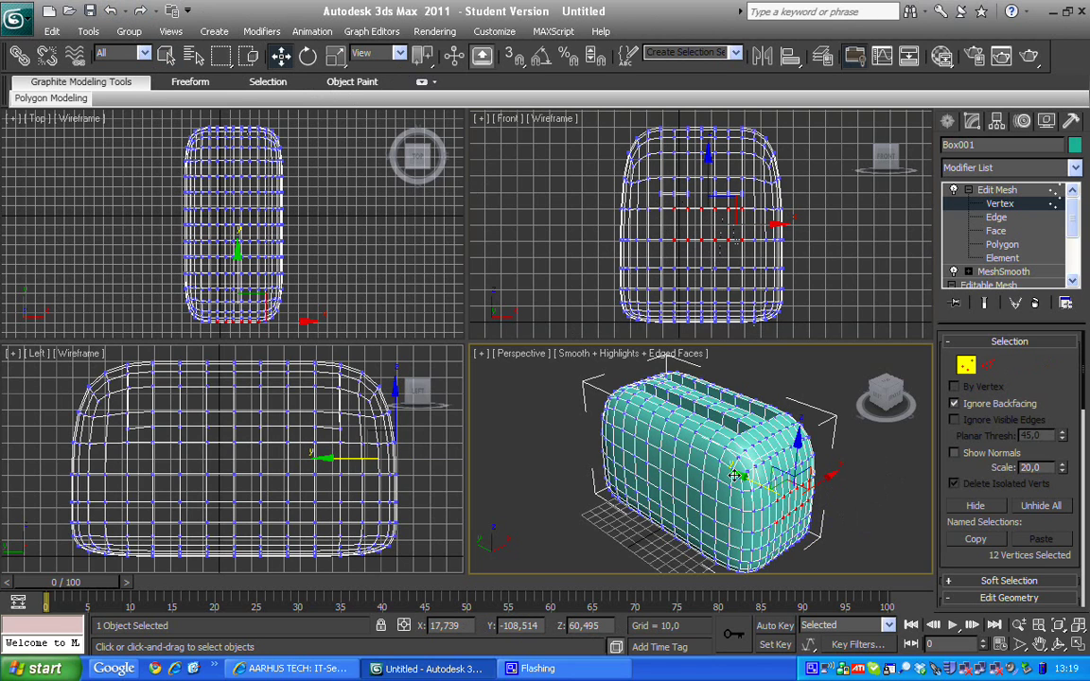
left_click_drag(741, 468, 773, 494)
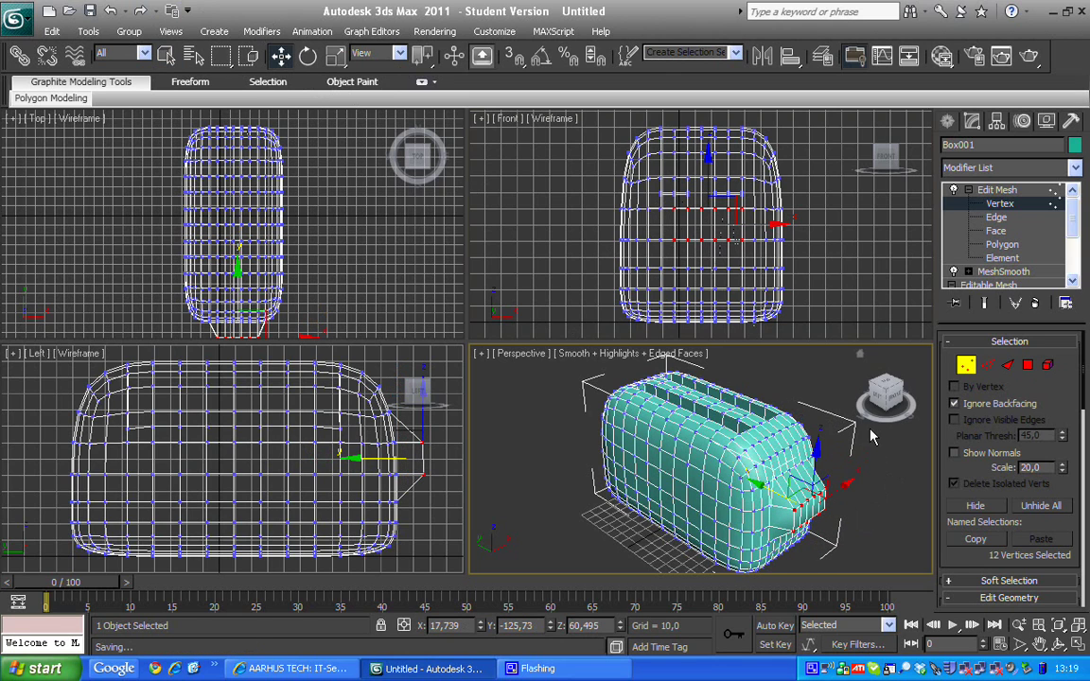
left_click(874, 458)
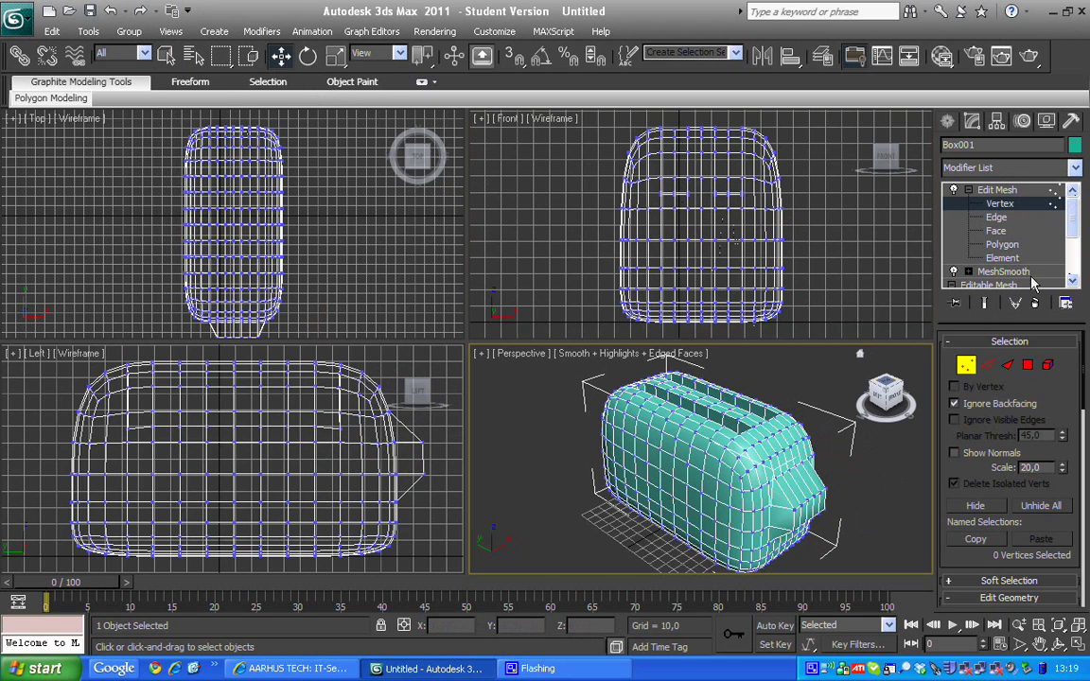
Step: Leave vertex level and add a MeshSmooth with 3 iterations atop Box001's stack, then deselect
left_click(968, 191)
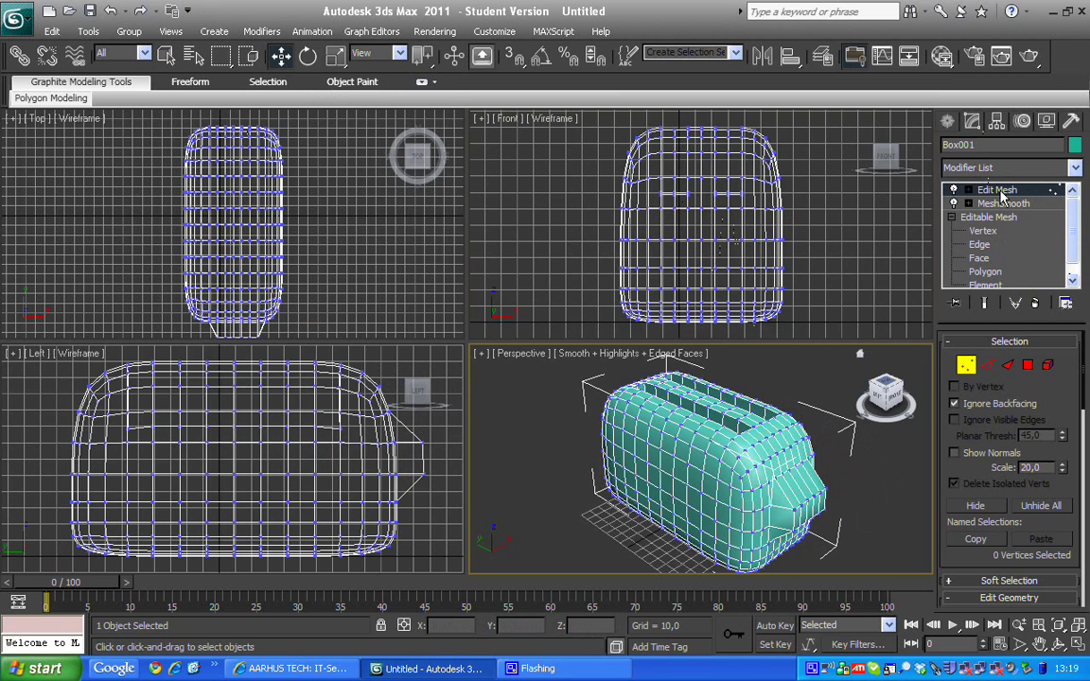
left_click(980, 192)
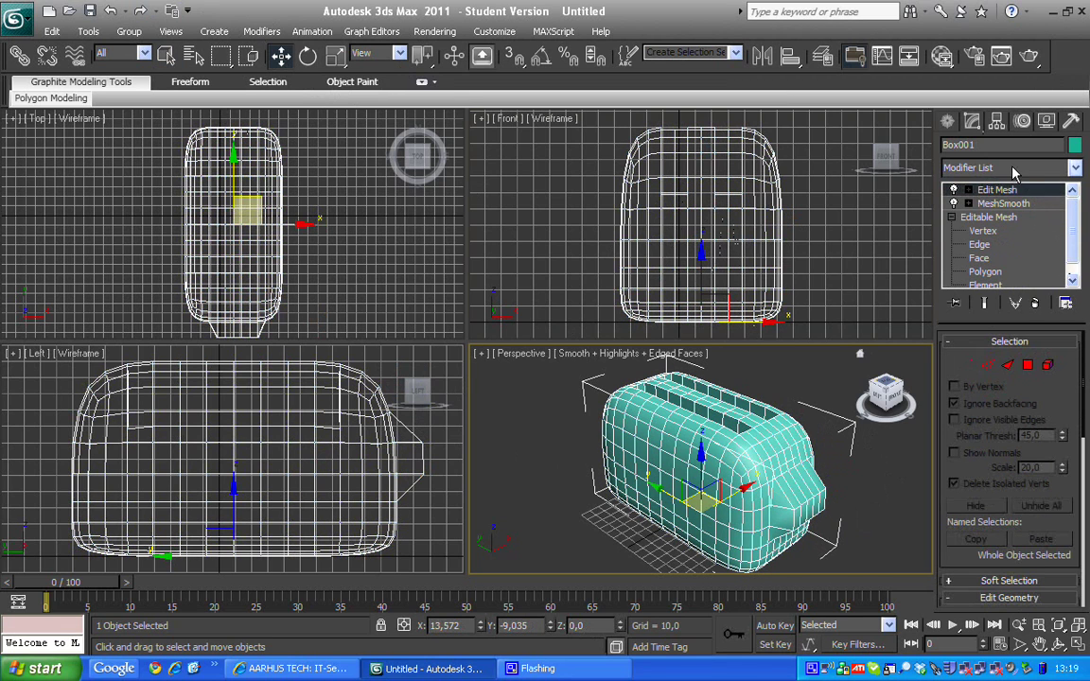
left_click(1074, 167)
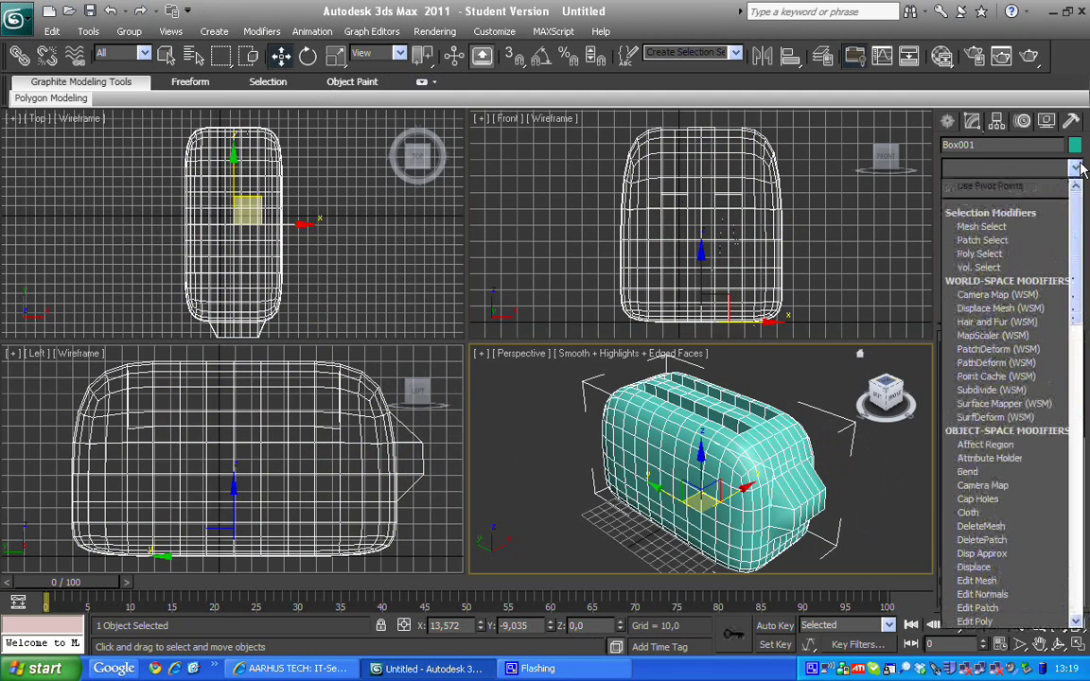
key("m")
key("m")
key("m")
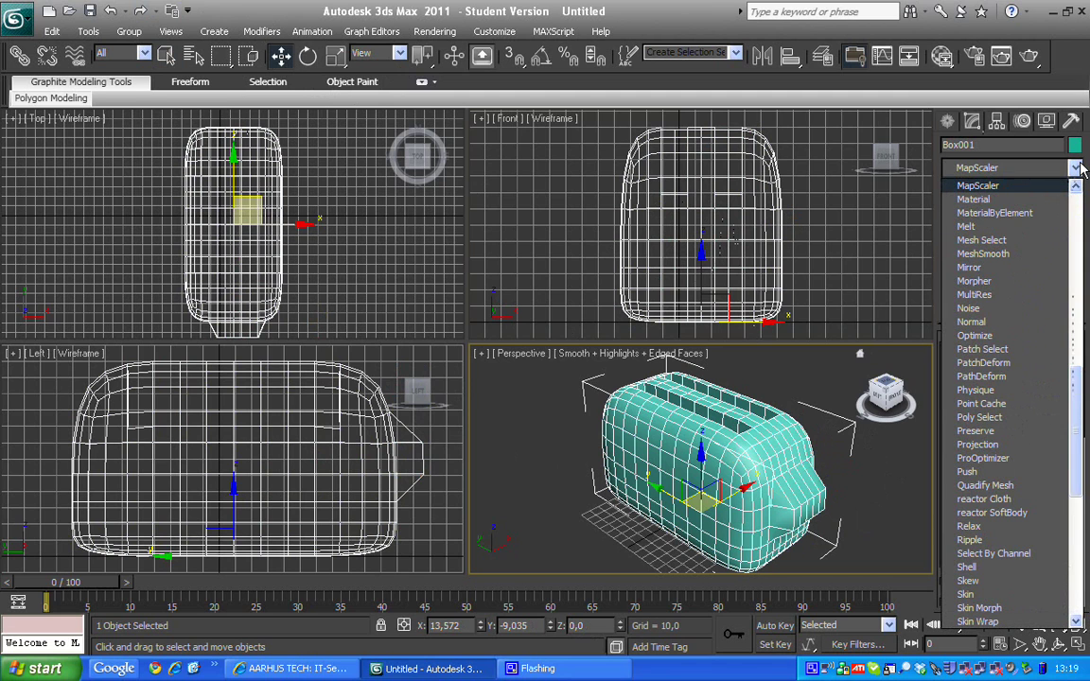
left_click(984, 253)
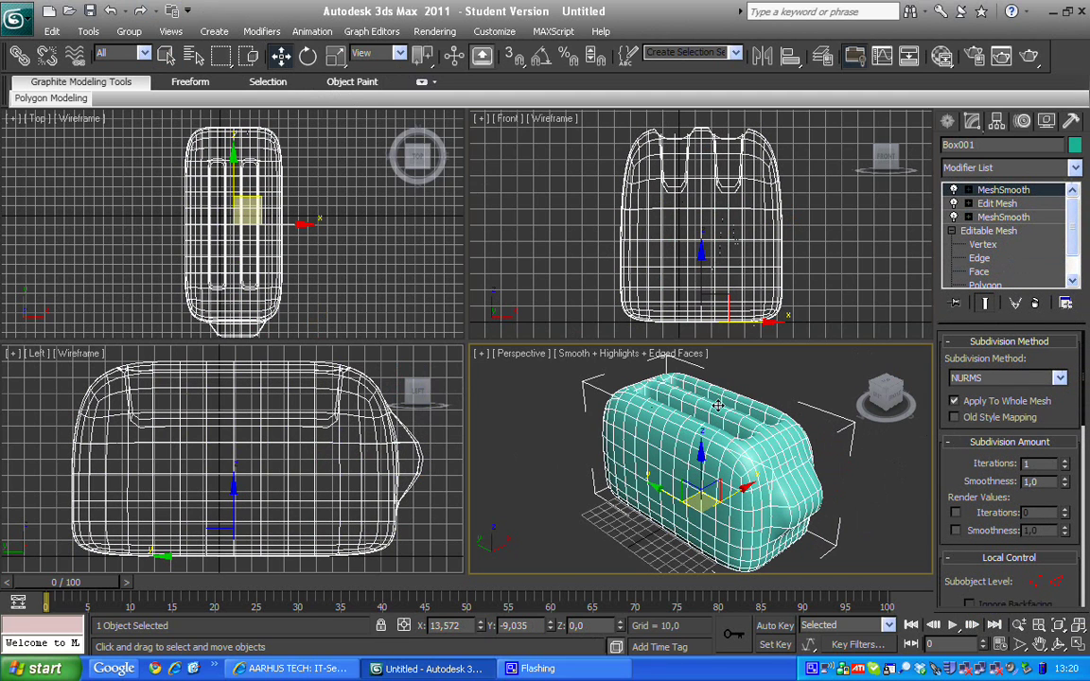
left_click(1064, 461)
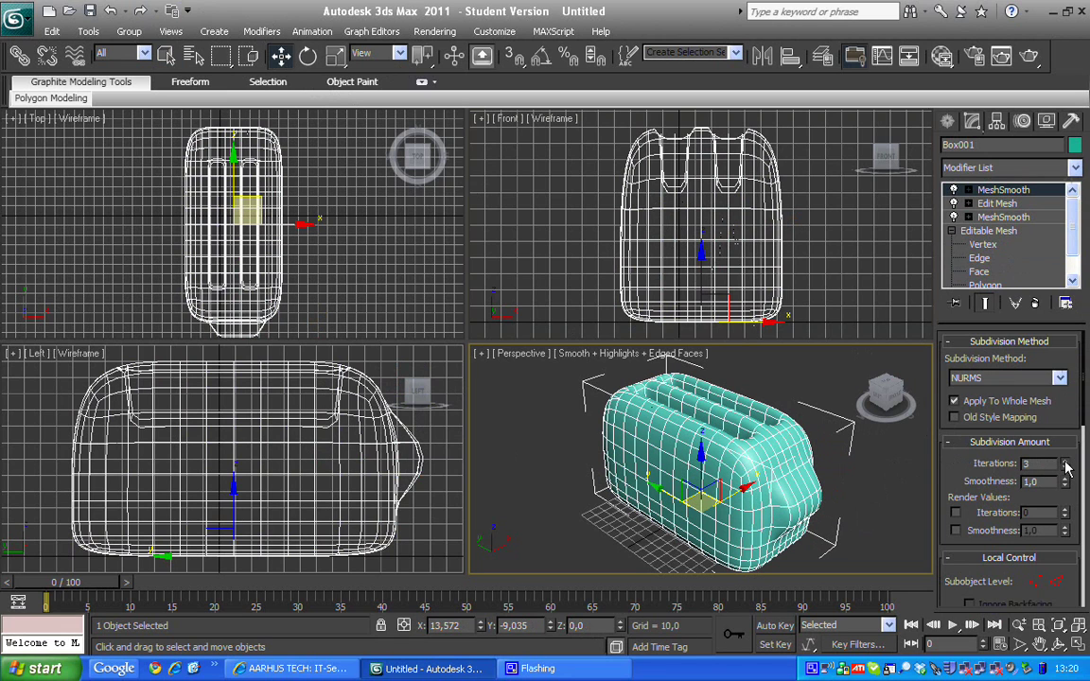
left_click(863, 471)
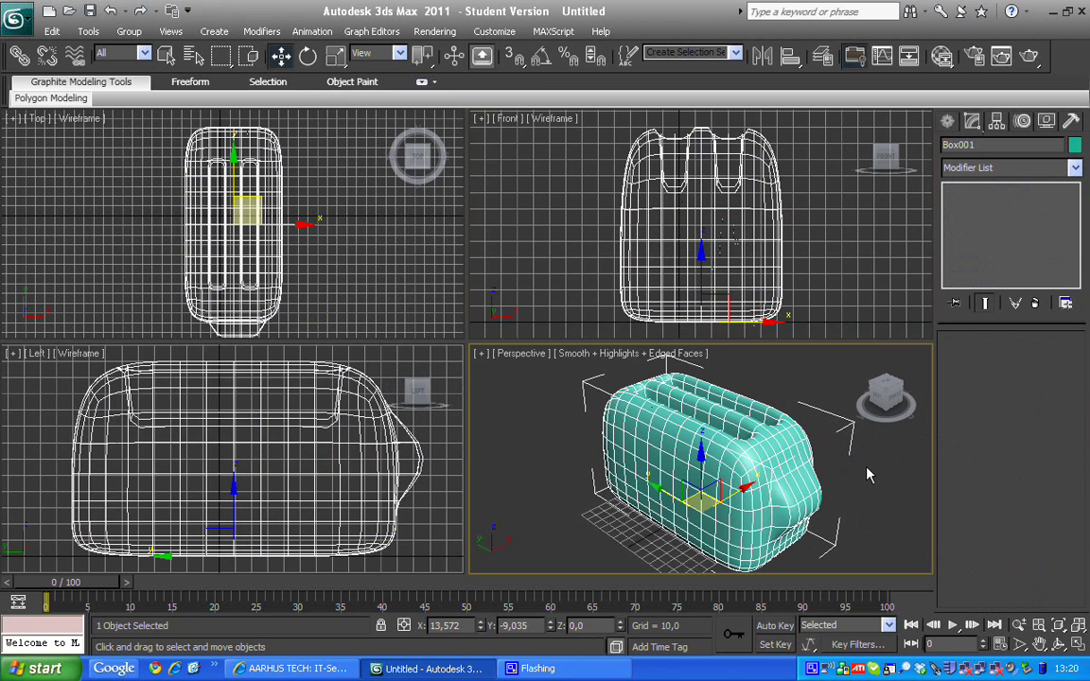
Step: Maximize the Perspective view, orbit to an angled view, and render the teal toaster
key("alt+w")
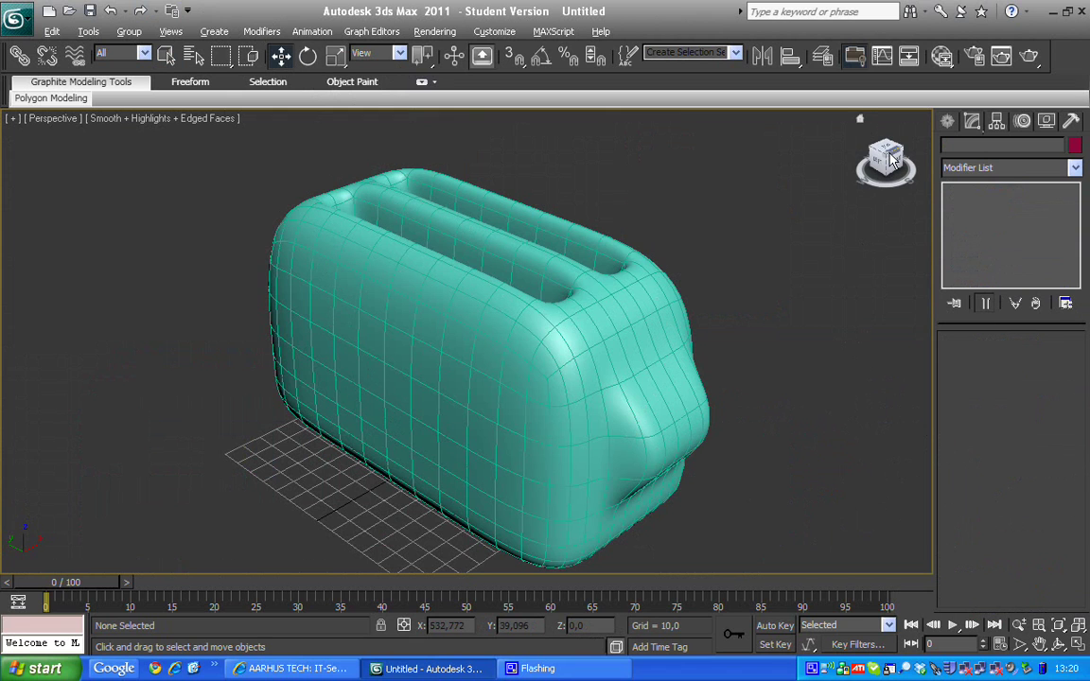
left_click_drag(880, 158, 874, 220)
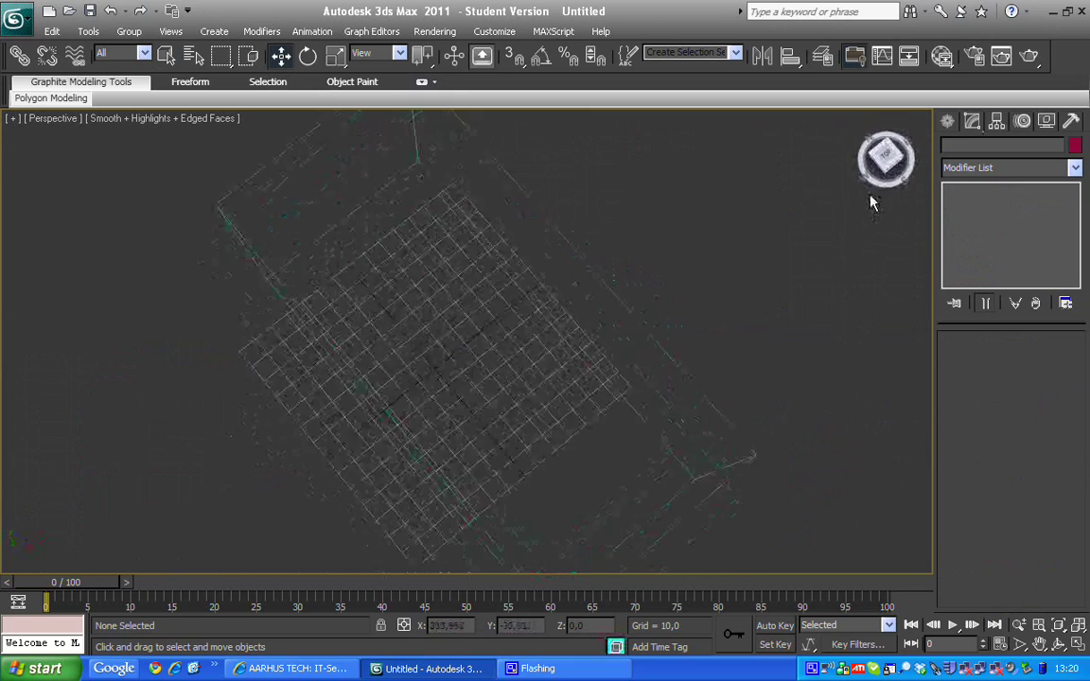
left_click_drag(874, 219, 874, 193)
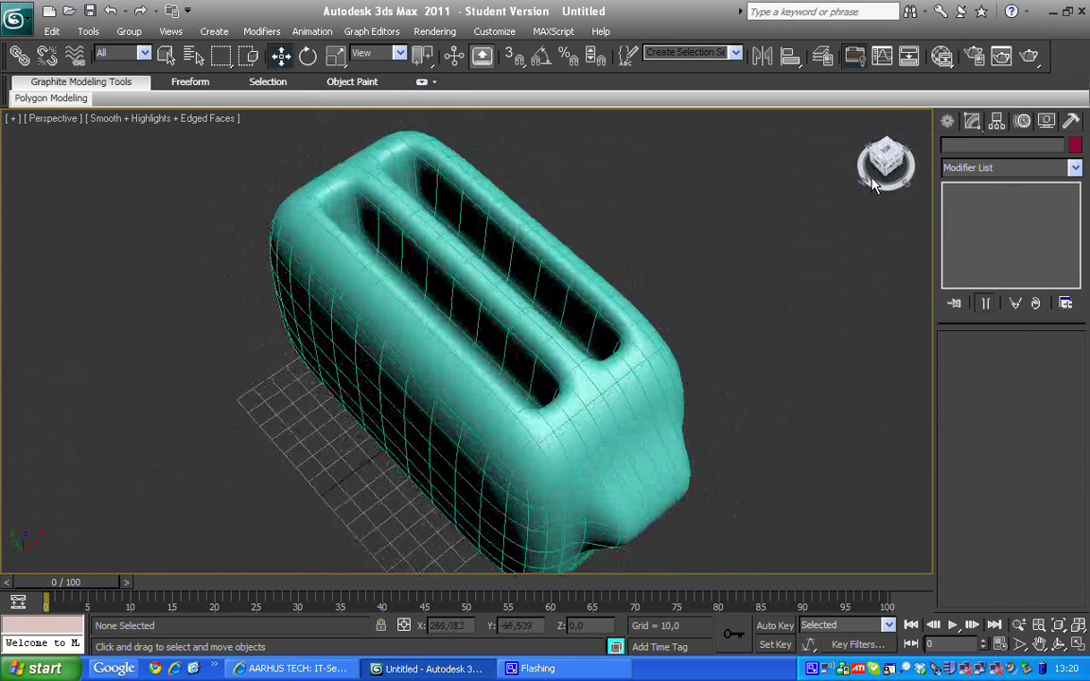
left_click(1029, 56)
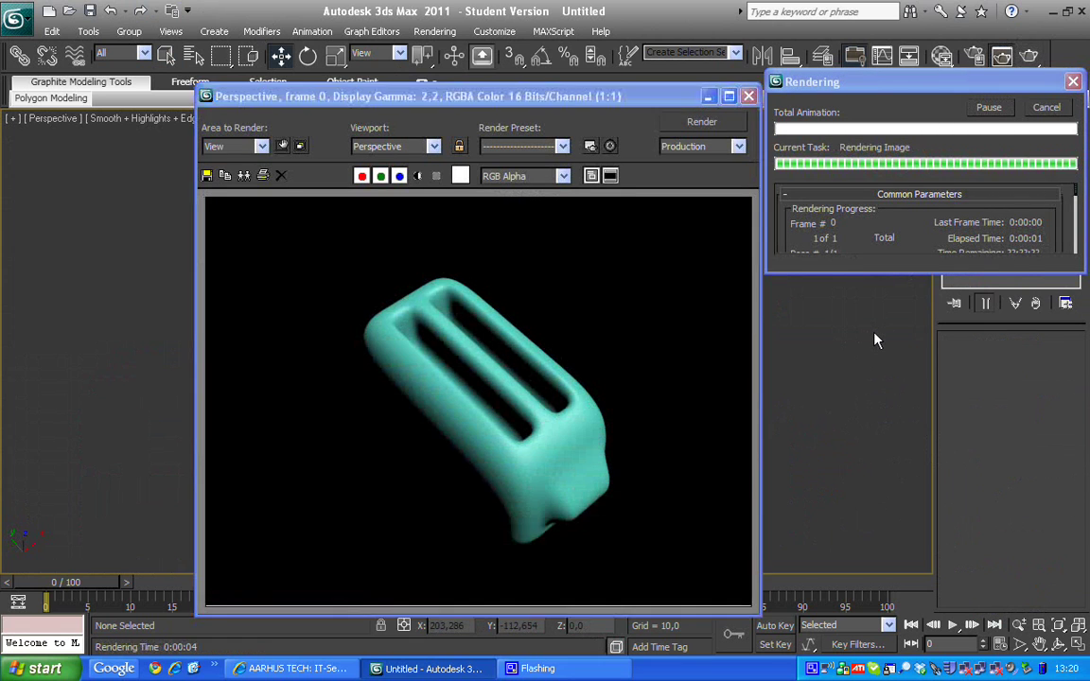
Step: Close the Rendering dialog and rendered frame window, returning to the full-screen toaster view
left_click(748, 95)
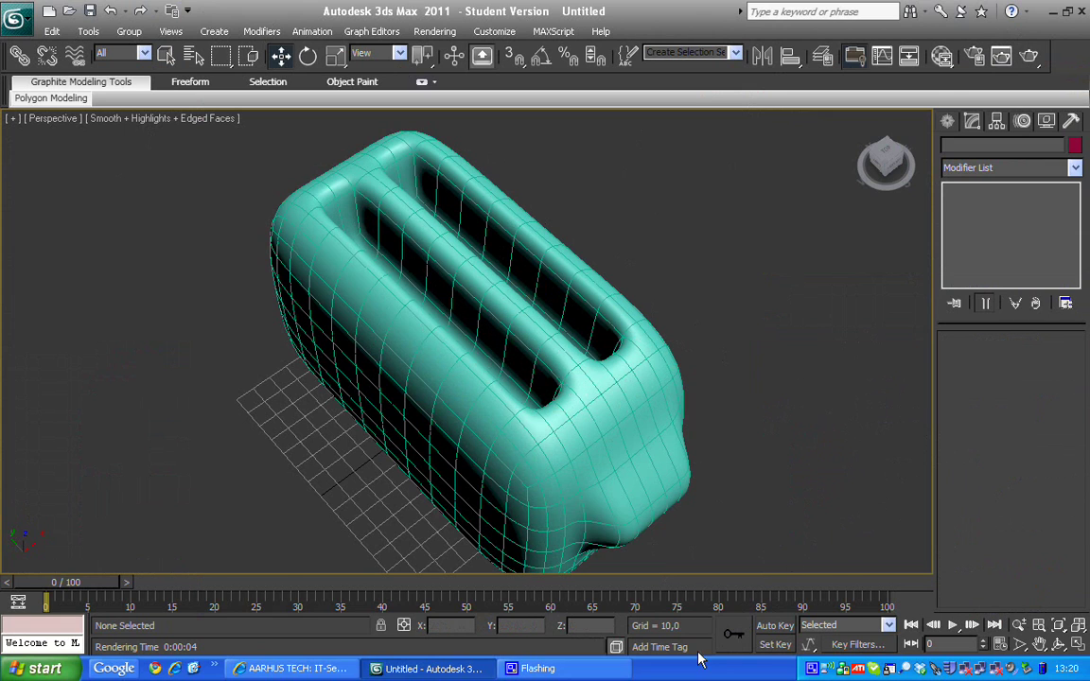
left_click(816, 670)
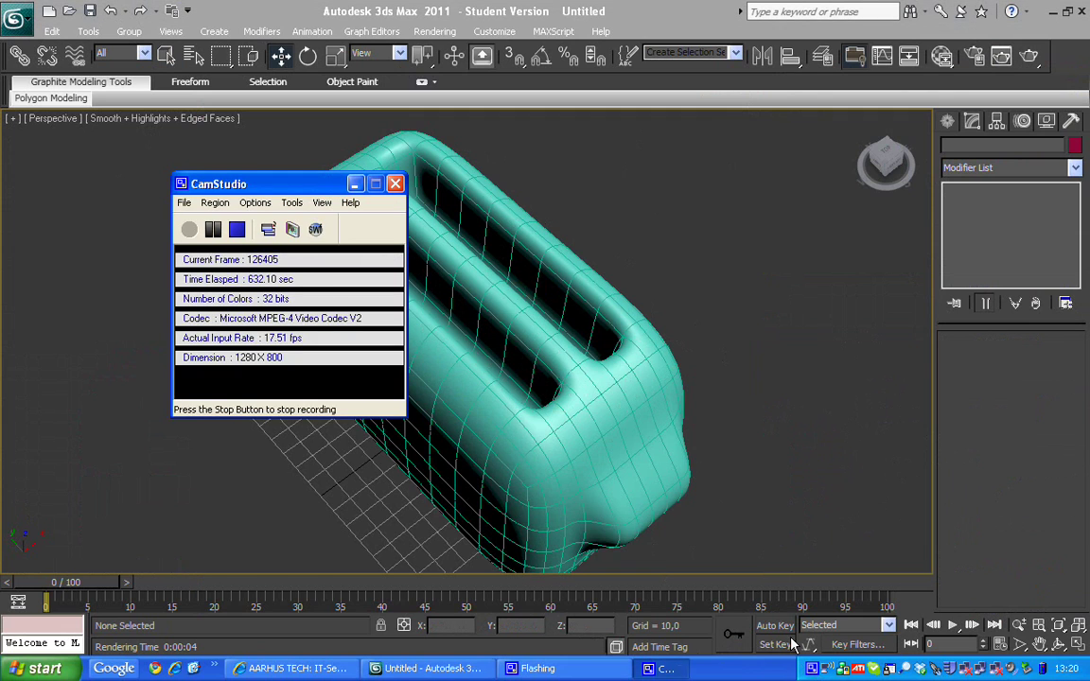